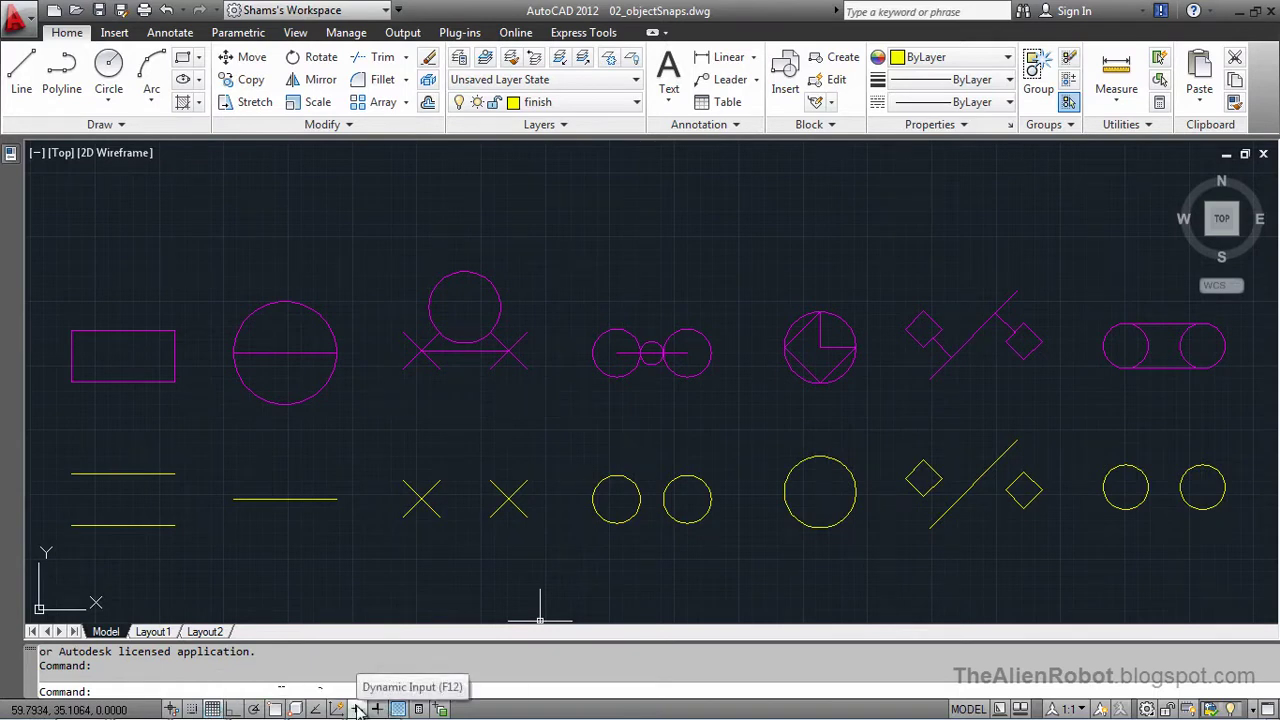
Turn on Dynamic Input and draw a line joining the left endpoints of the two parallel yellow lines, using Endpoint snaps.
left_click(357, 708)
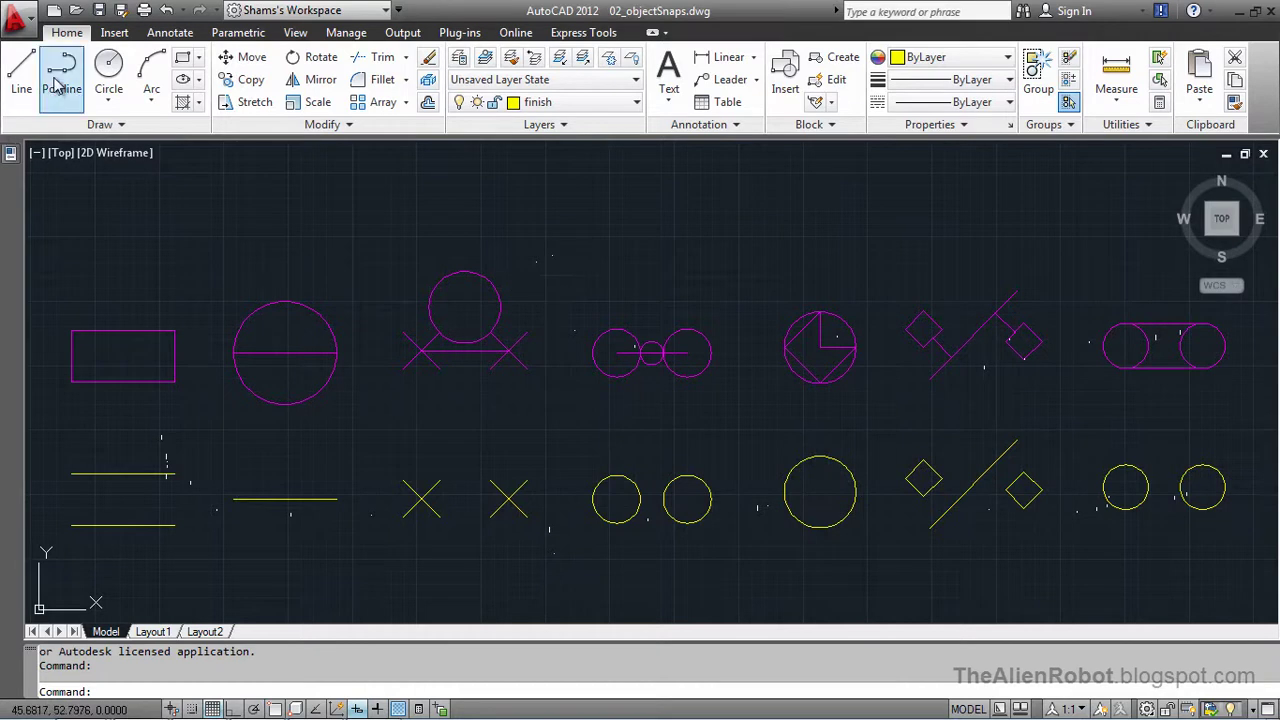
left_click(22, 84)
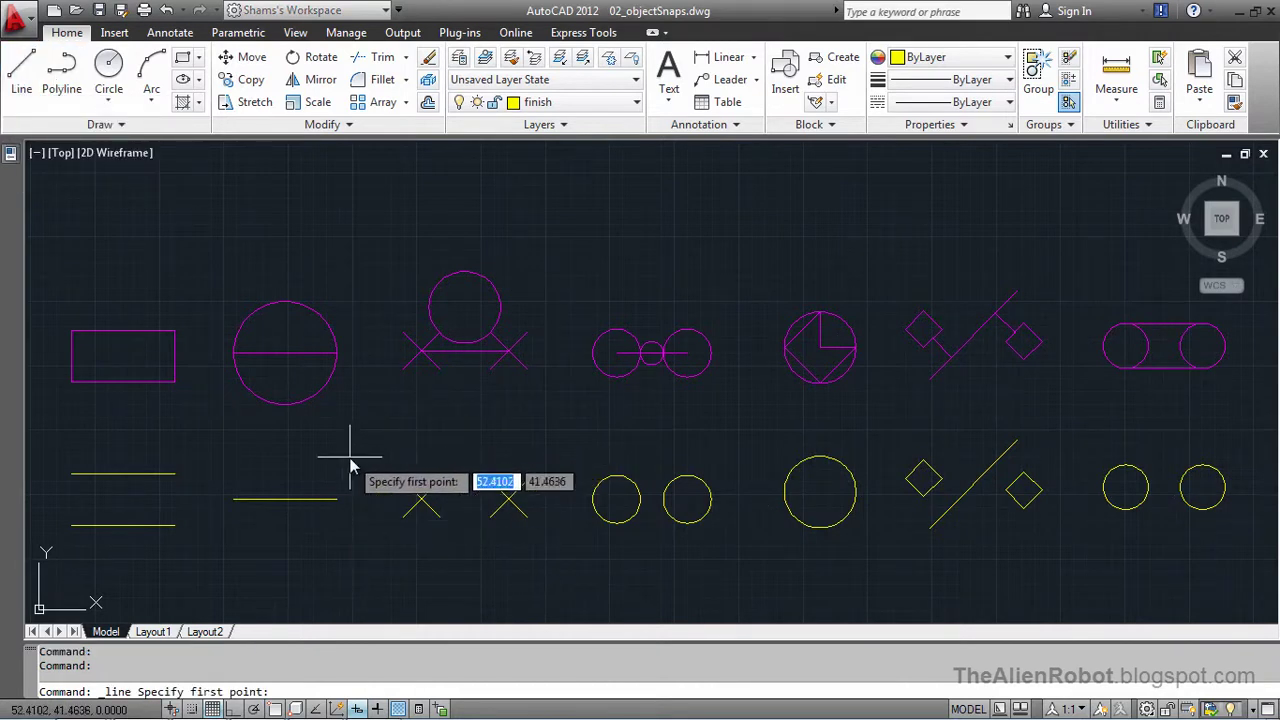
mouse_move(346, 457)
middle_mouse_down()
mouse_move(589, 386)
mouse_move(711, 400)
middle_mouse_up()
scroll(550, 444, "up", 2)
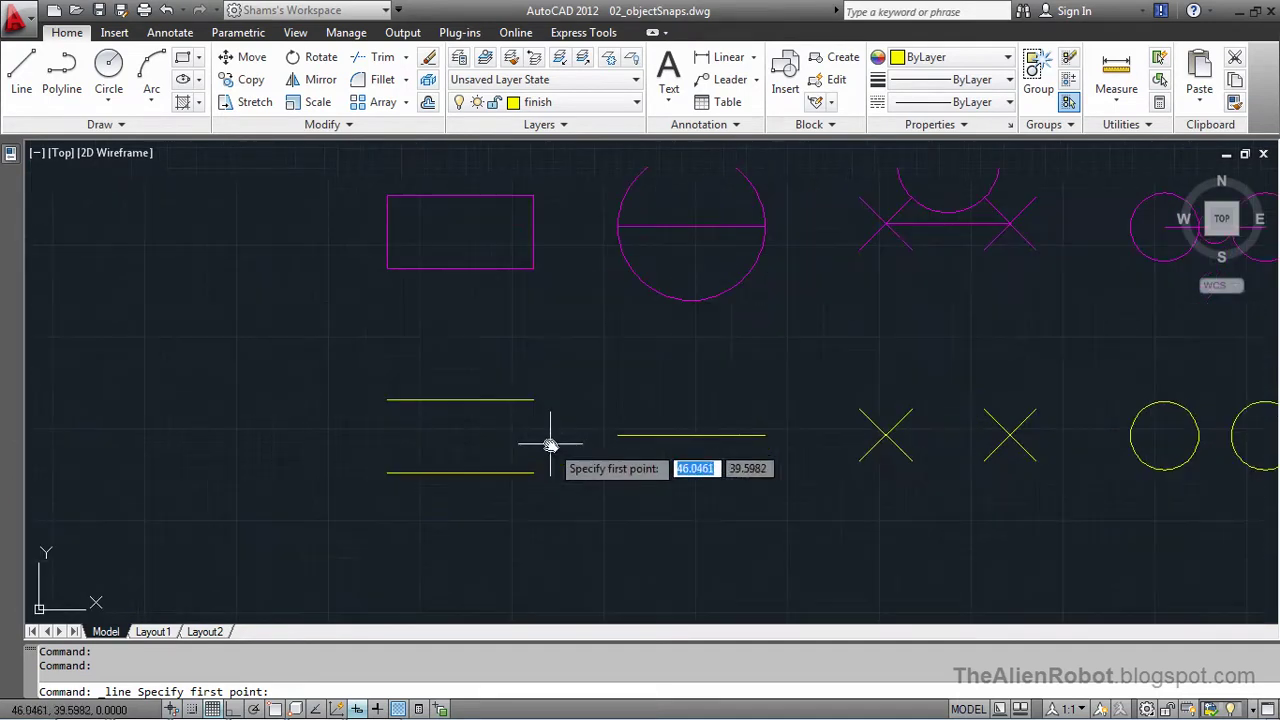
scroll(550, 444, "up", 2)
mouse_move(589, 354)
middle_mouse_down()
mouse_move(634, 408)
mouse_move(687, 419)
middle_mouse_up()
middle_click_drag(636, 348, 643, 351)
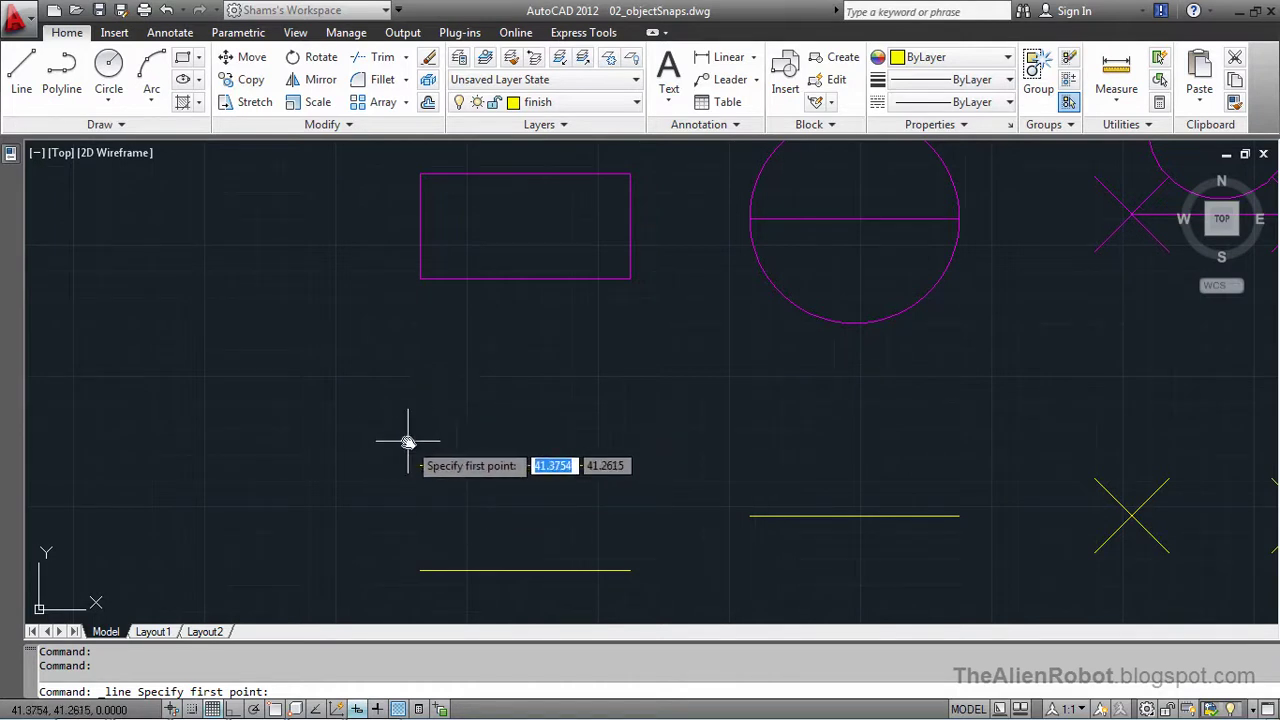
right_click(412, 460, "shift")
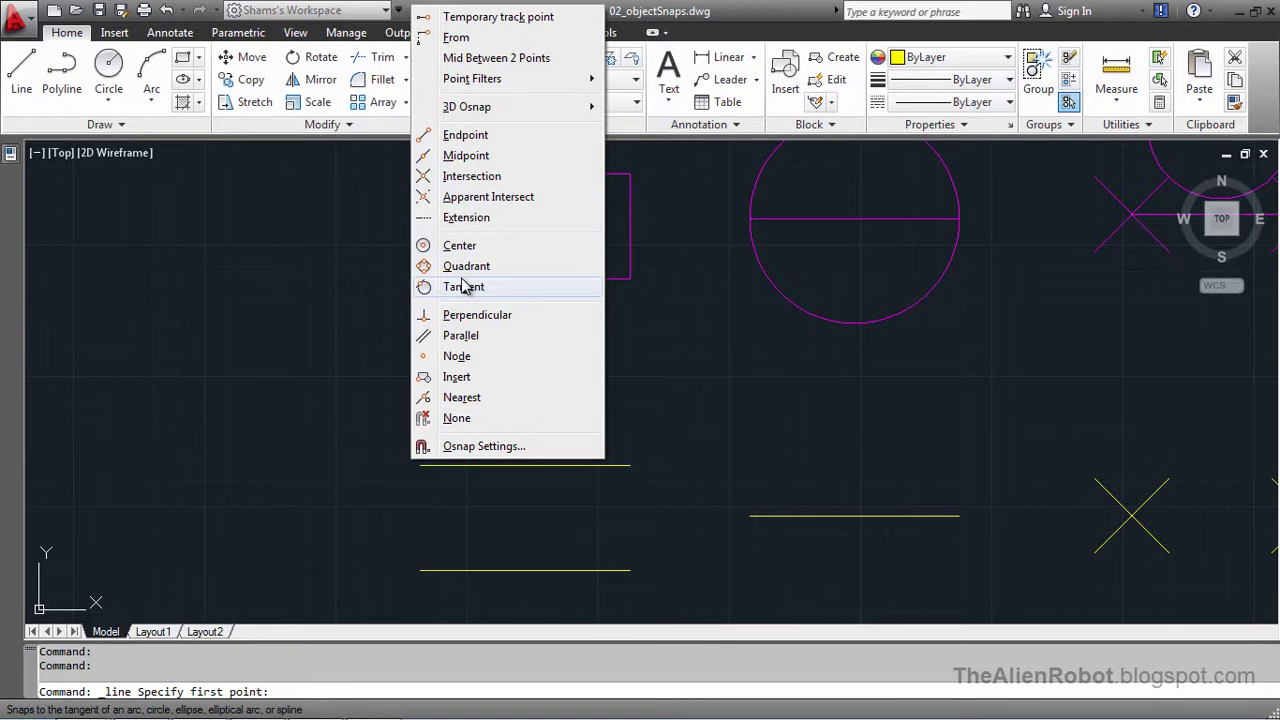
left_click(474, 137)
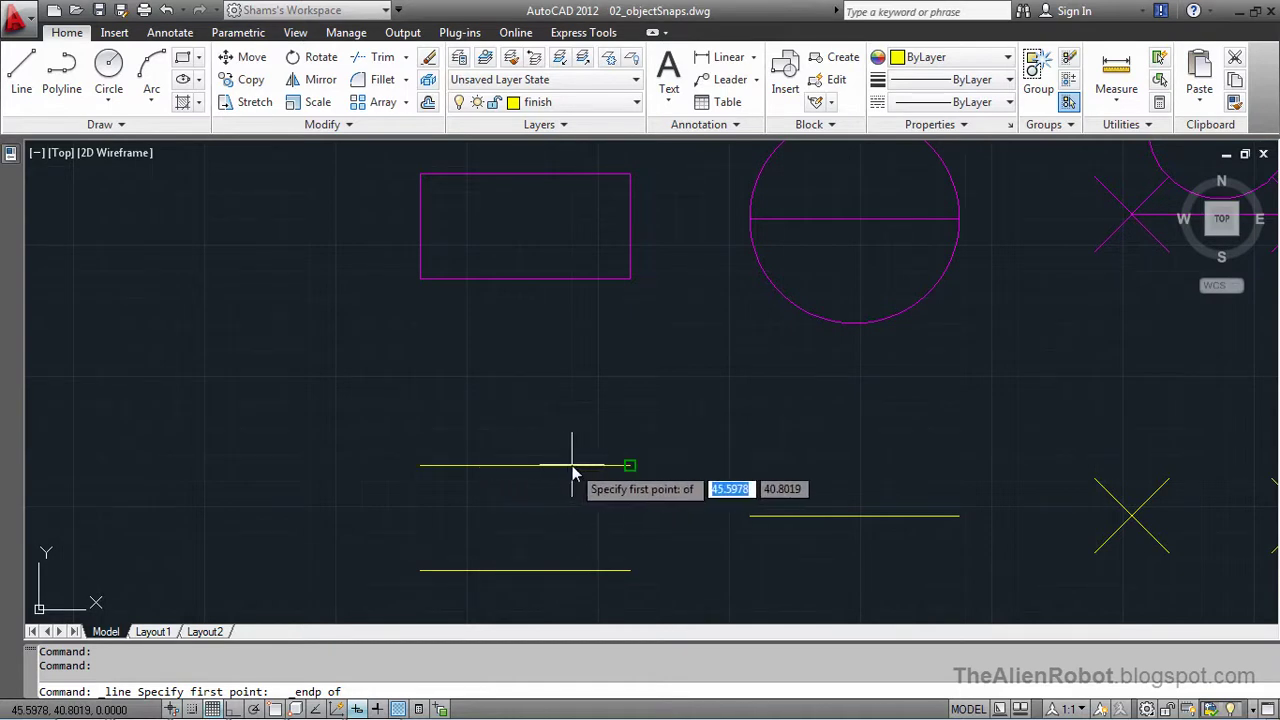
left_click(425, 470)
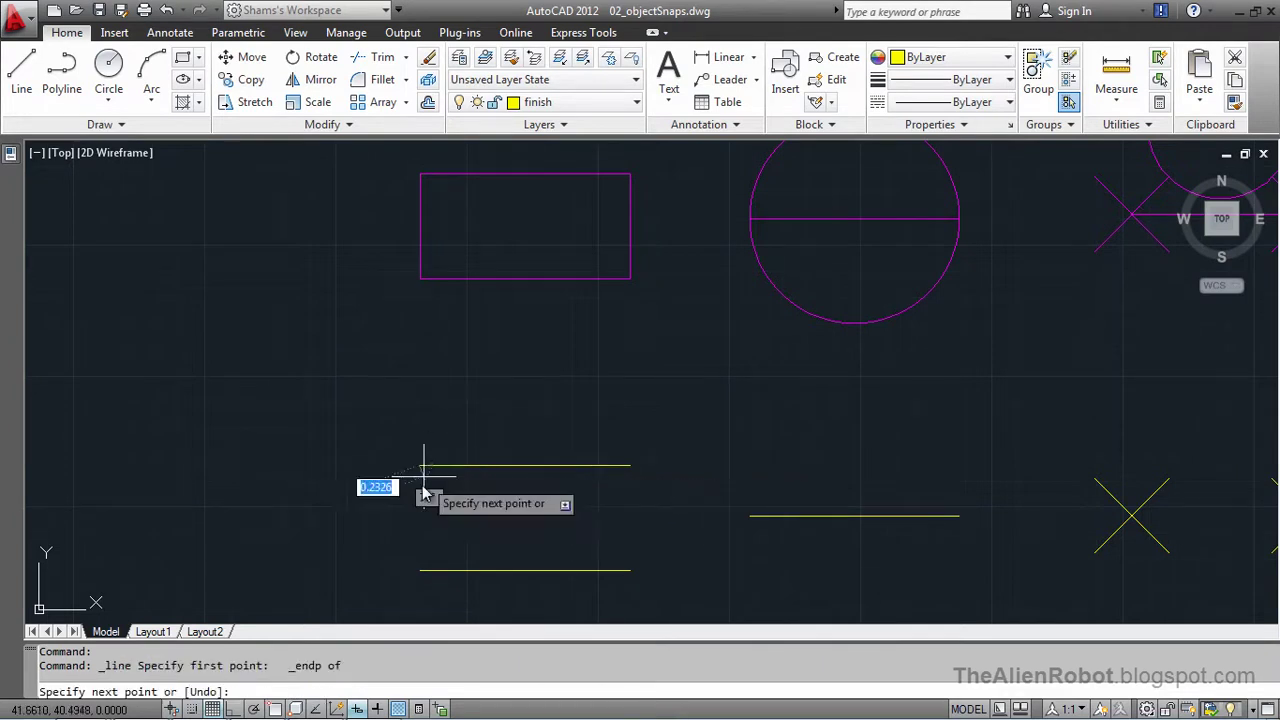
key("F8")
right_click(368, 498, "shift")
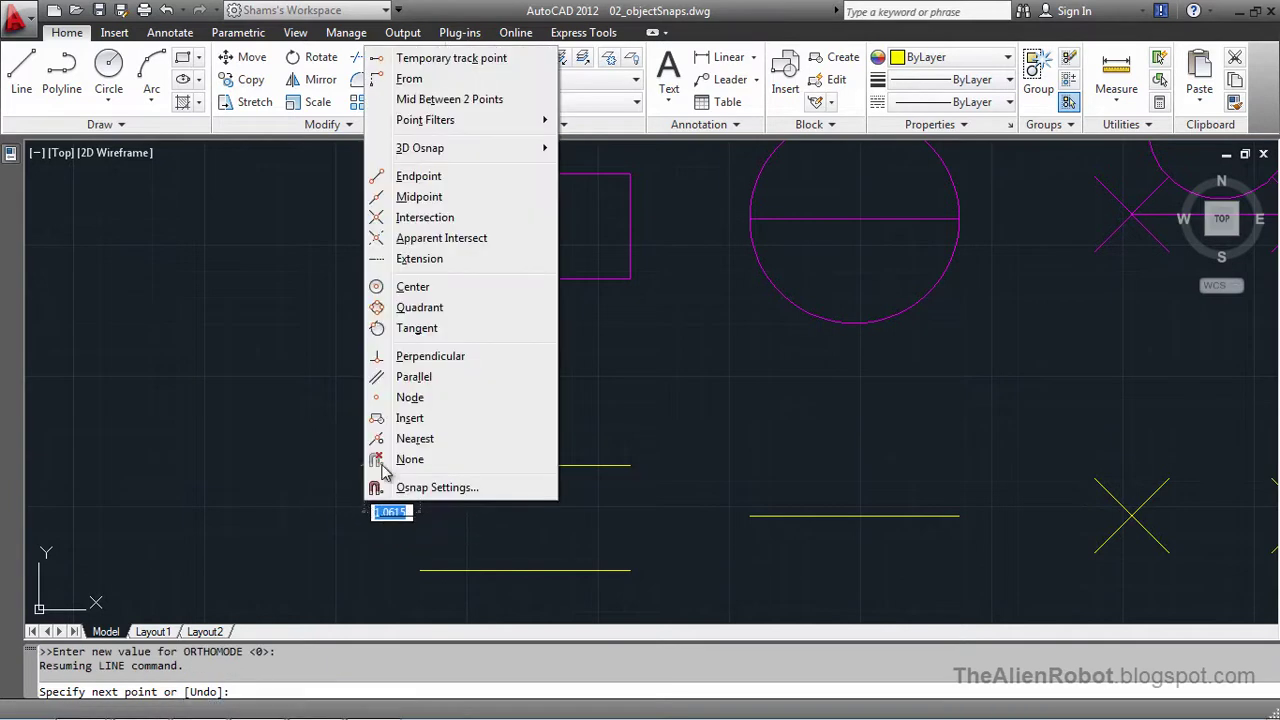
left_click(412, 176)
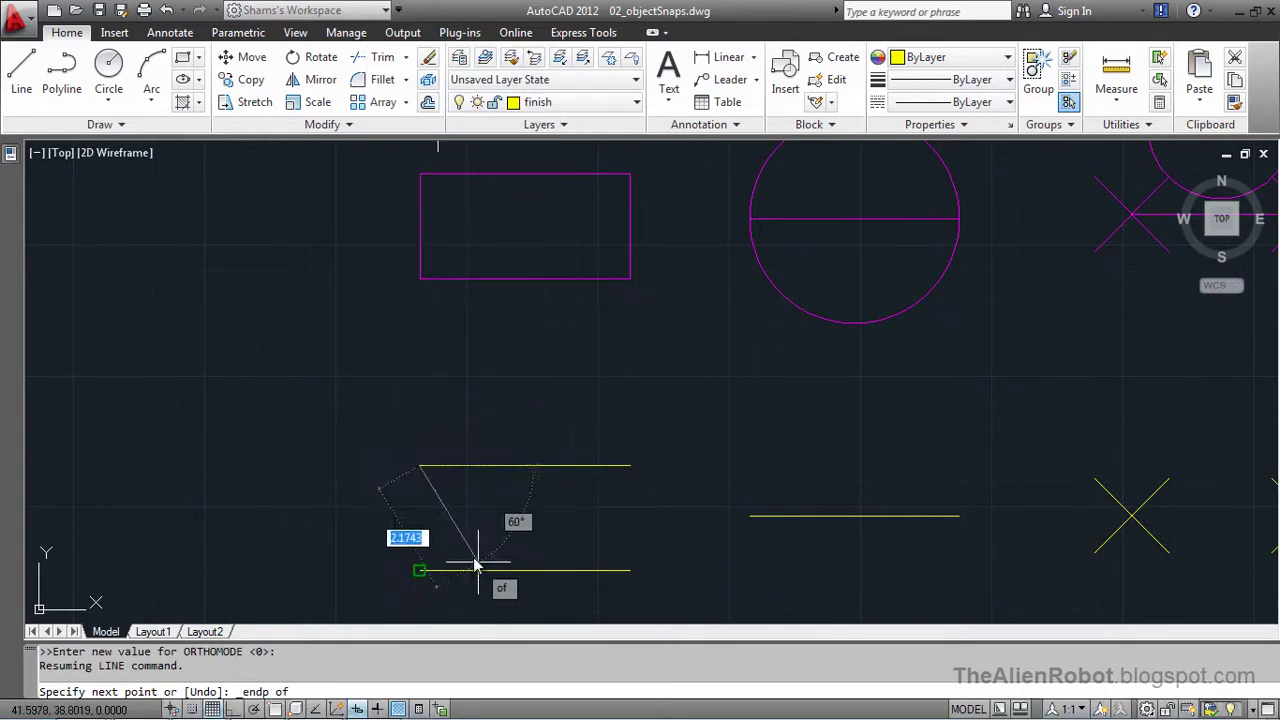
left_click(426, 566)
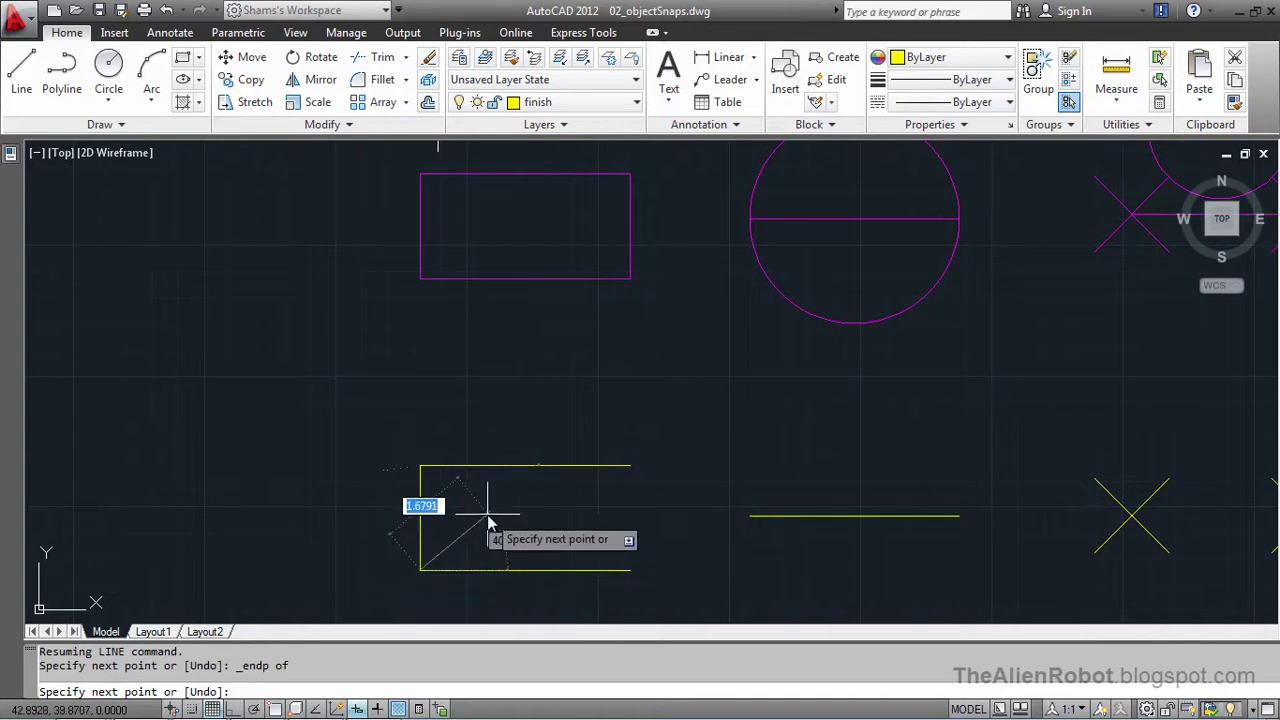
key("Escape")
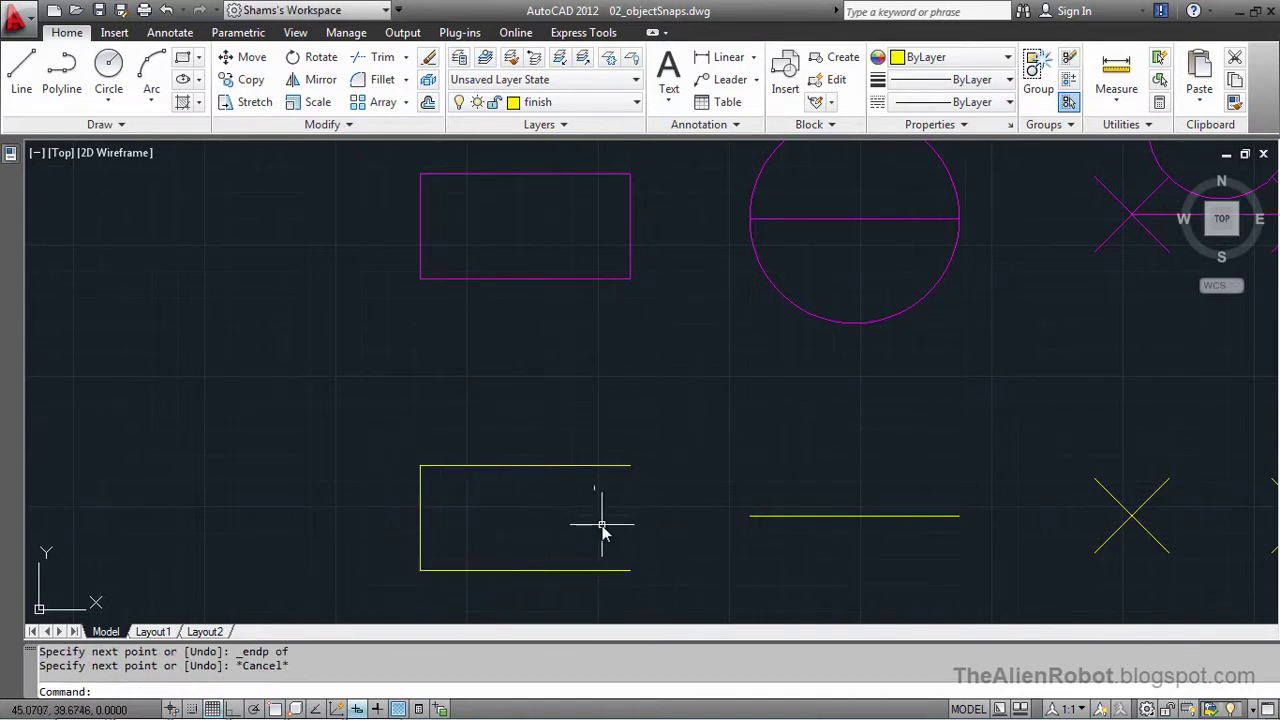
Close the yellow rectangle with a line between the right endpoints of its two horizontal lines, using Endpoint snaps.
type("l")
key("Return")
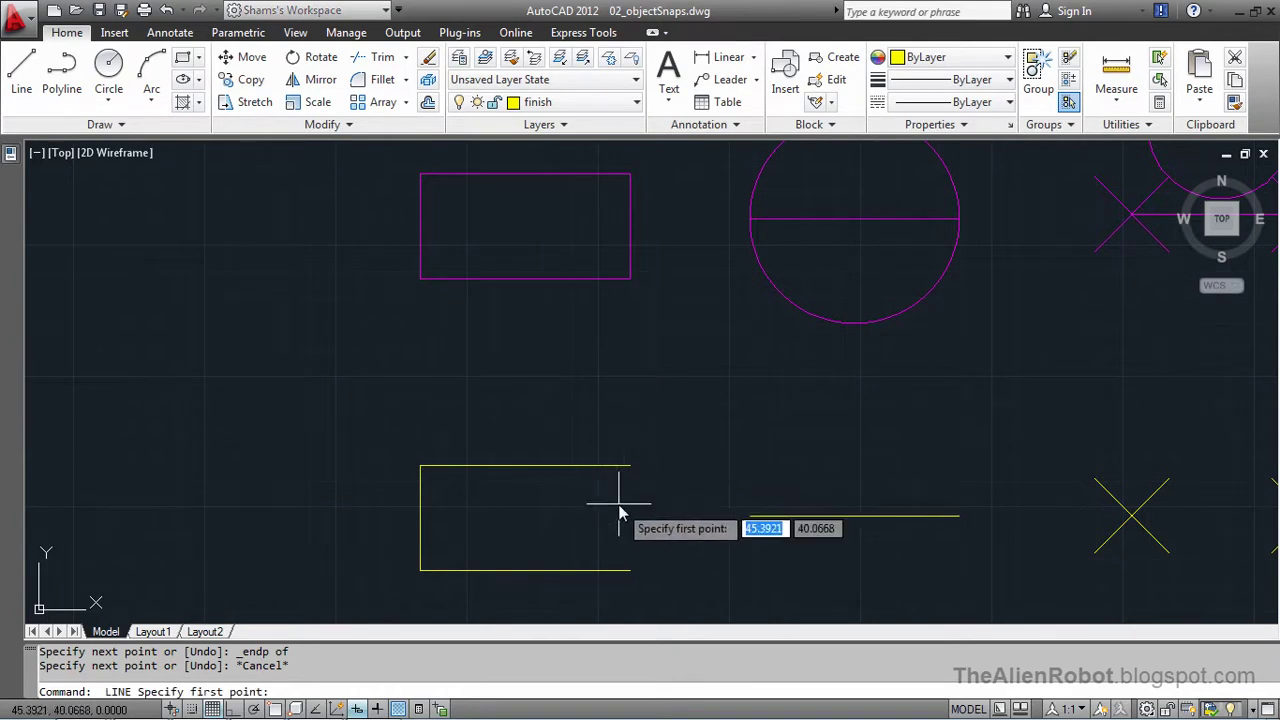
right_click(571, 508, "shift")
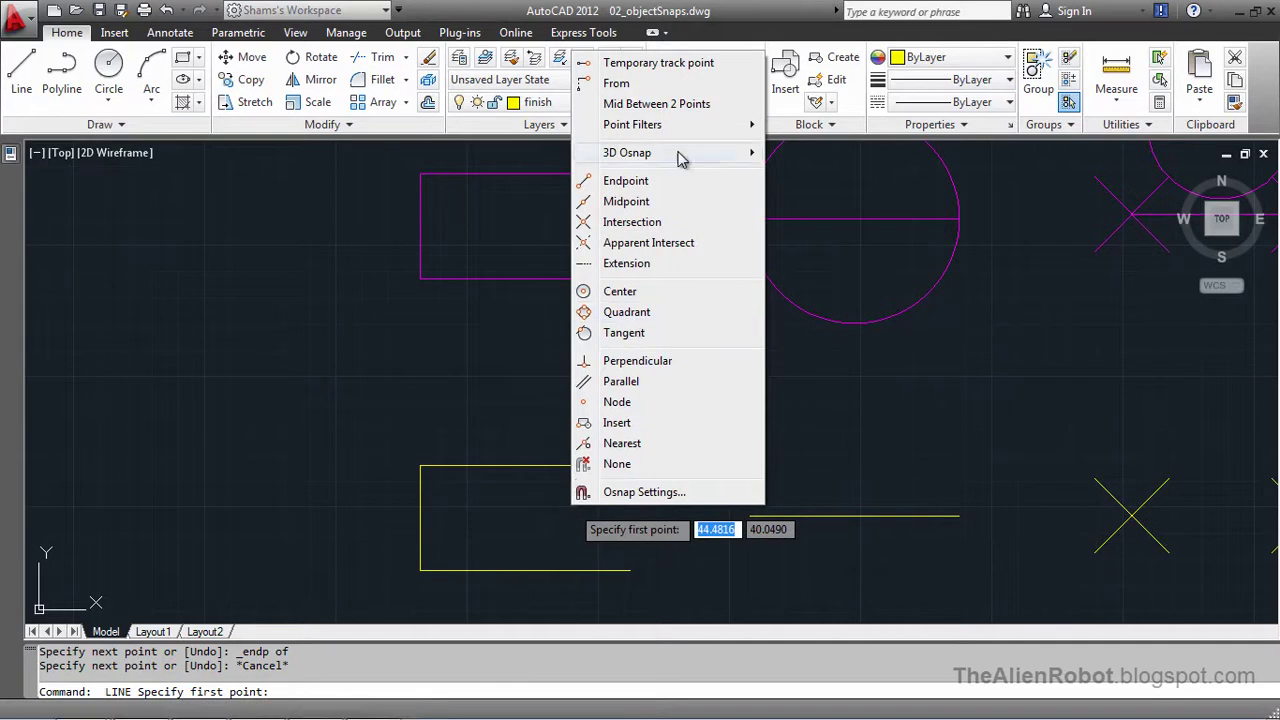
left_click(645, 181)
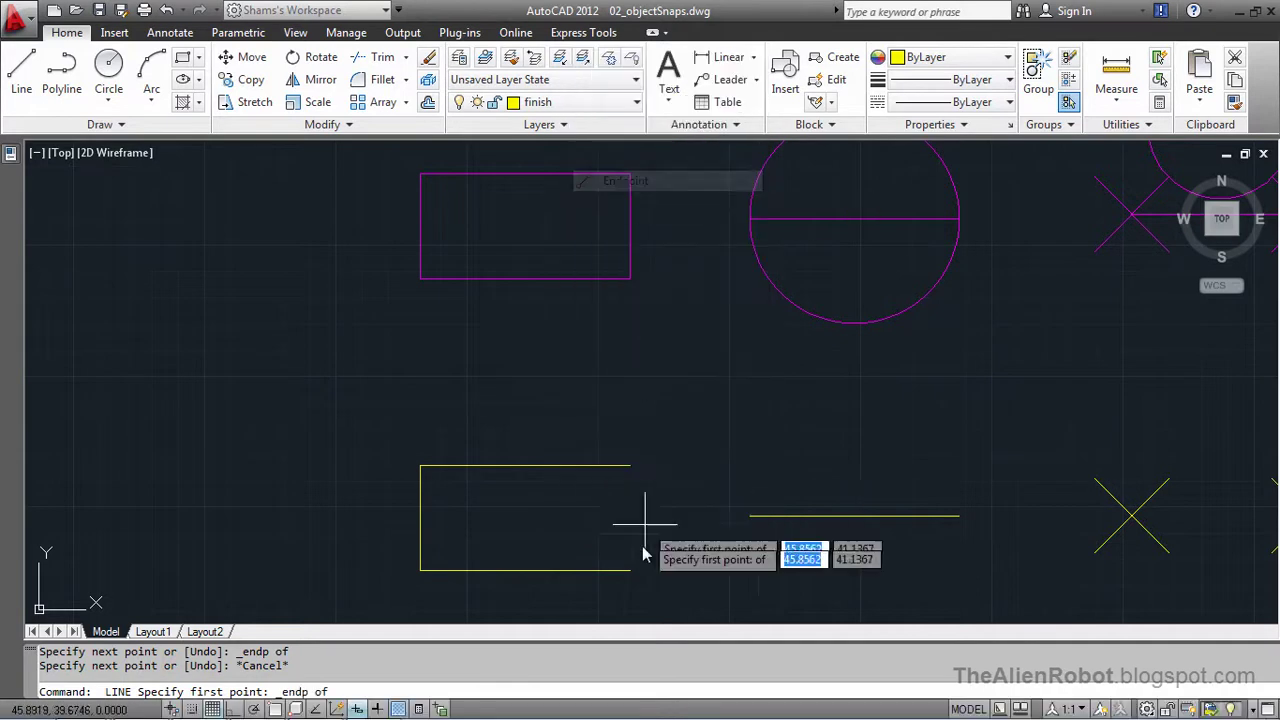
left_click(627, 476)
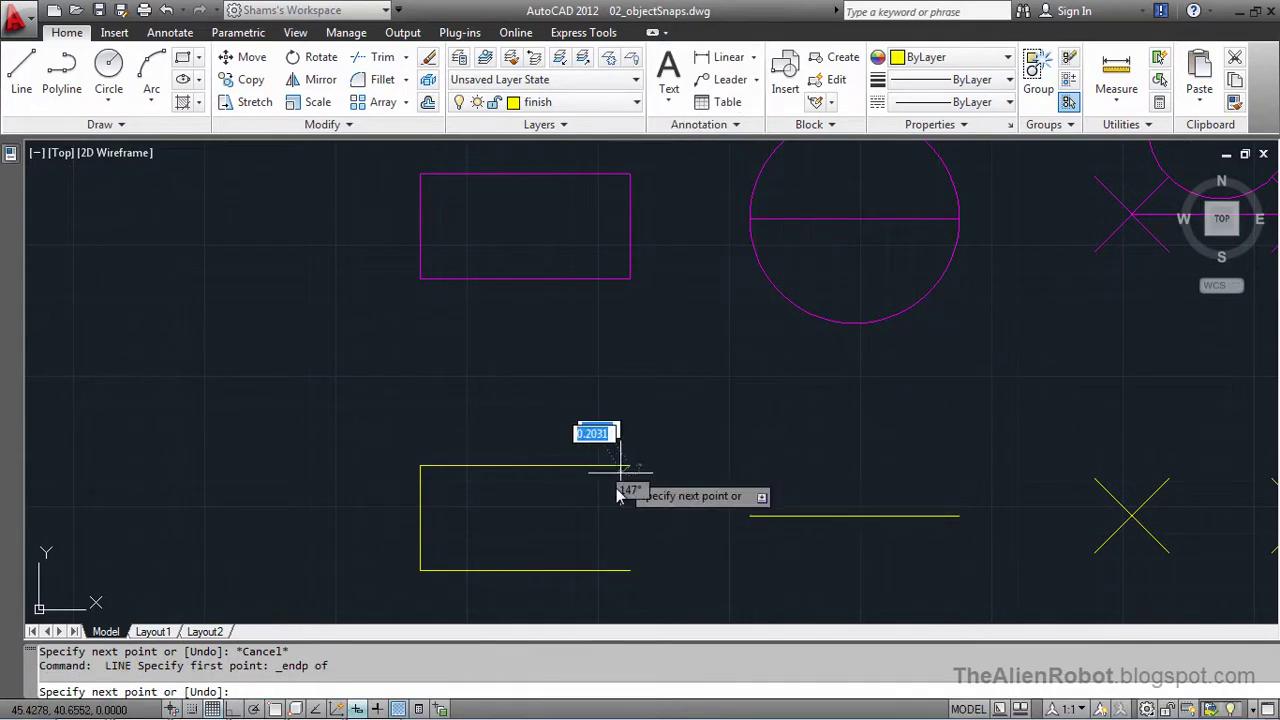
right_click(620, 558, "shift")
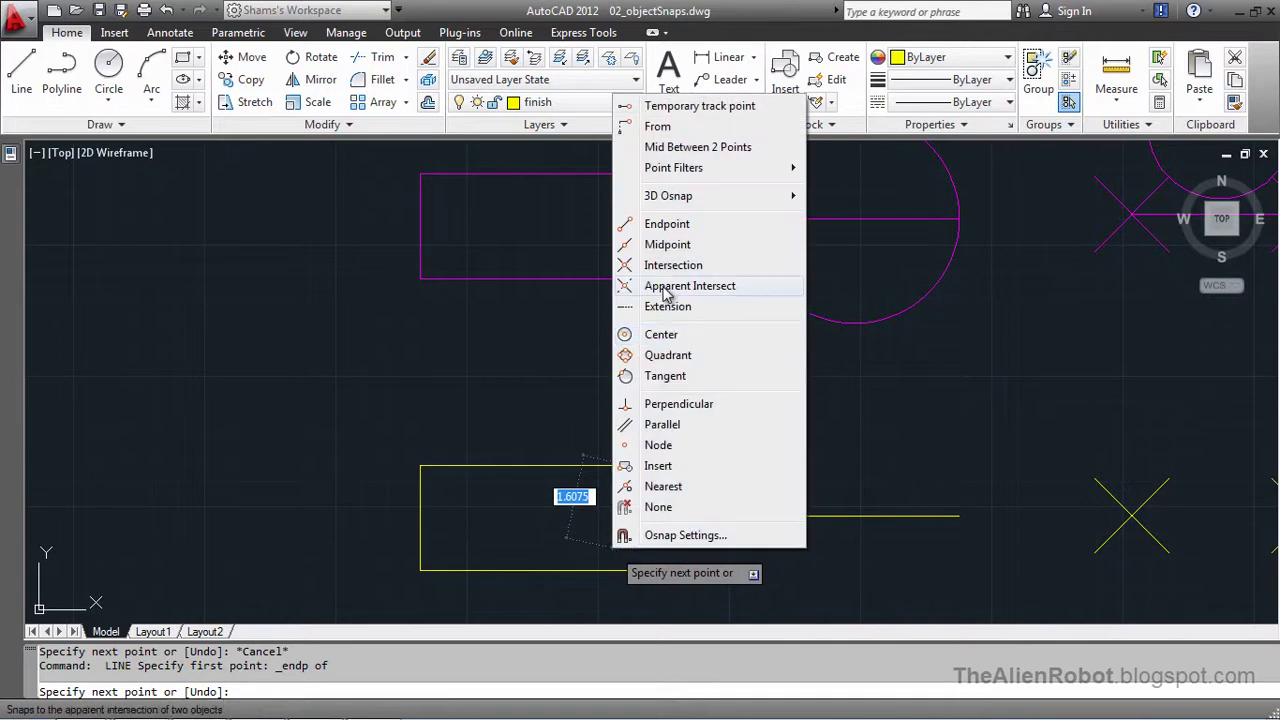
left_click(695, 224)
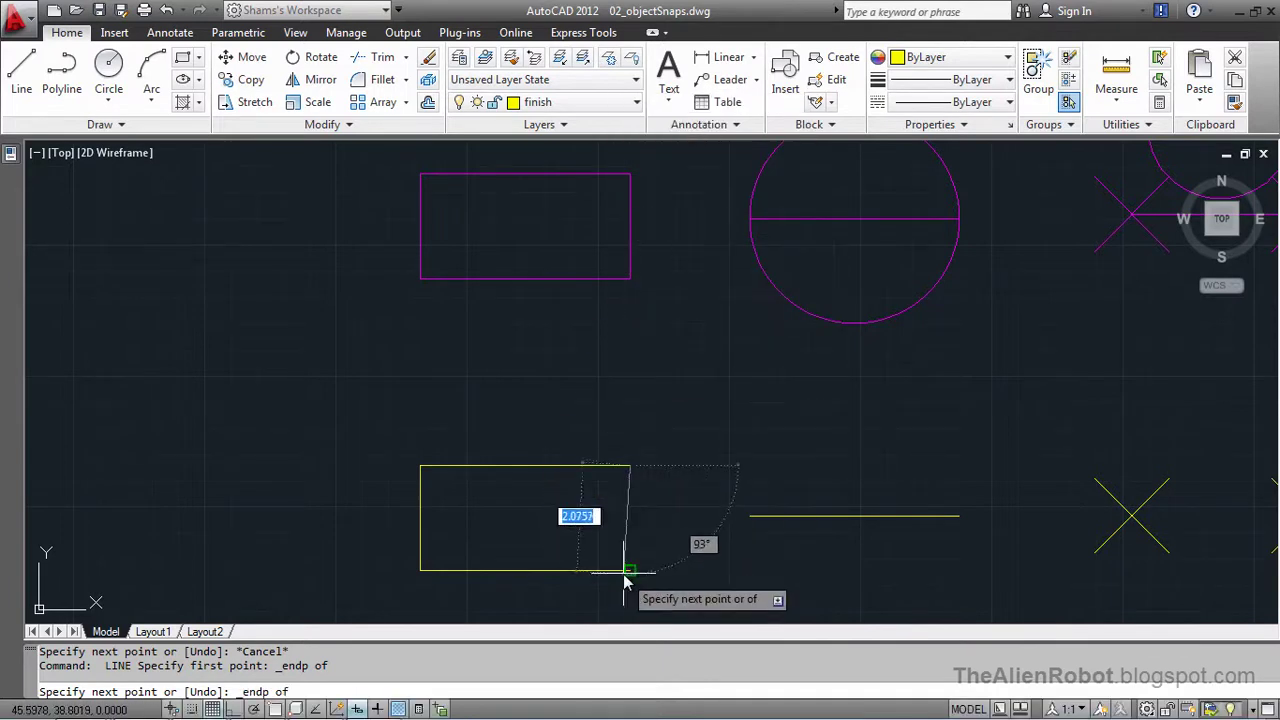
left_click(627, 576)
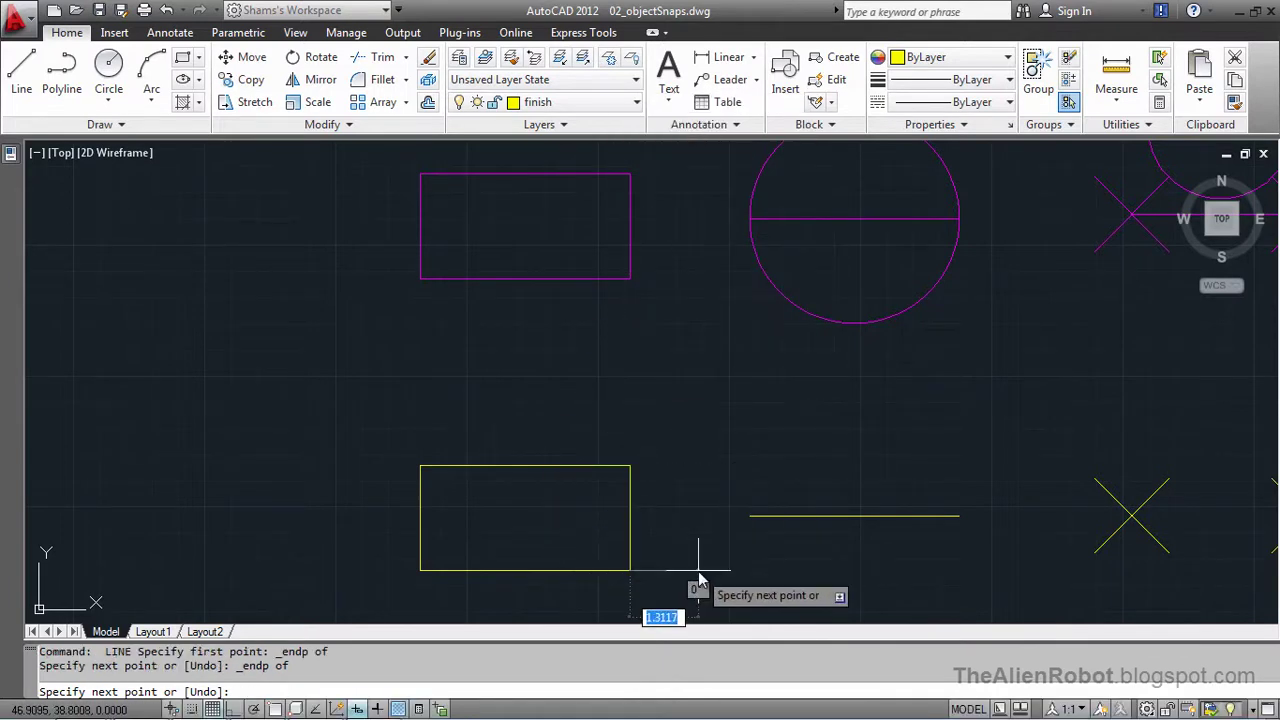
key("Escape")
Draw a circle centred on the midpoint of the single horizontal yellow line, with its radius snapped to the line's right endpoint.
scroll(737, 451, "down", 2)
middle_click_drag(737, 451, 716, 436)
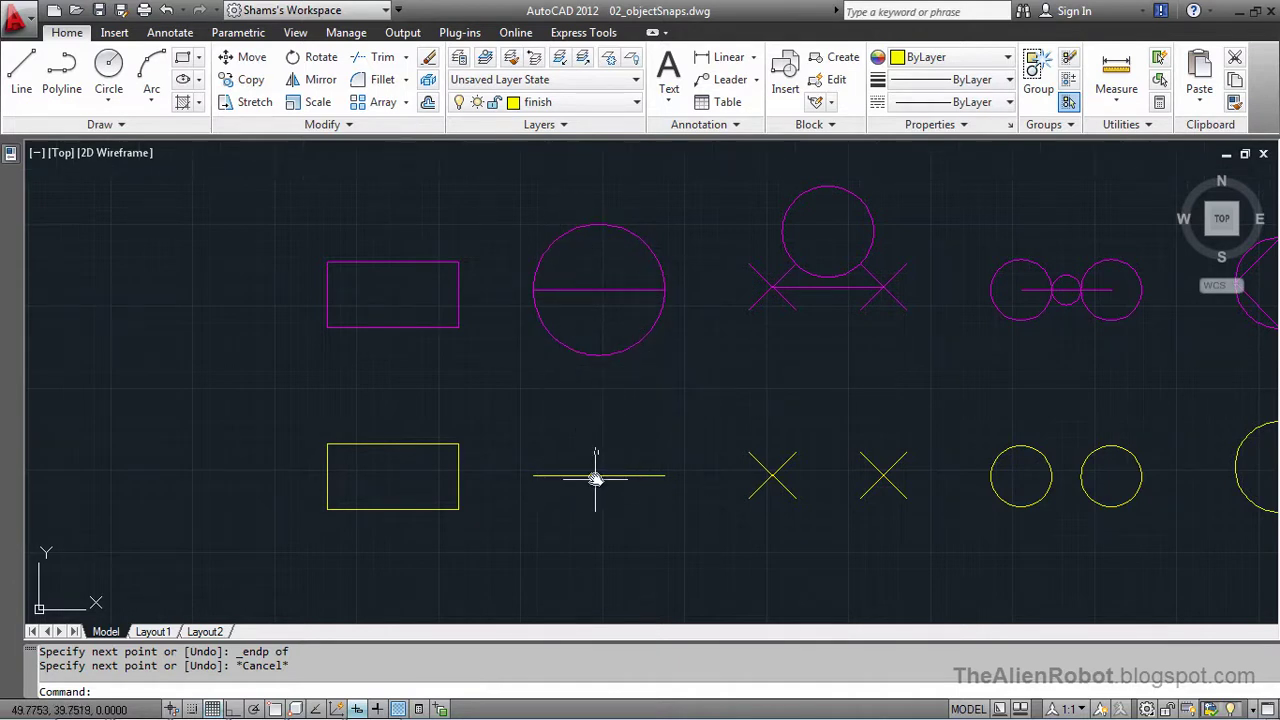
left_click(109, 66)
key("Escape")
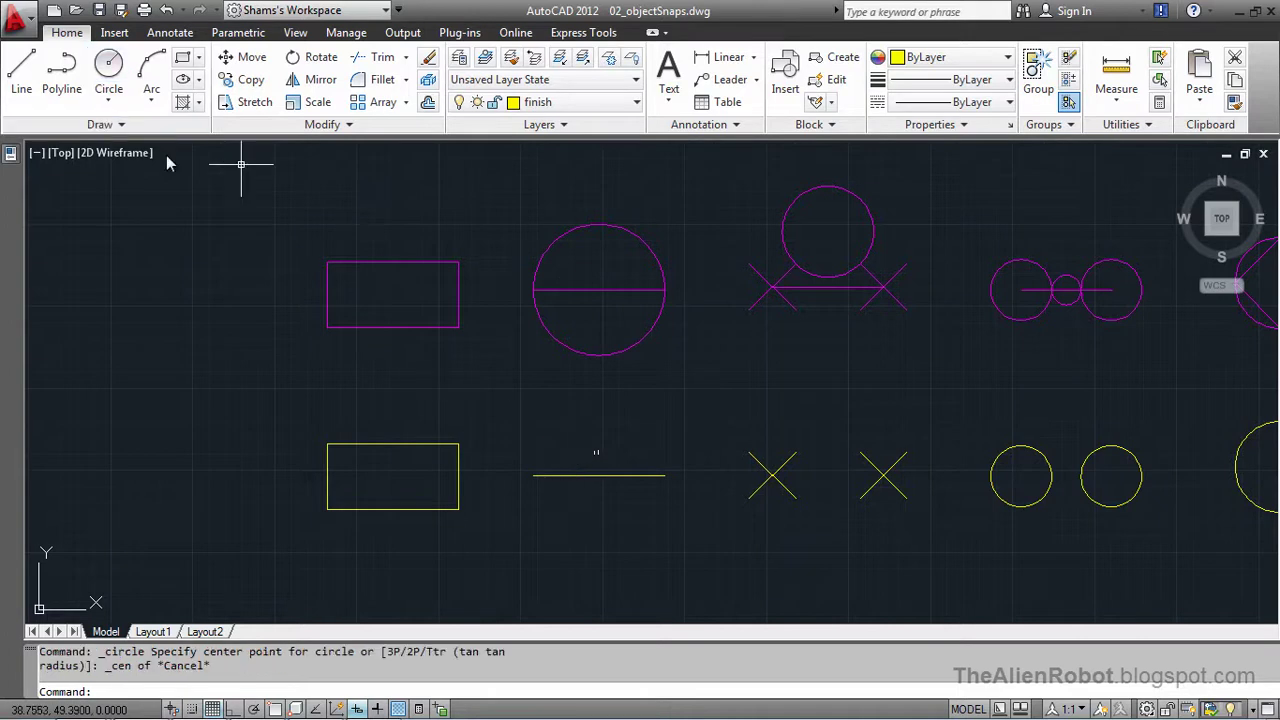
left_click(109, 66)
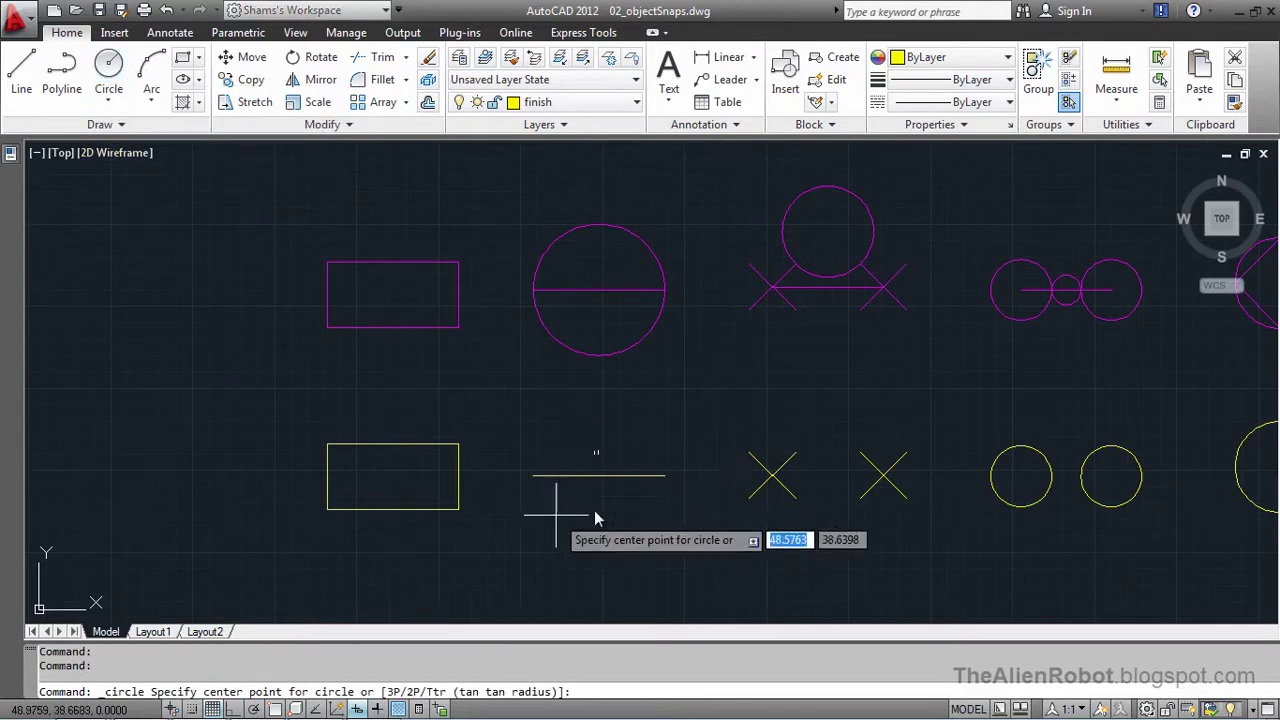
right_click(595, 438, "shift")
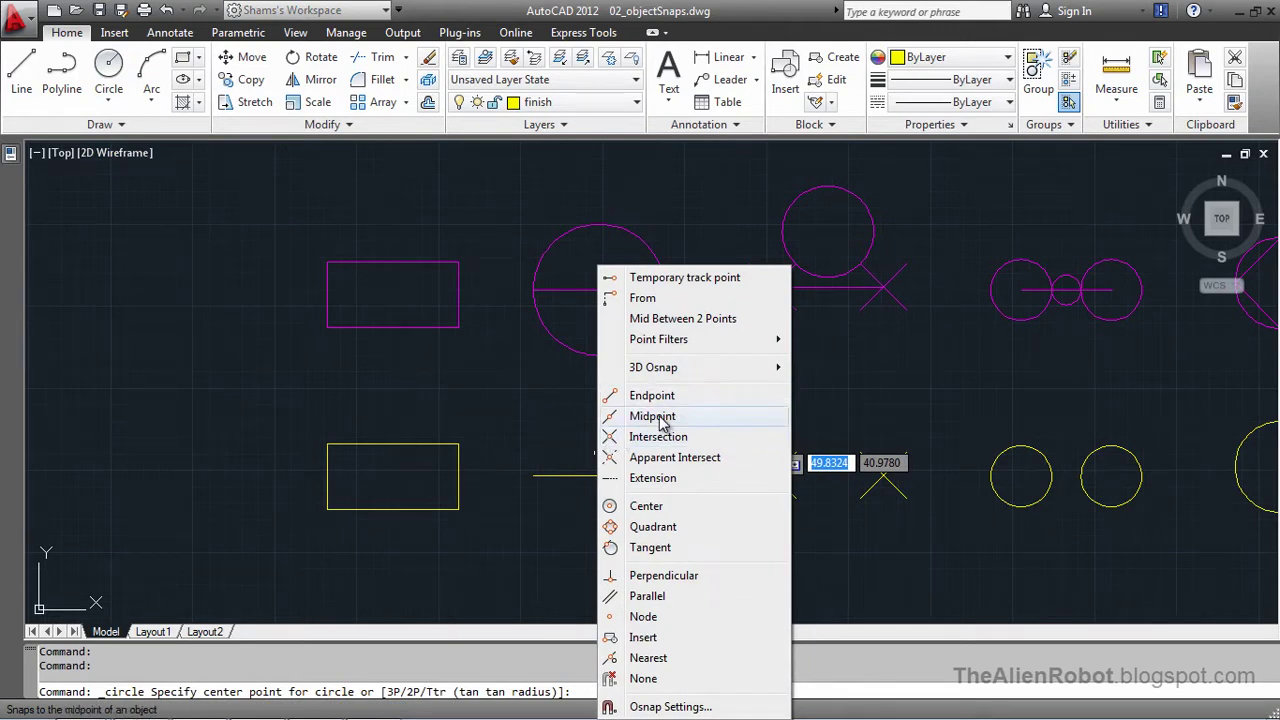
left_click(660, 420)
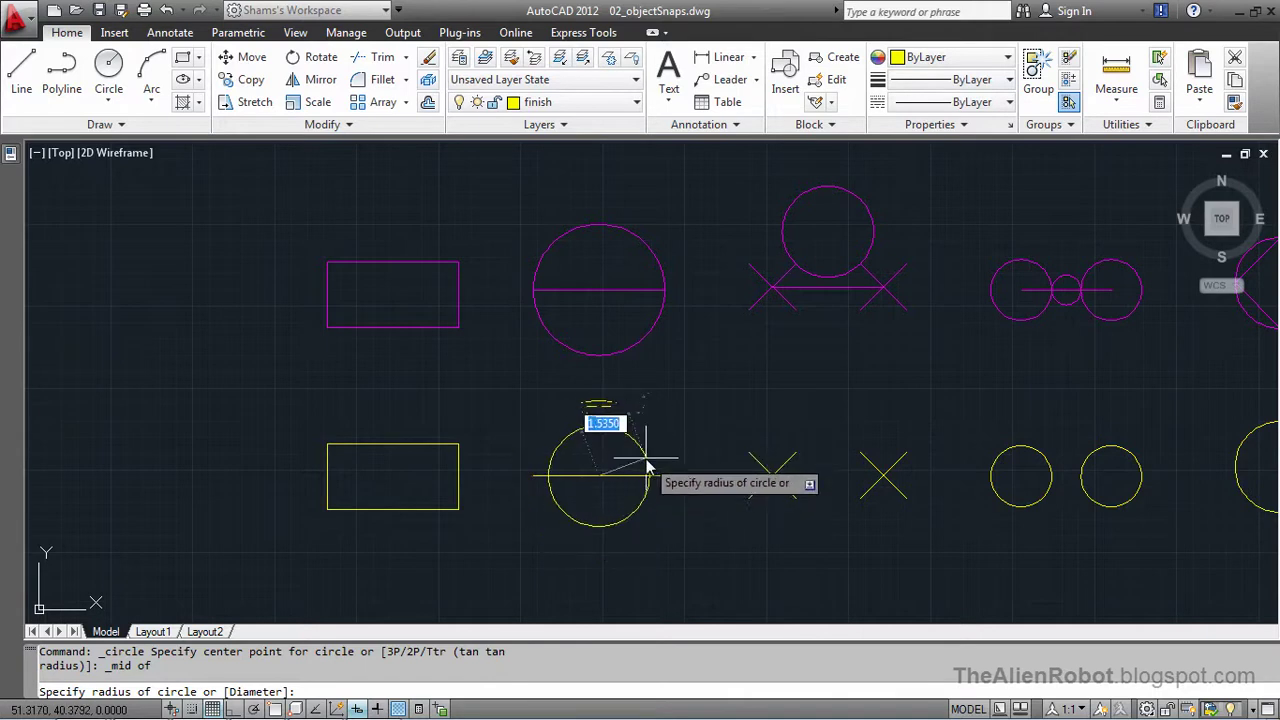
right_click(646, 466, "shift")
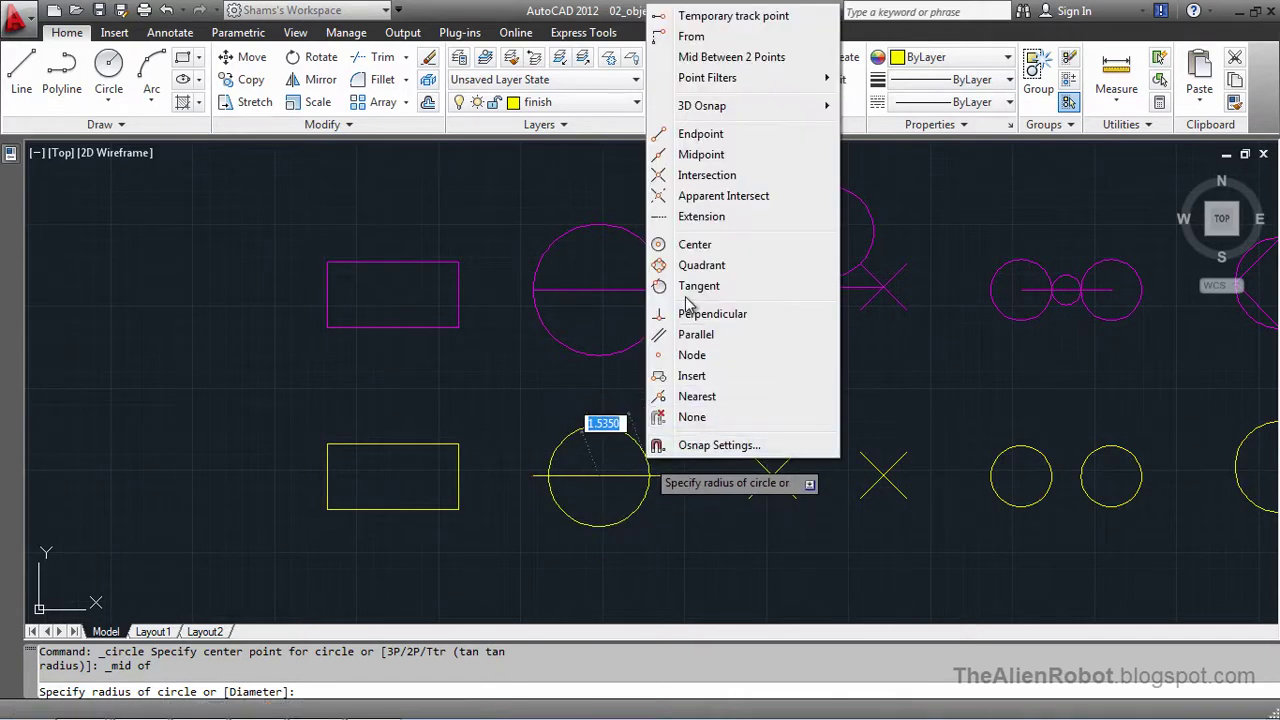
left_click(727, 138)
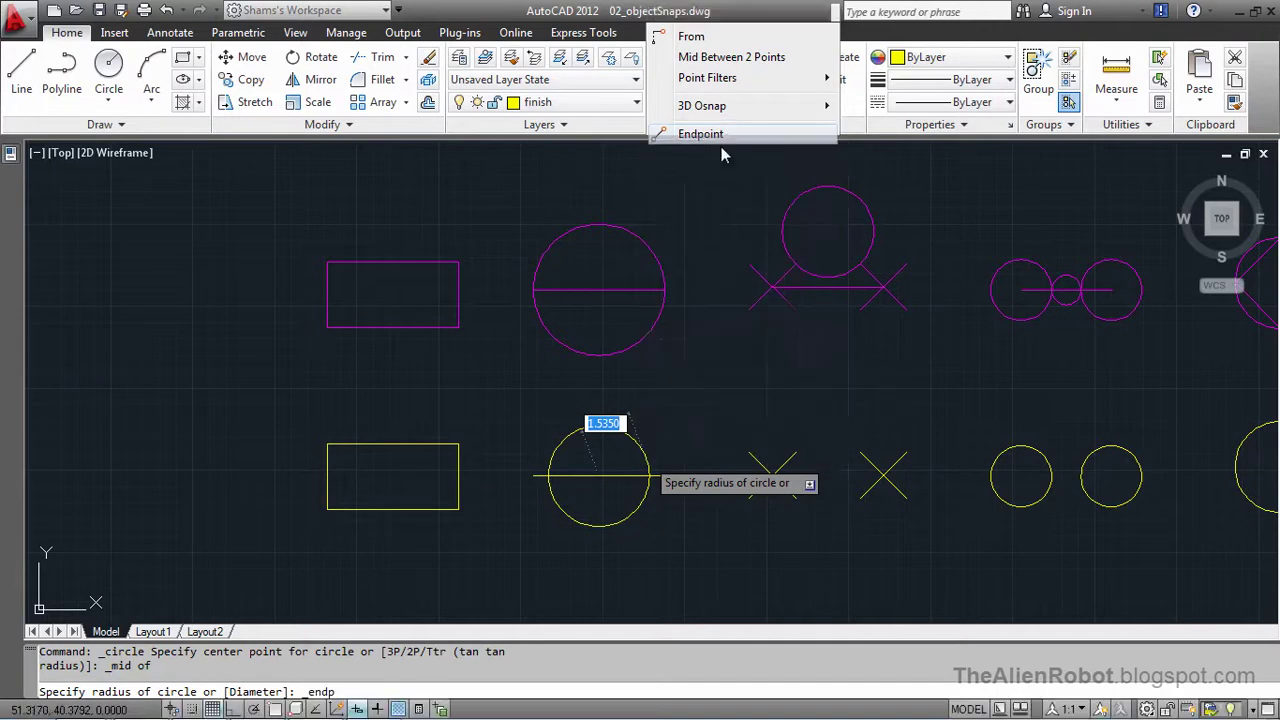
left_click(666, 478)
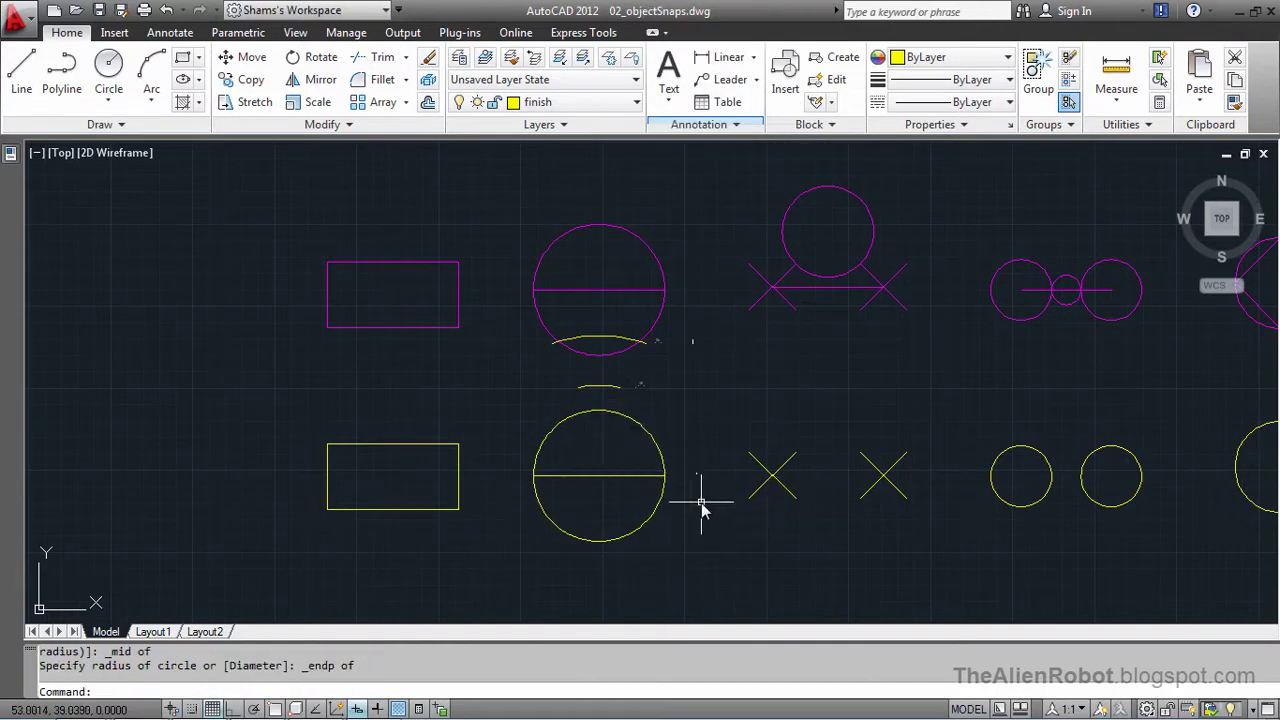
Draw a line between the crossing points of the two yellow X shapes, using Intersection snaps at both ends.
middle_click_drag(862, 535, 600, 525)
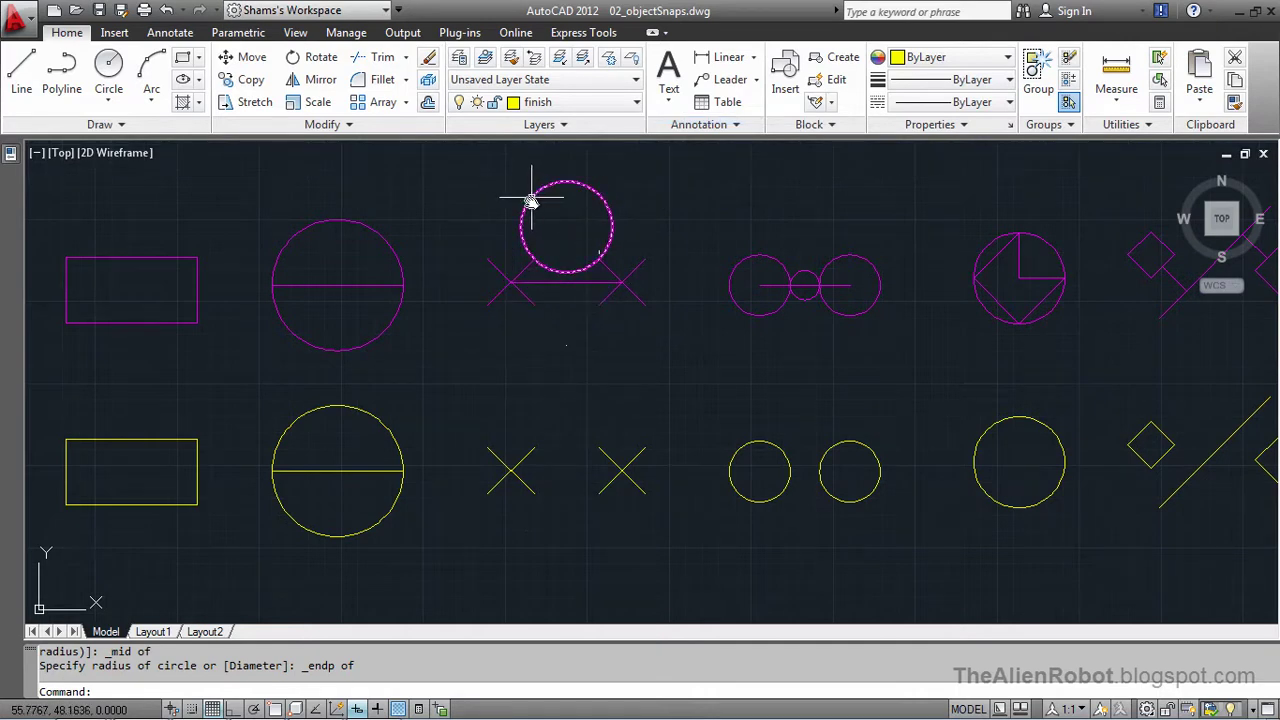
left_click(110, 66)
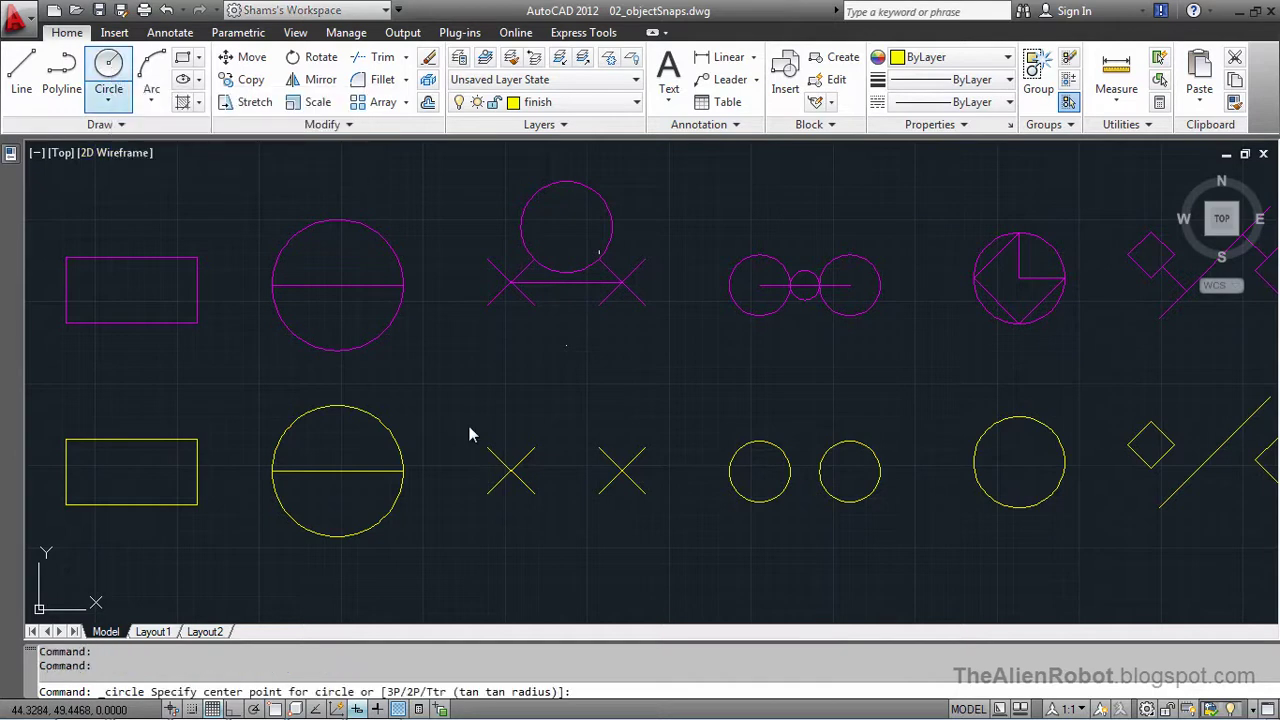
left_click(21, 70)
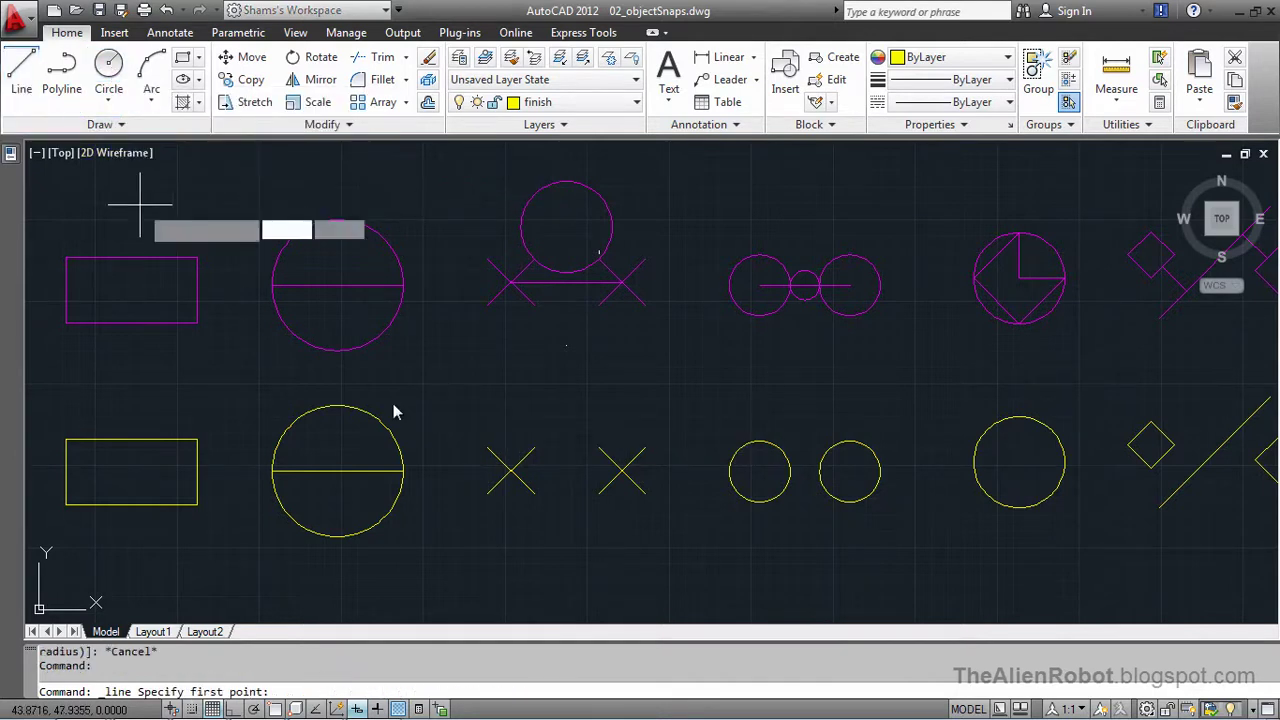
right_click(540, 465, "shift")
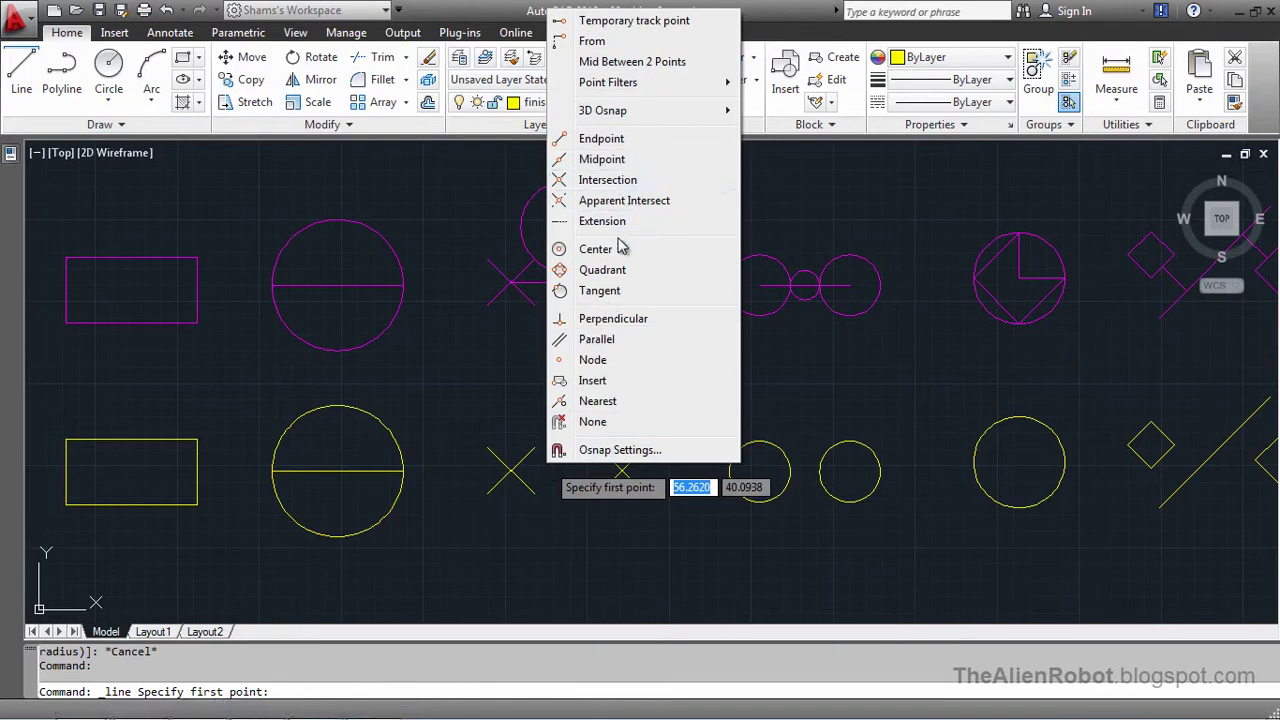
left_click(621, 187)
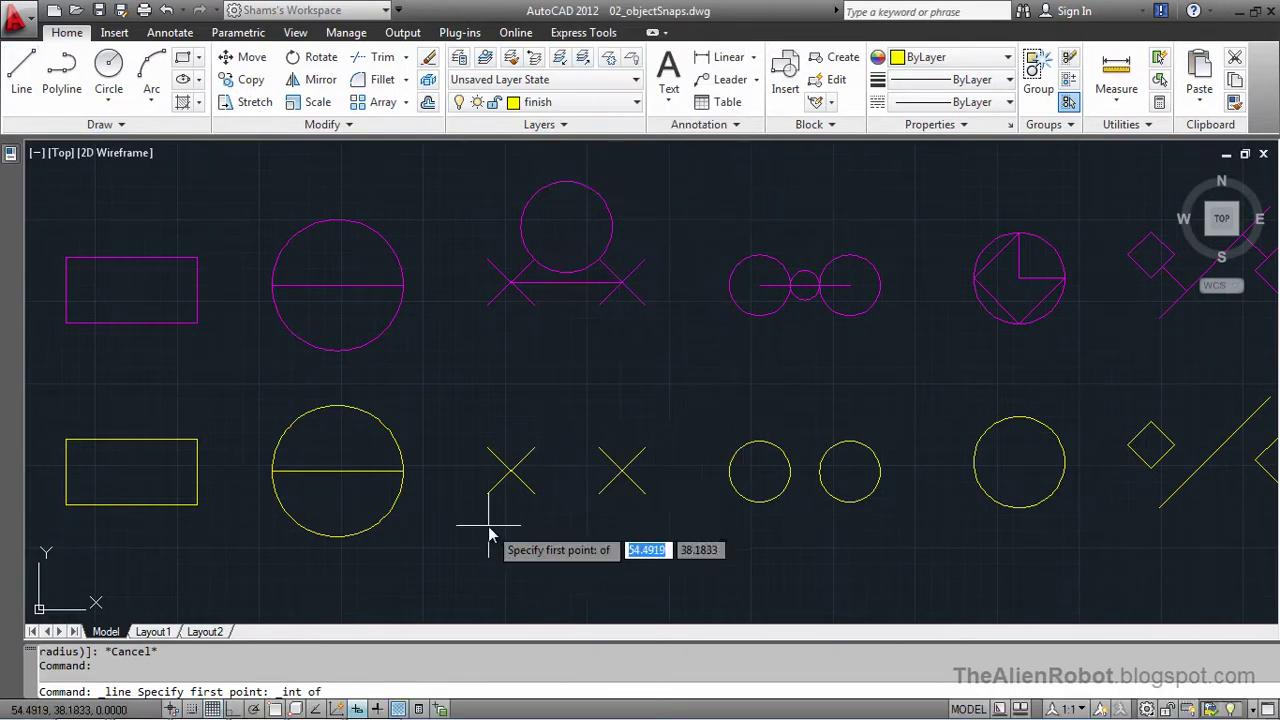
left_click(510, 472)
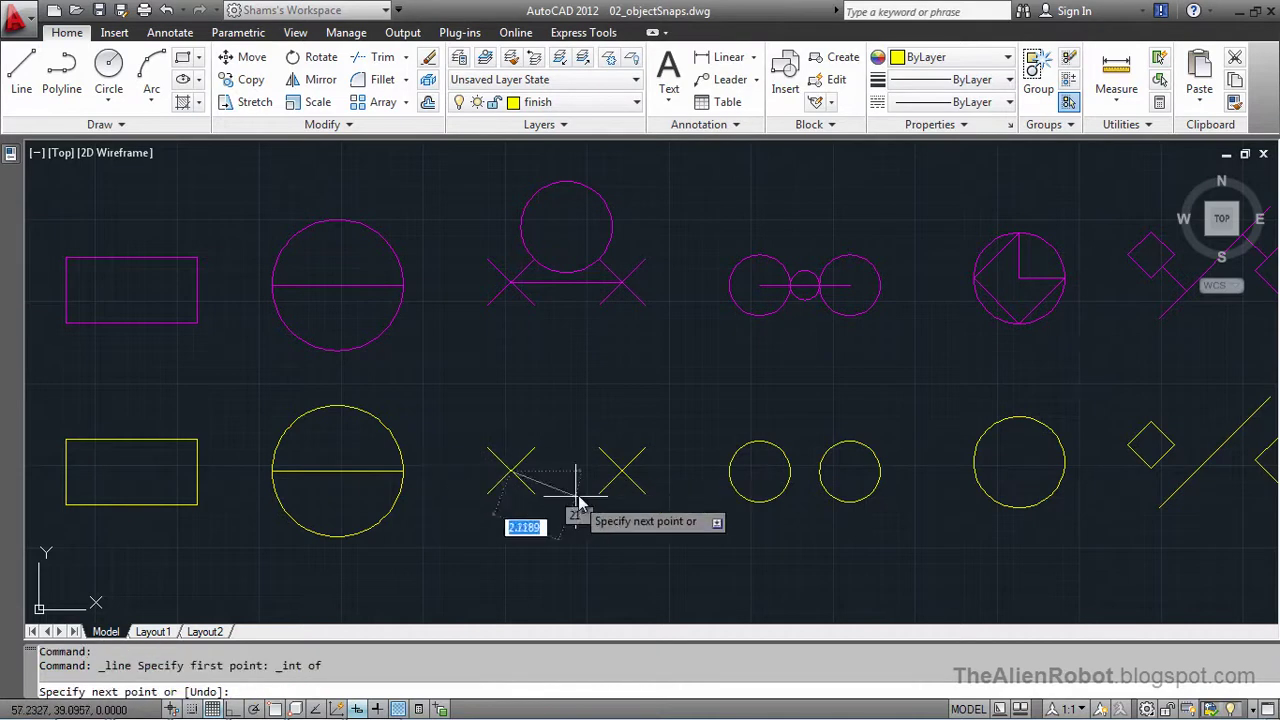
right_click(578, 442, "shift")
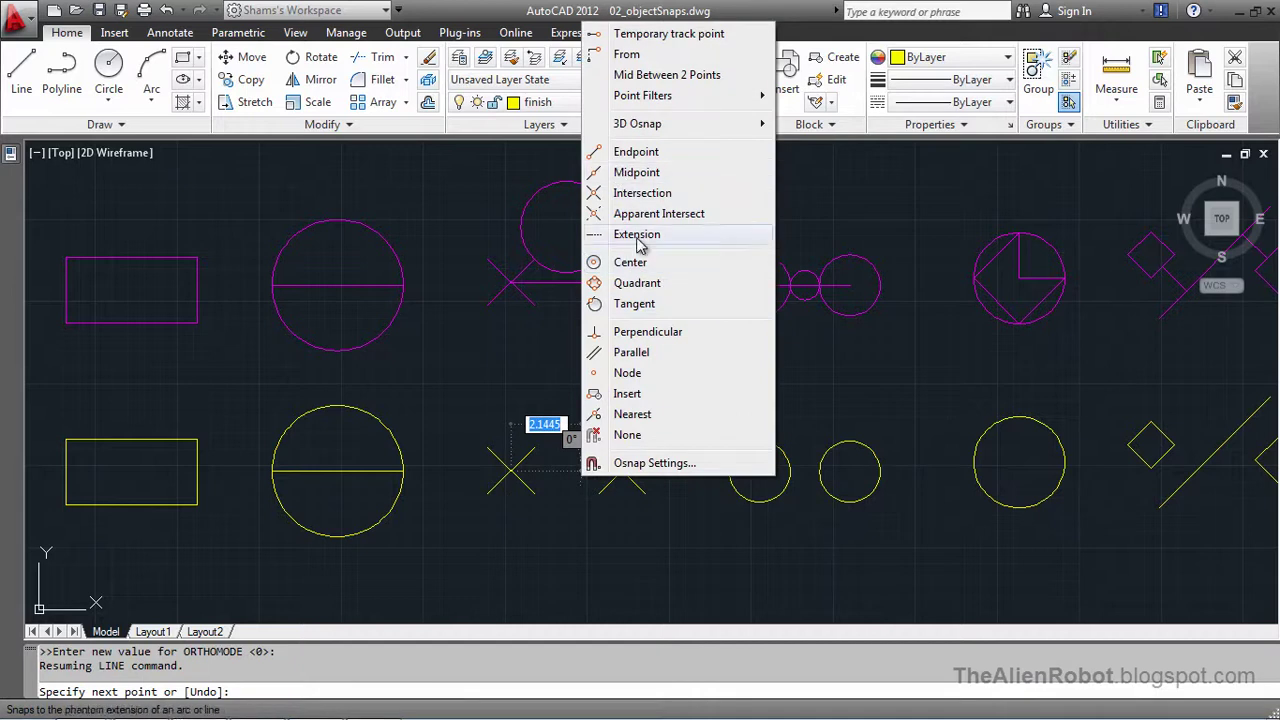
left_click(640, 196)
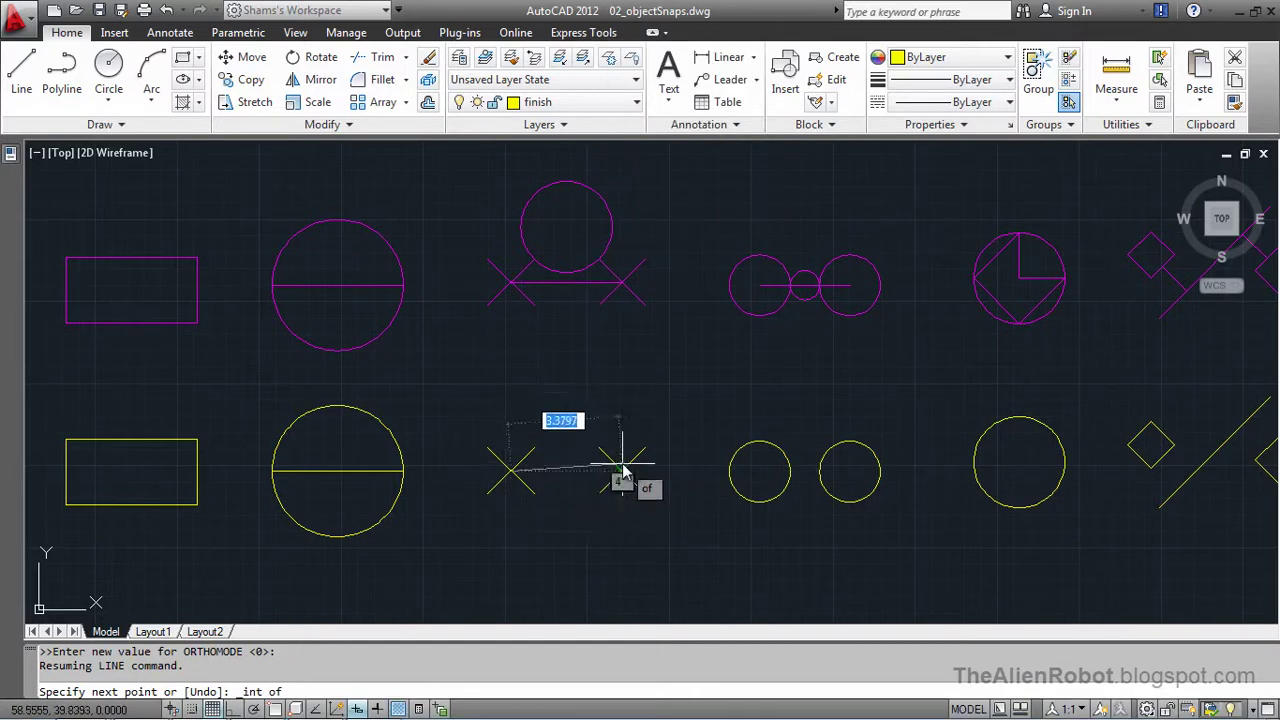
left_click(621, 470)
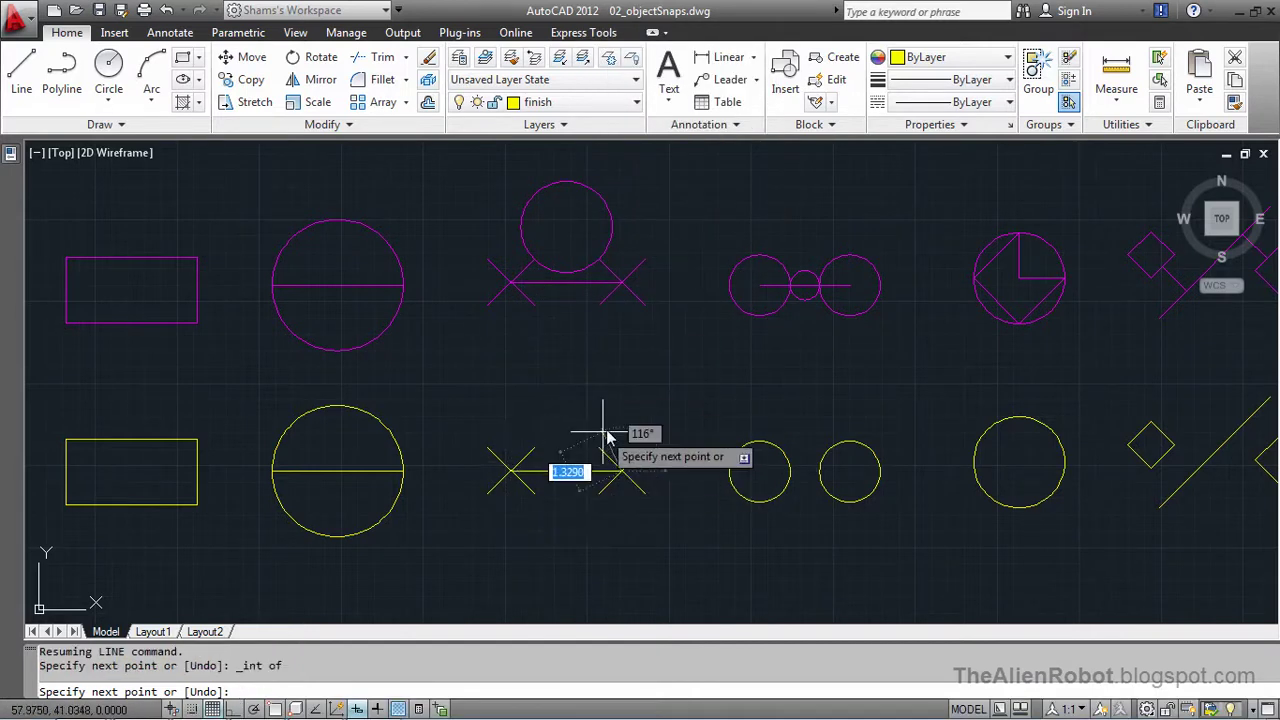
Draw a circle centred where the inner diagonals of the two yellow X shapes would meet when extended, with its radius snapped to a diagonal's upper endpoint.
key("Escape")
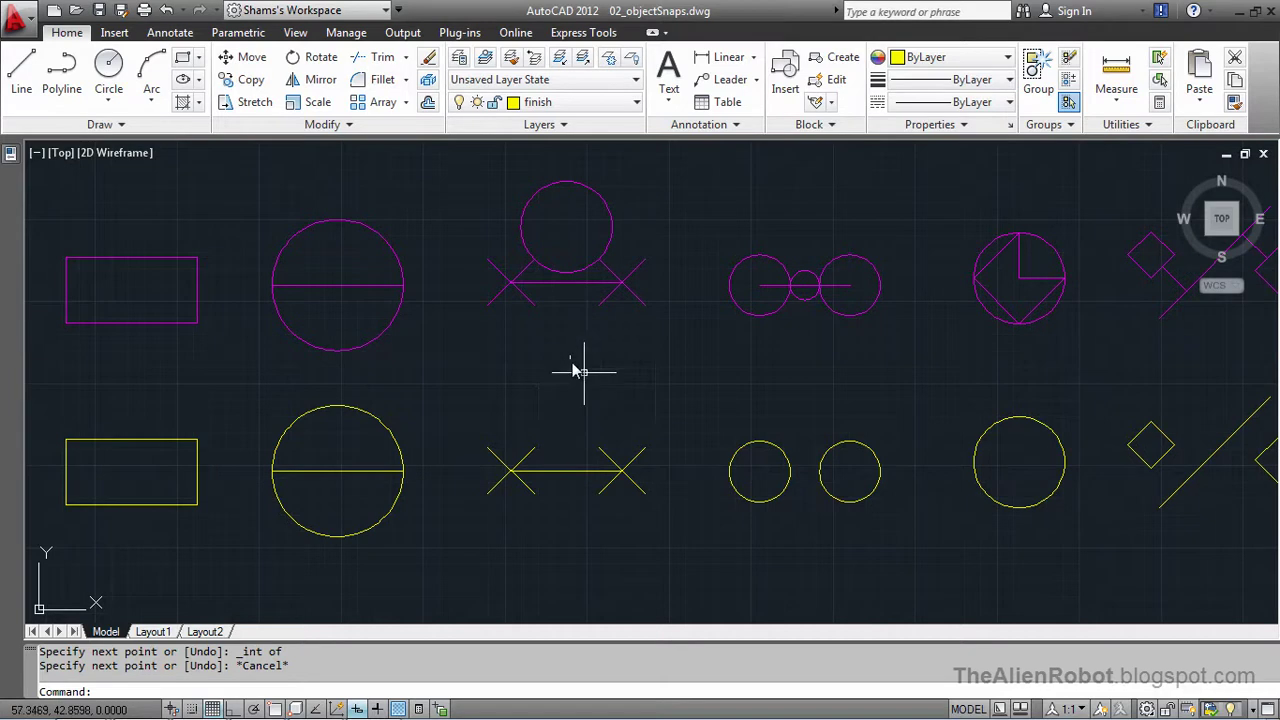
left_click(108, 65)
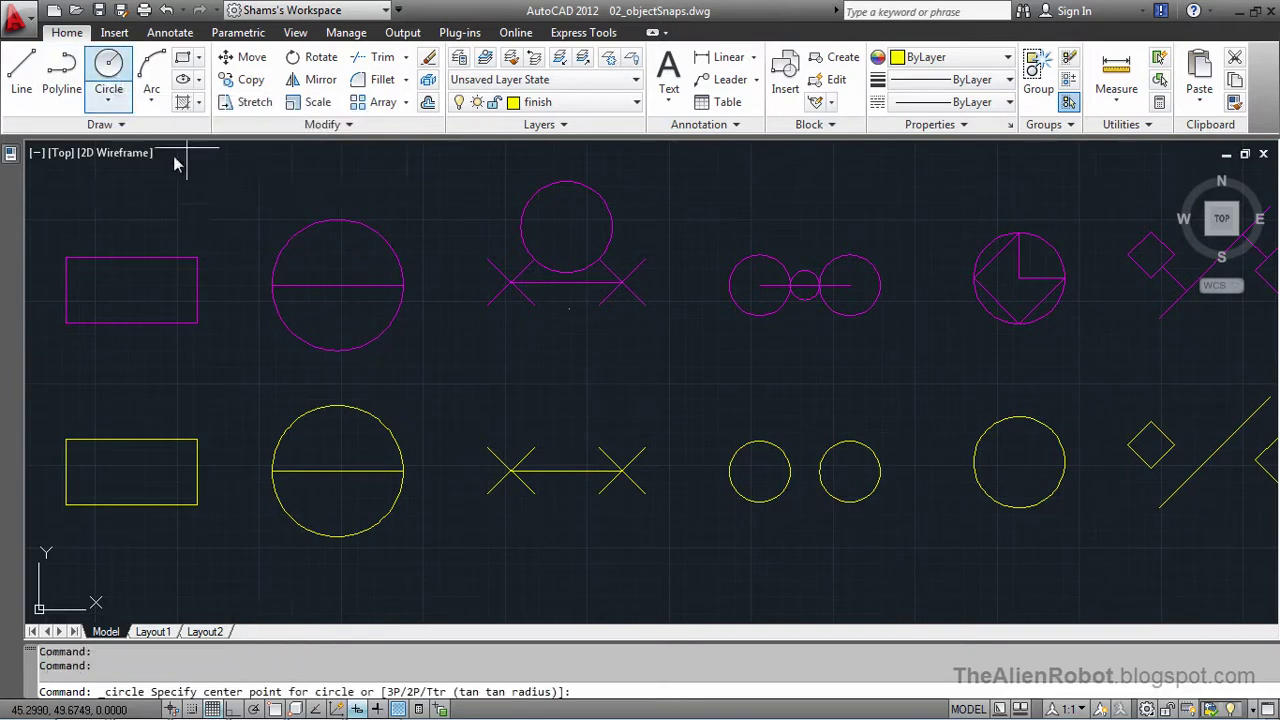
right_click(566, 410, "shift")
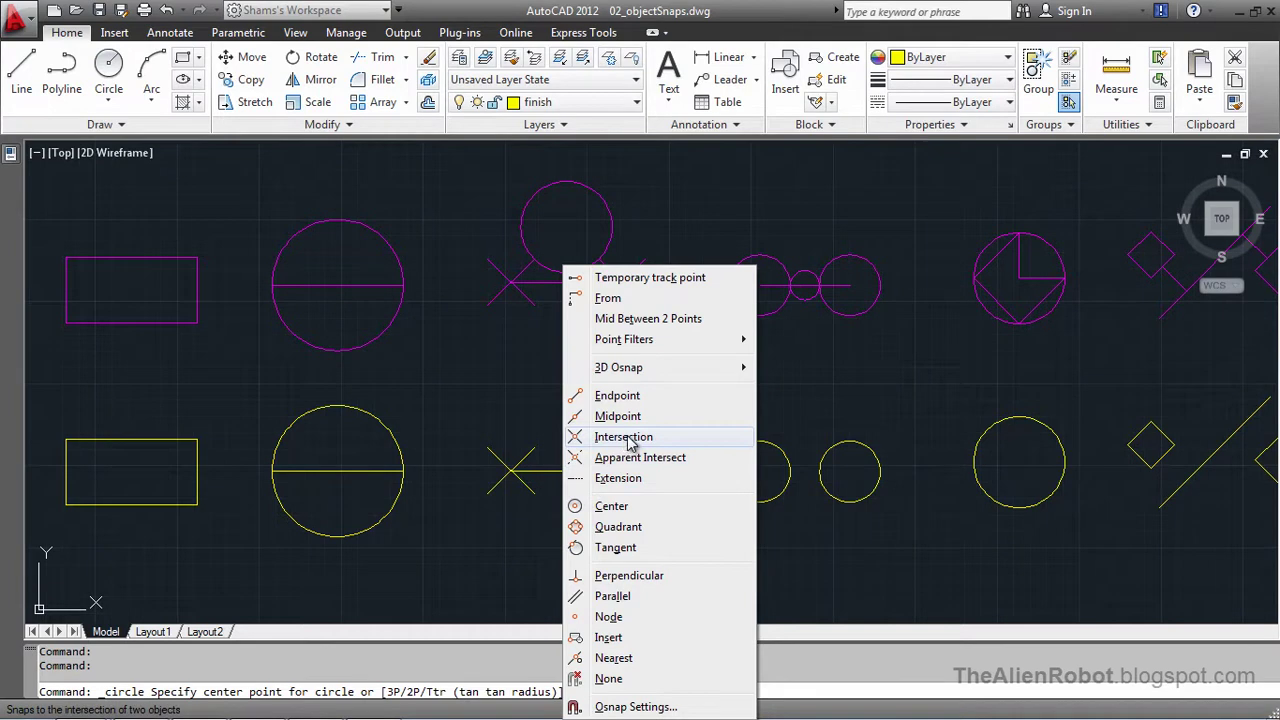
left_click(628, 440)
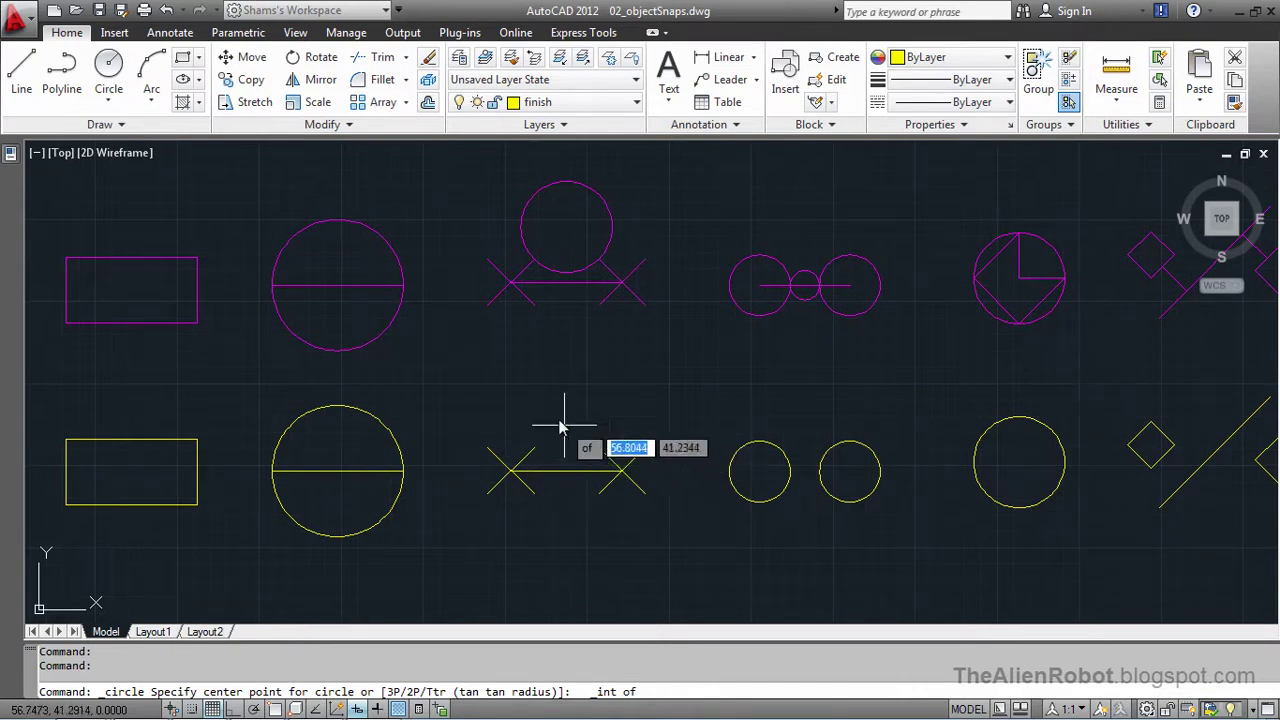
left_click(524, 459)
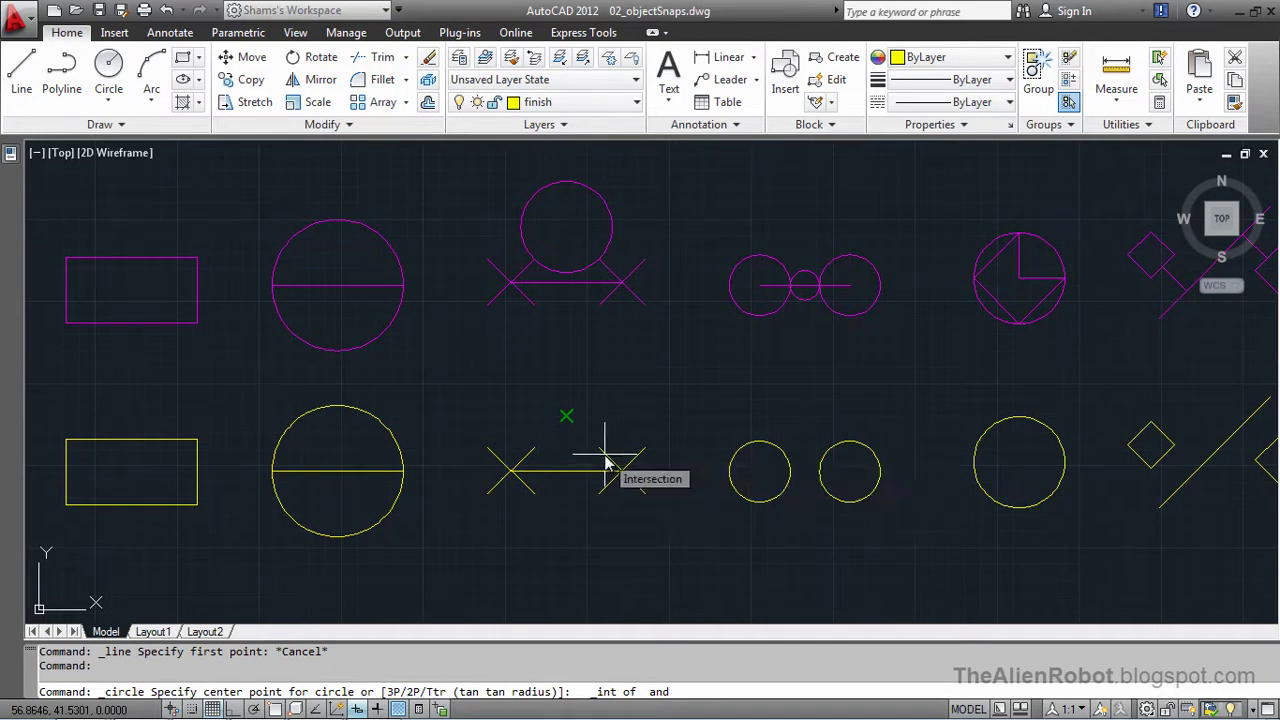
left_click(604, 461)
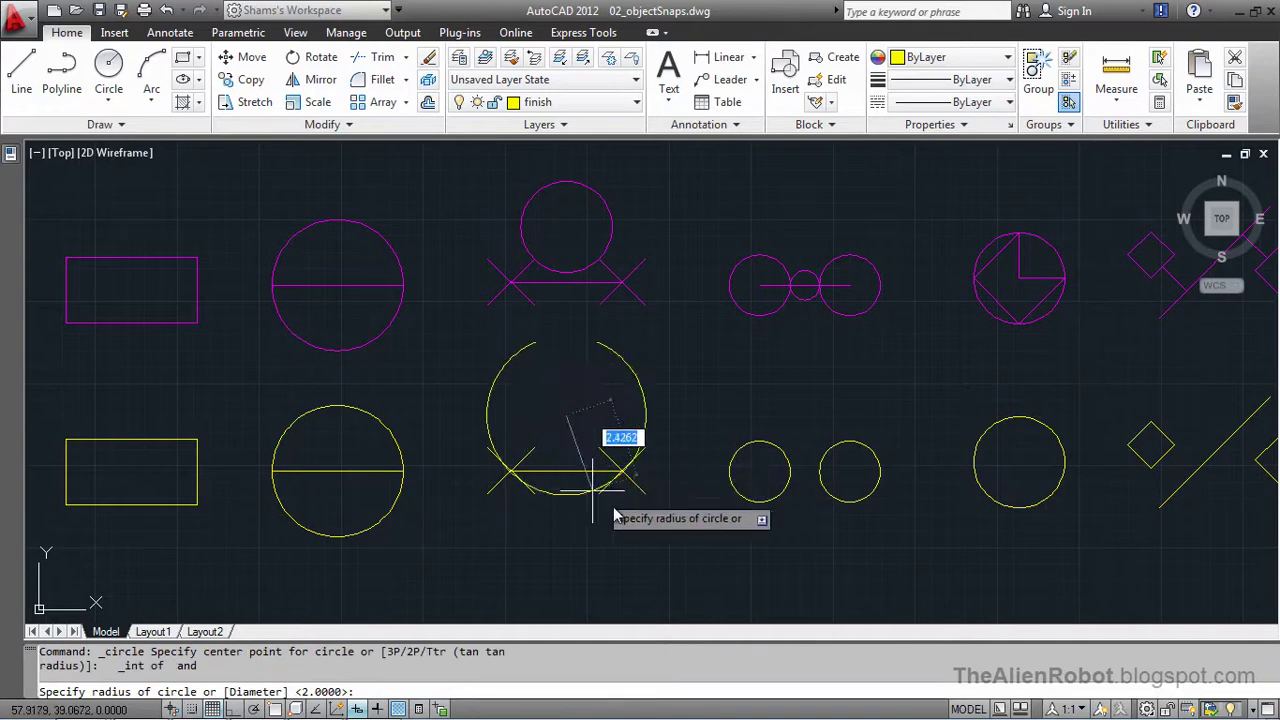
right_click(587, 453, "shift")
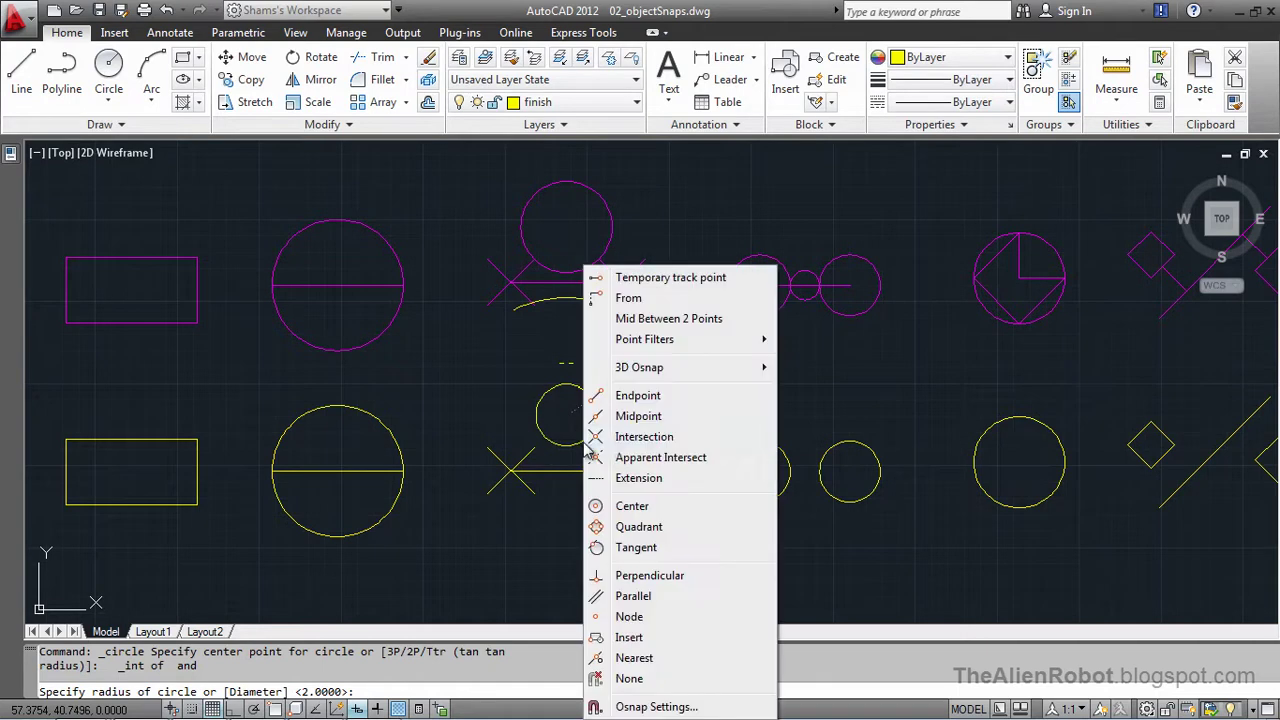
left_click(637, 397)
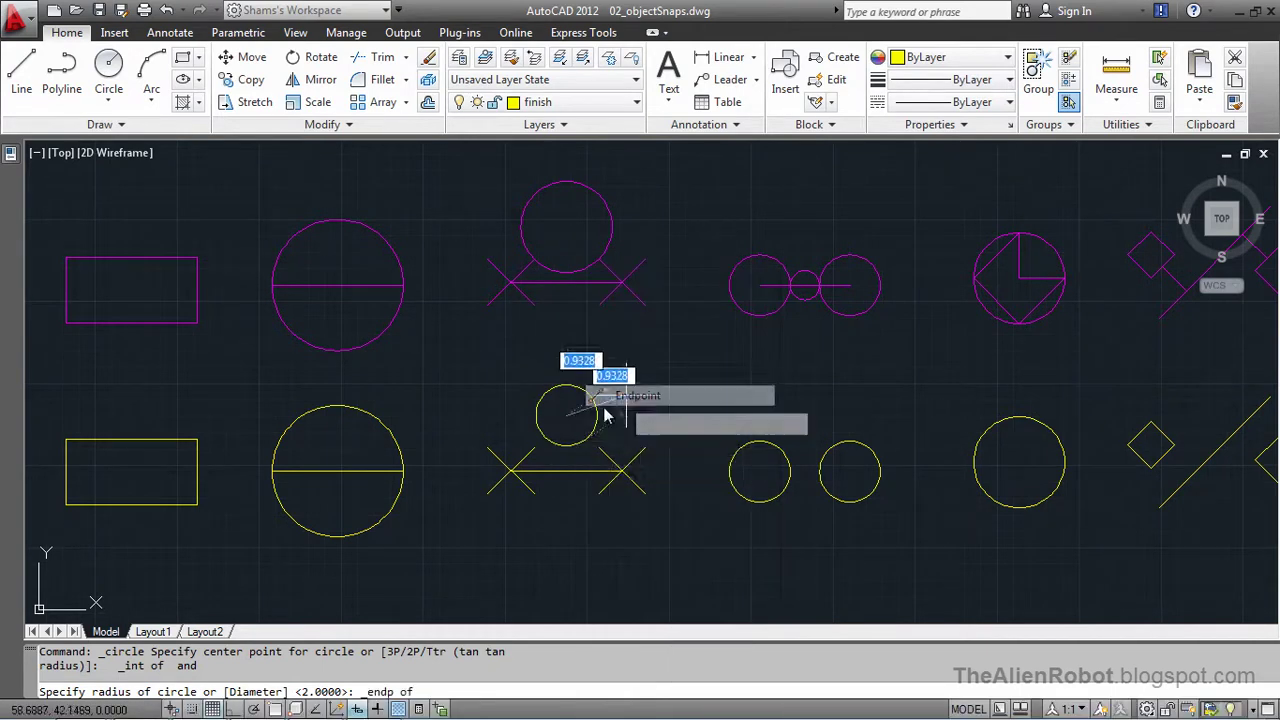
left_click(604, 459)
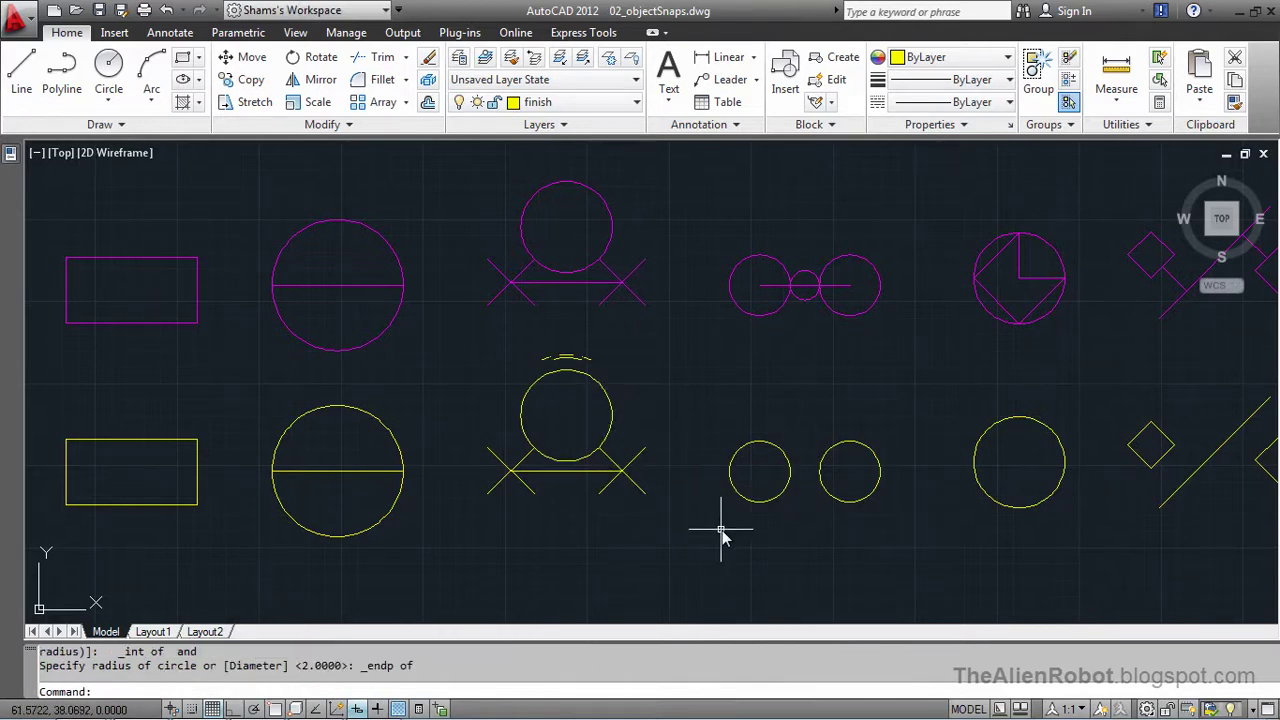
Turn on Ortho mode and draw a line between the centres of the two yellow circles beside the X shapes, using Center snaps.
mouse_move(767, 537)
middle_mouse_down()
mouse_move(491, 508)
mouse_move(477, 520)
middle_mouse_up()
middle_click_drag(603, 565, 553, 540)
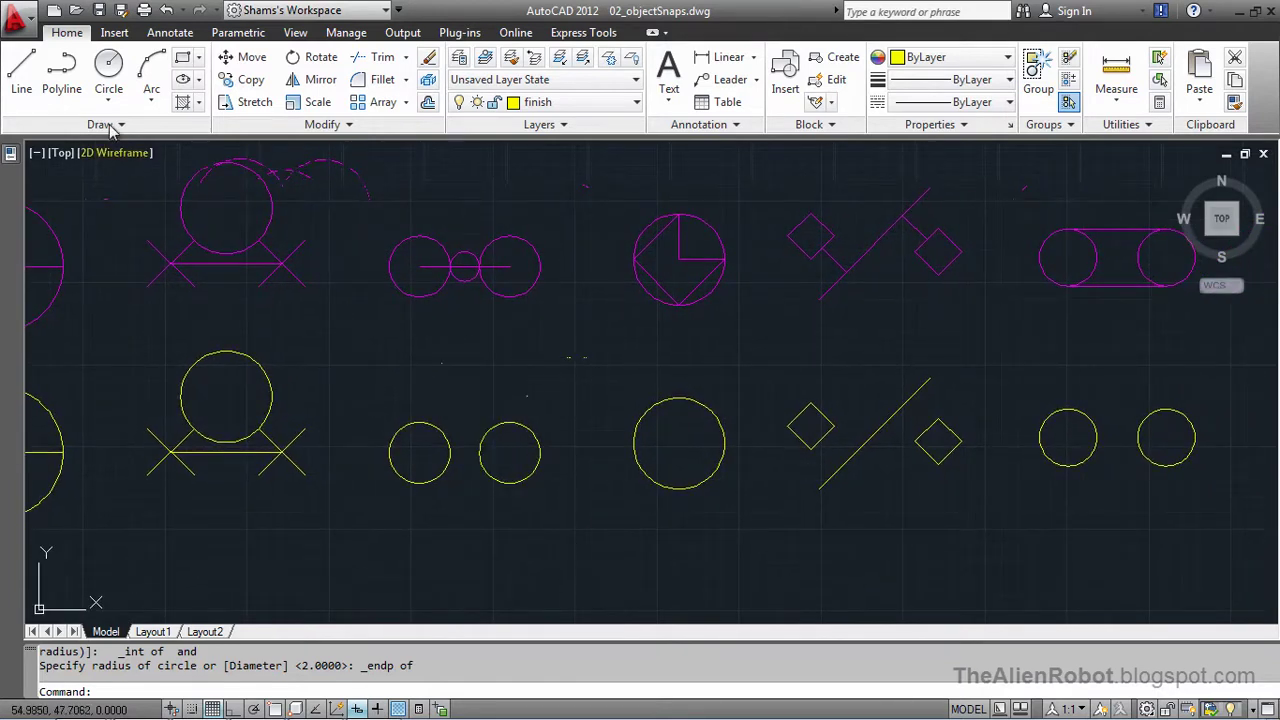
left_click(21, 72)
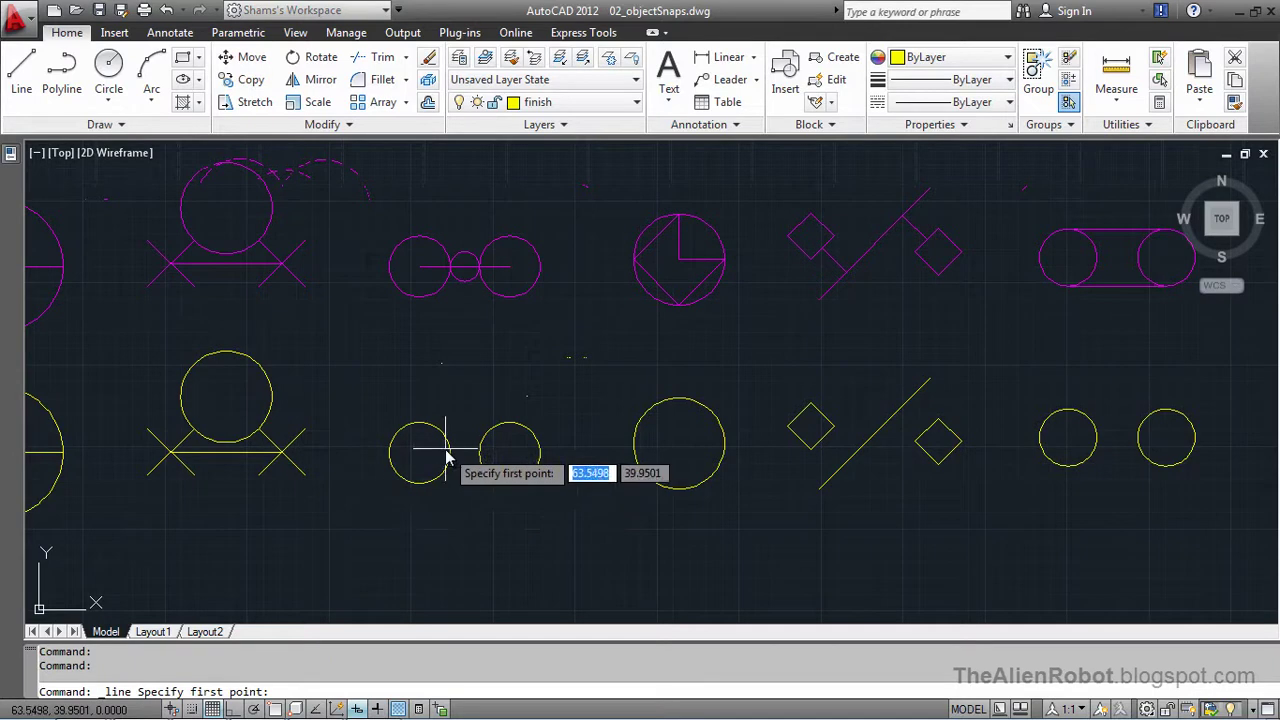
right_click(436, 373, "shift")
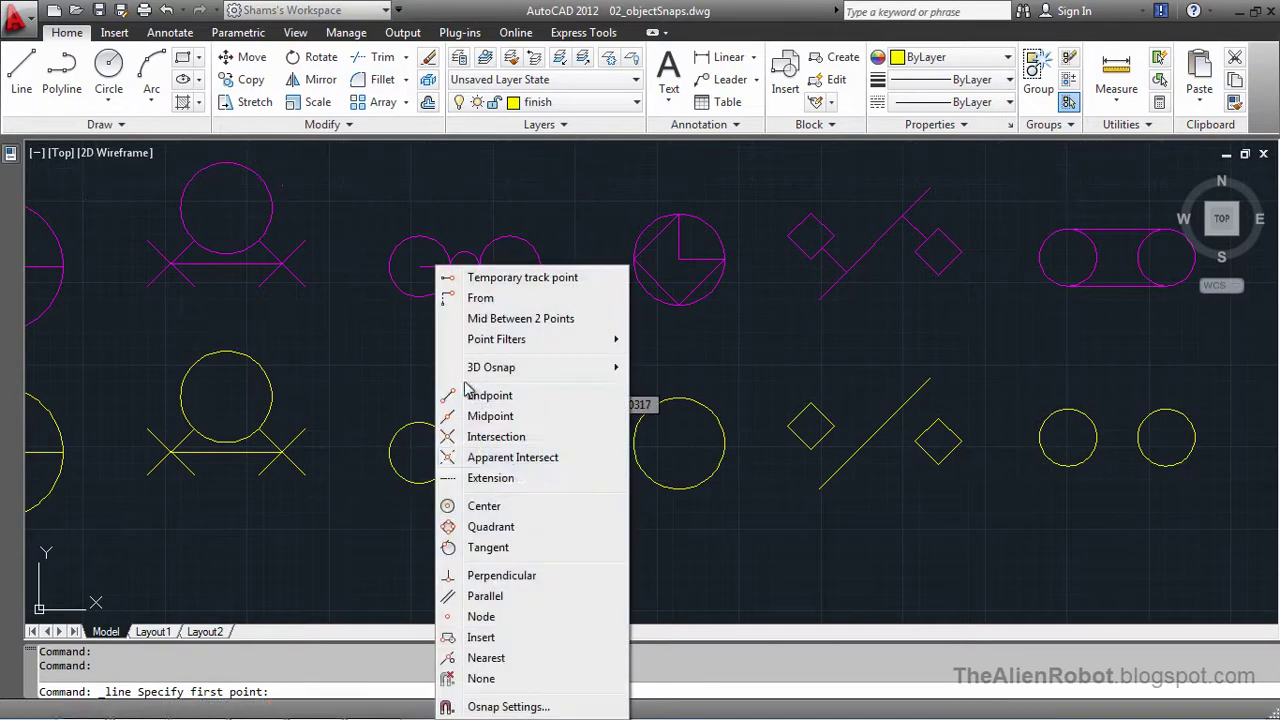
left_click(485, 508)
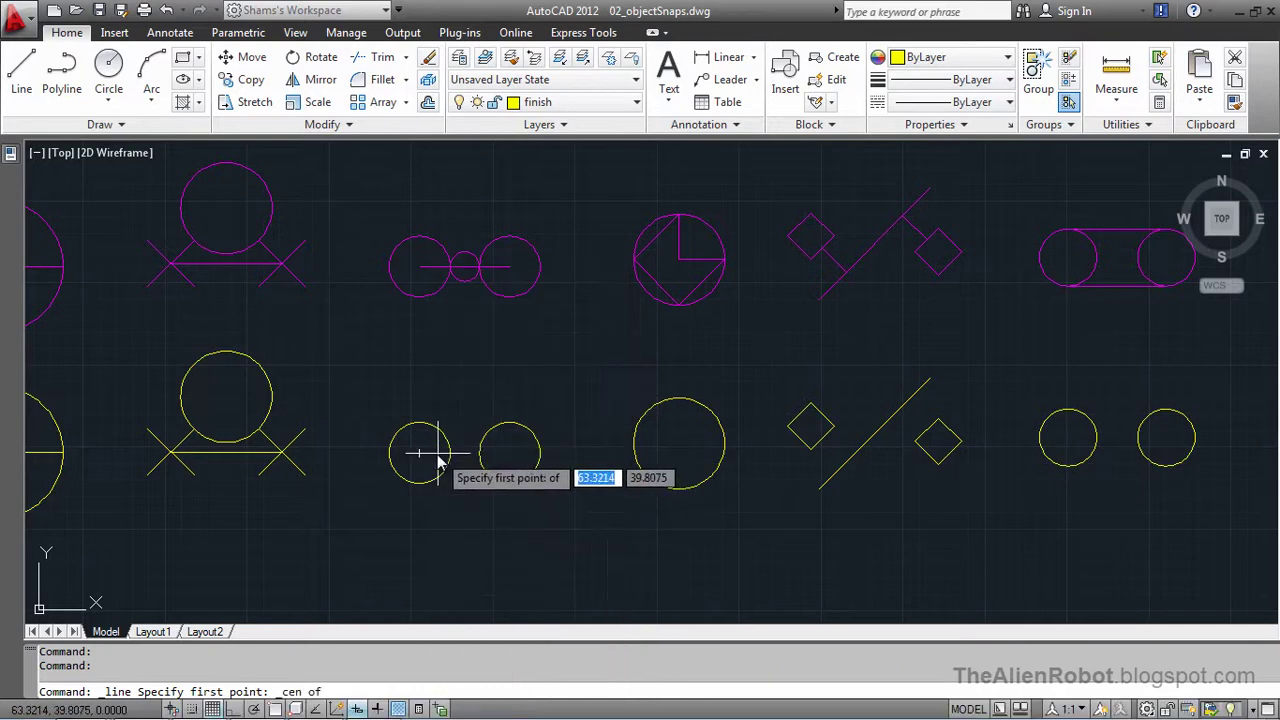
left_click(440, 458)
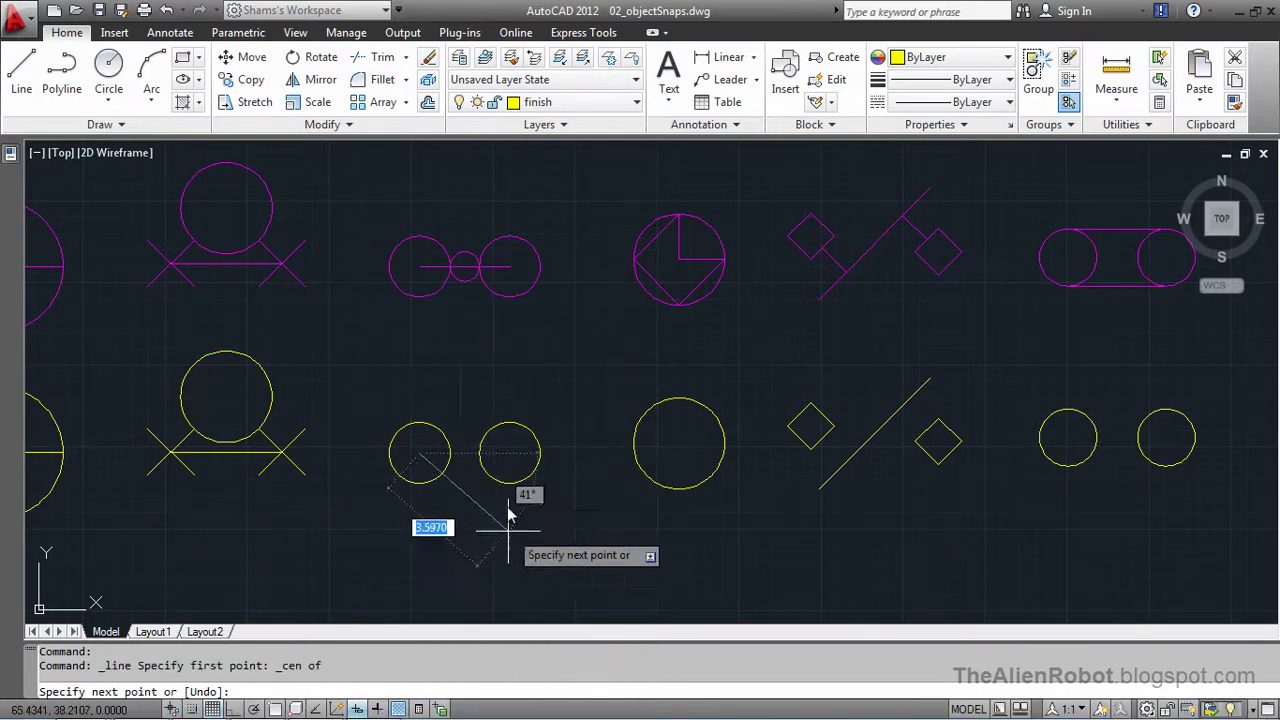
key("F8")
right_click(511, 467, "shift")
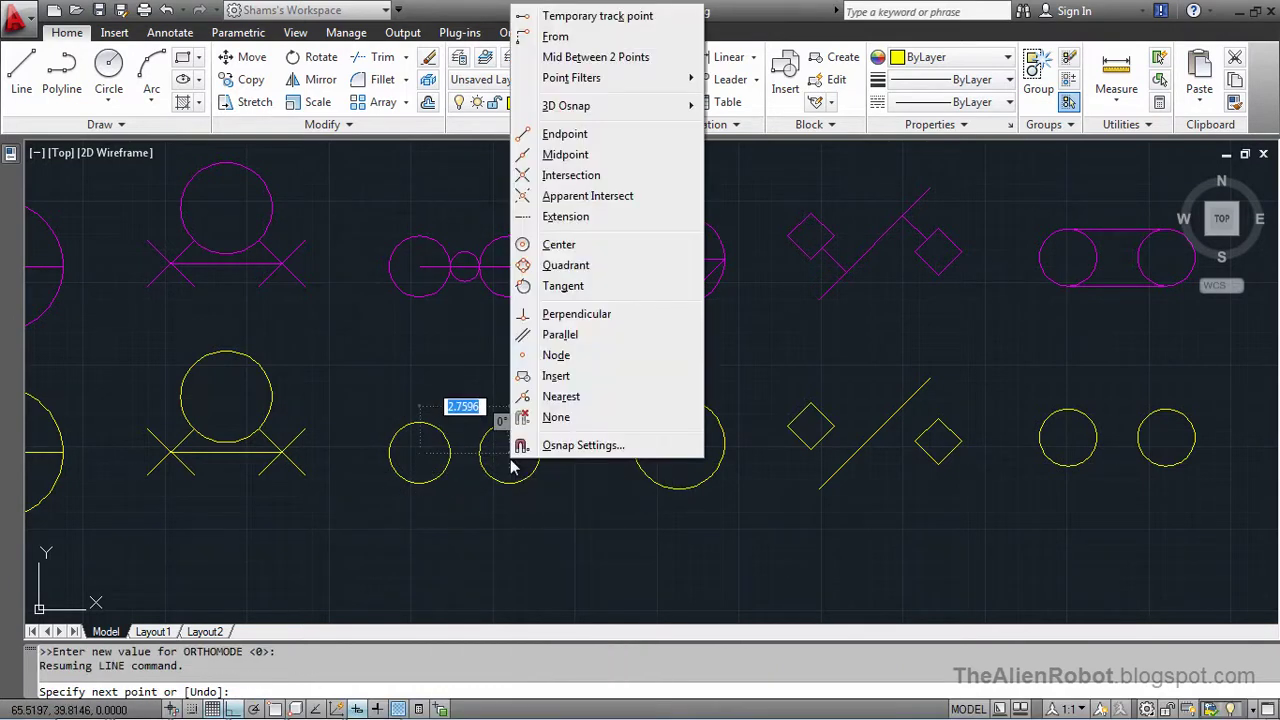
left_click(556, 246)
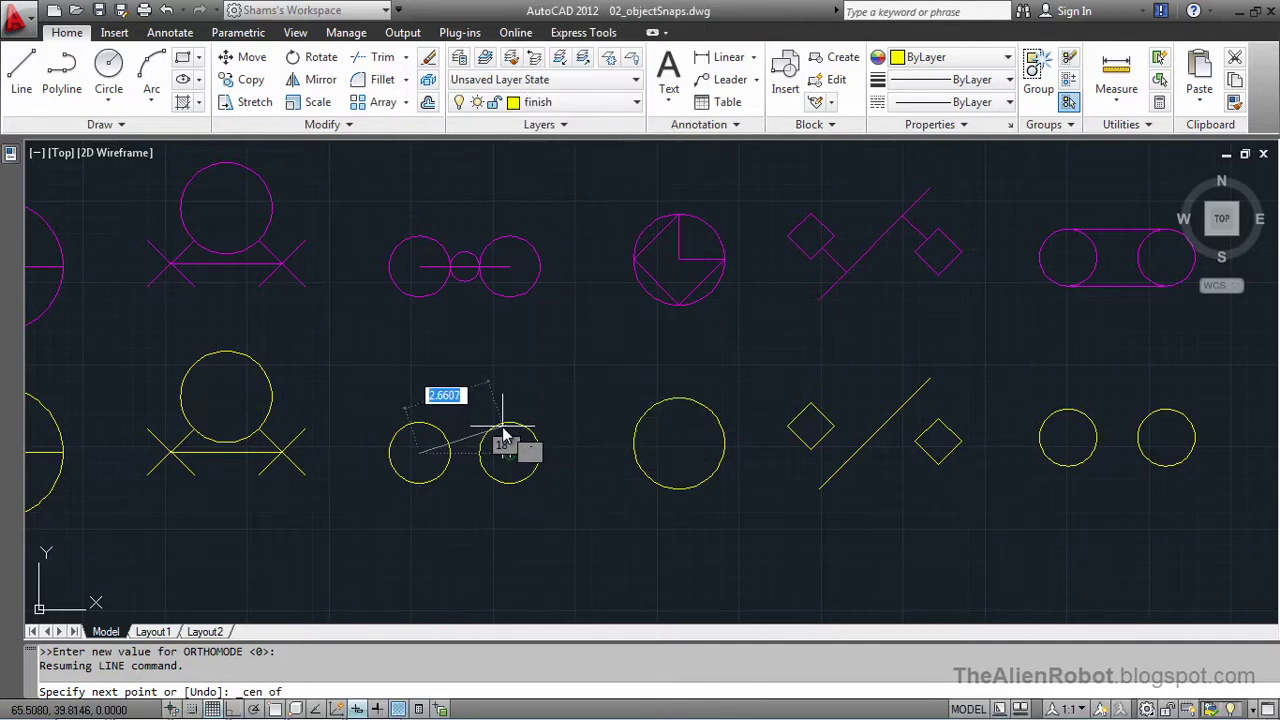
left_click(508, 436)
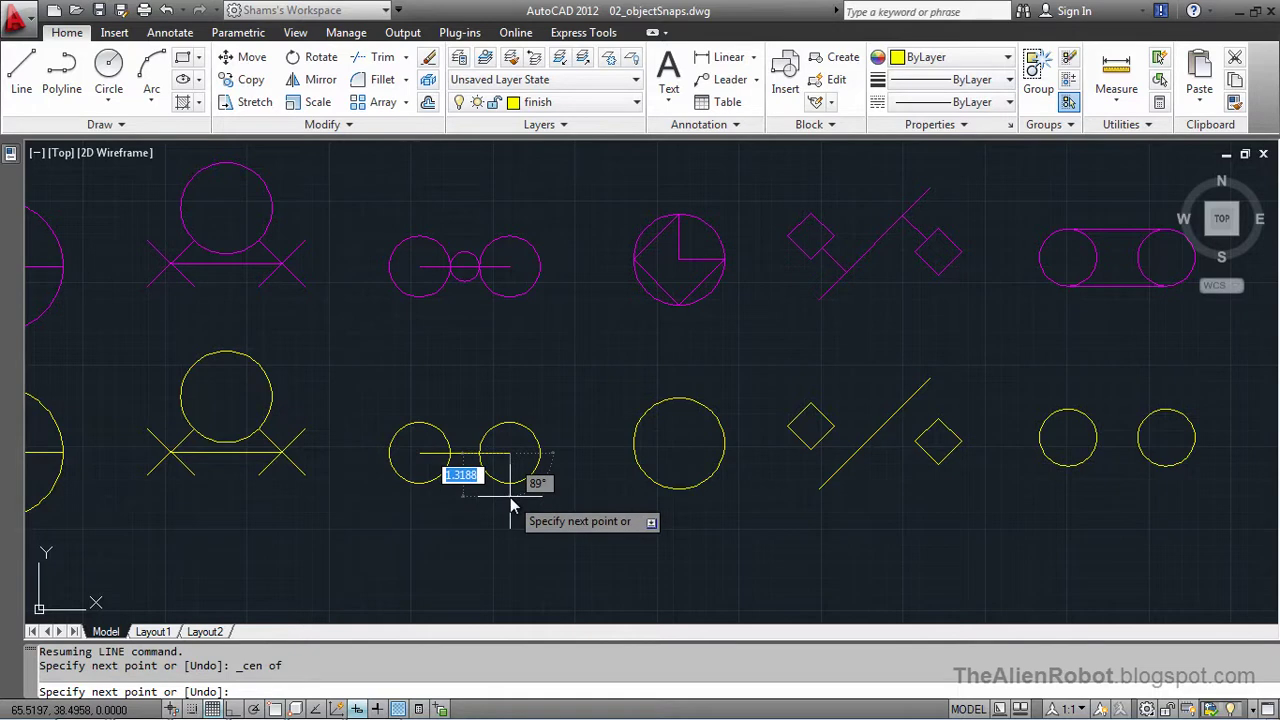
key("Escape")
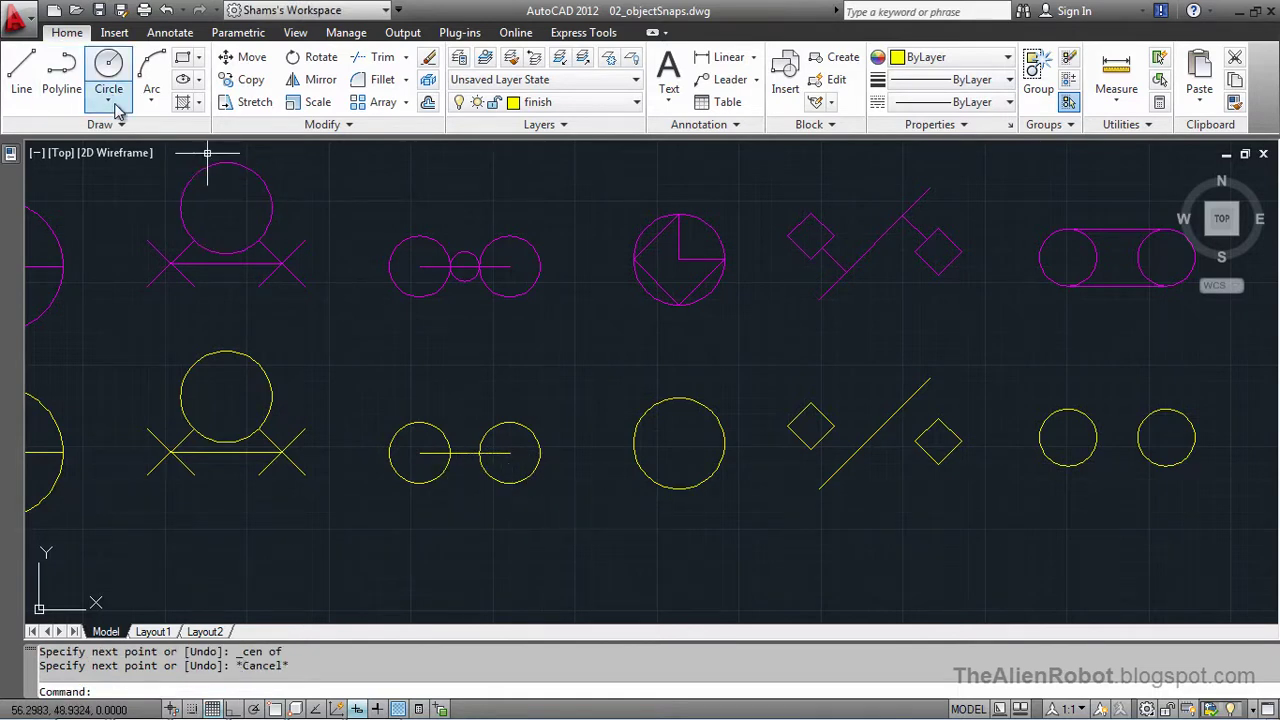
Draw a small circle centred on the midpoint of the line joining the two yellow circles, with its radius reaching their inner edges.
left_click(110, 70)
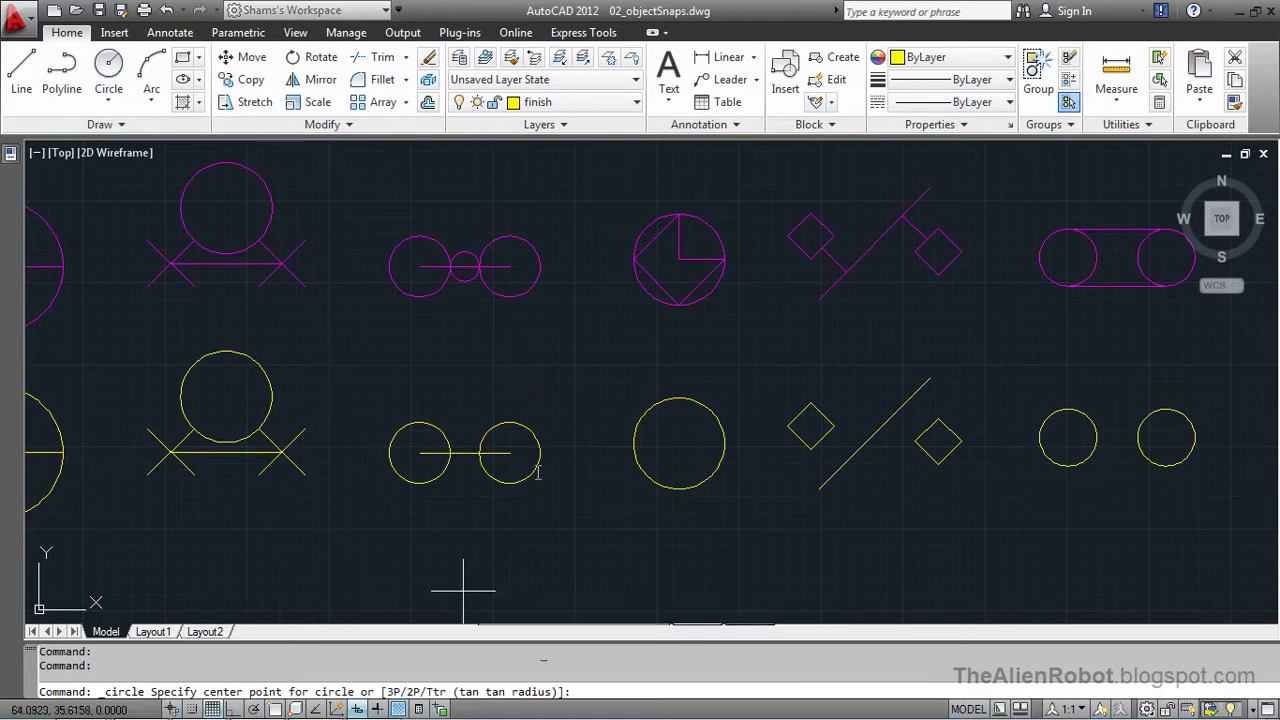
right_click(462, 438, "shift")
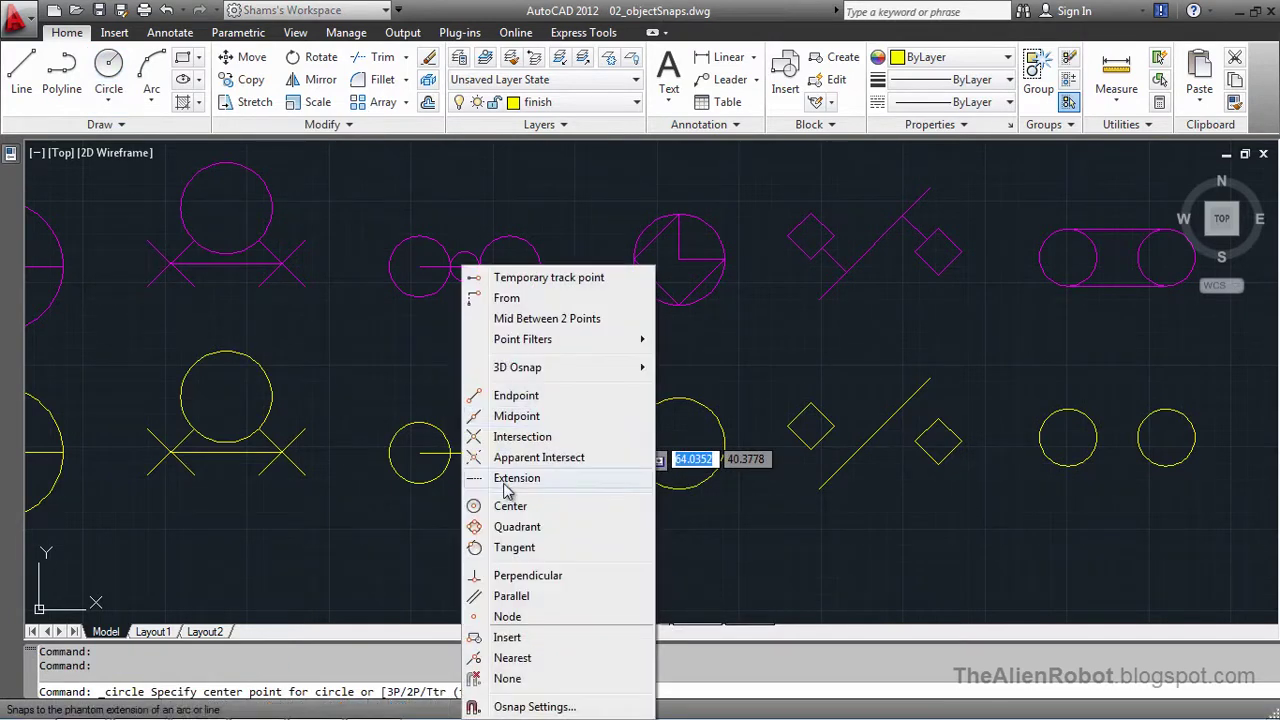
left_click(522, 416)
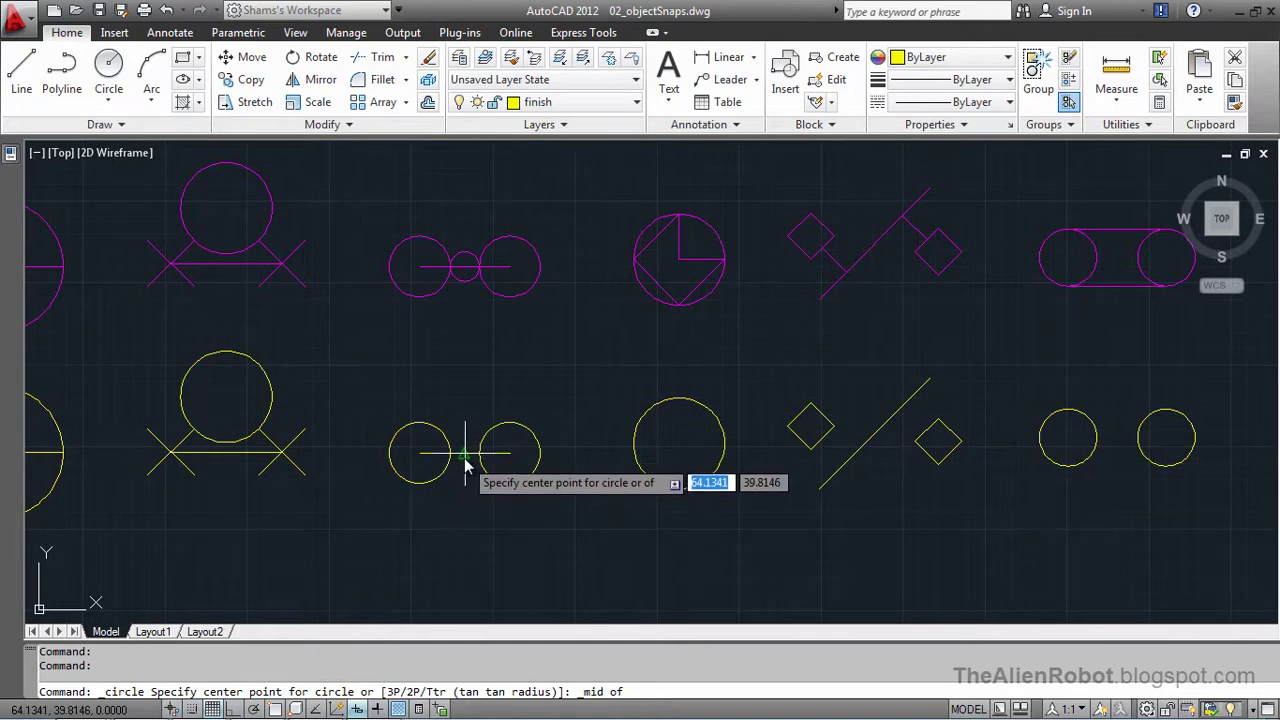
left_click(465, 458)
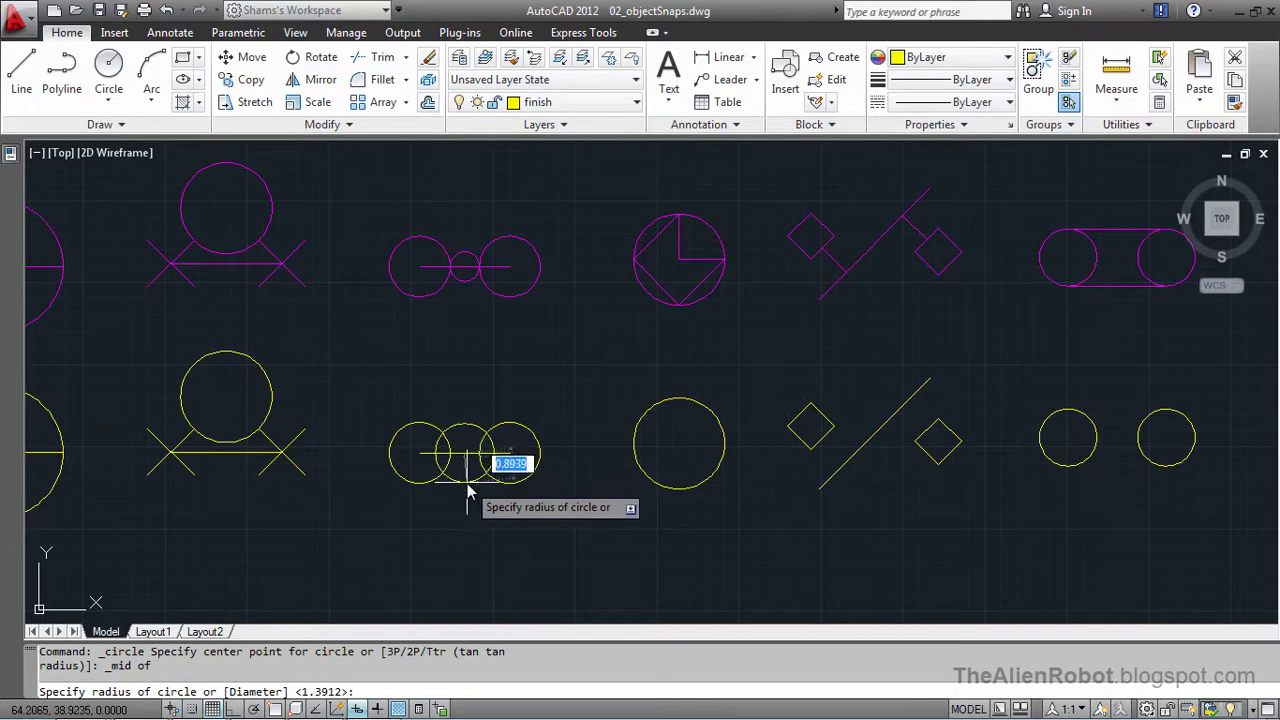
right_click(467, 490, "shift")
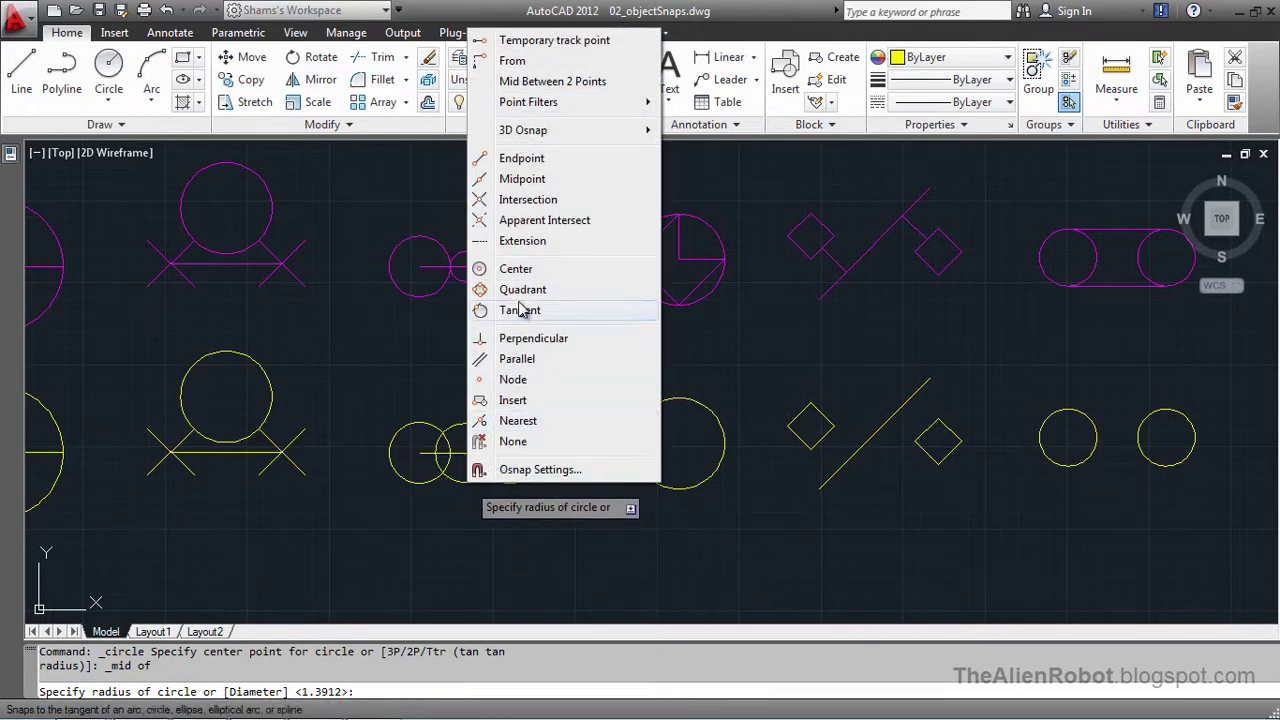
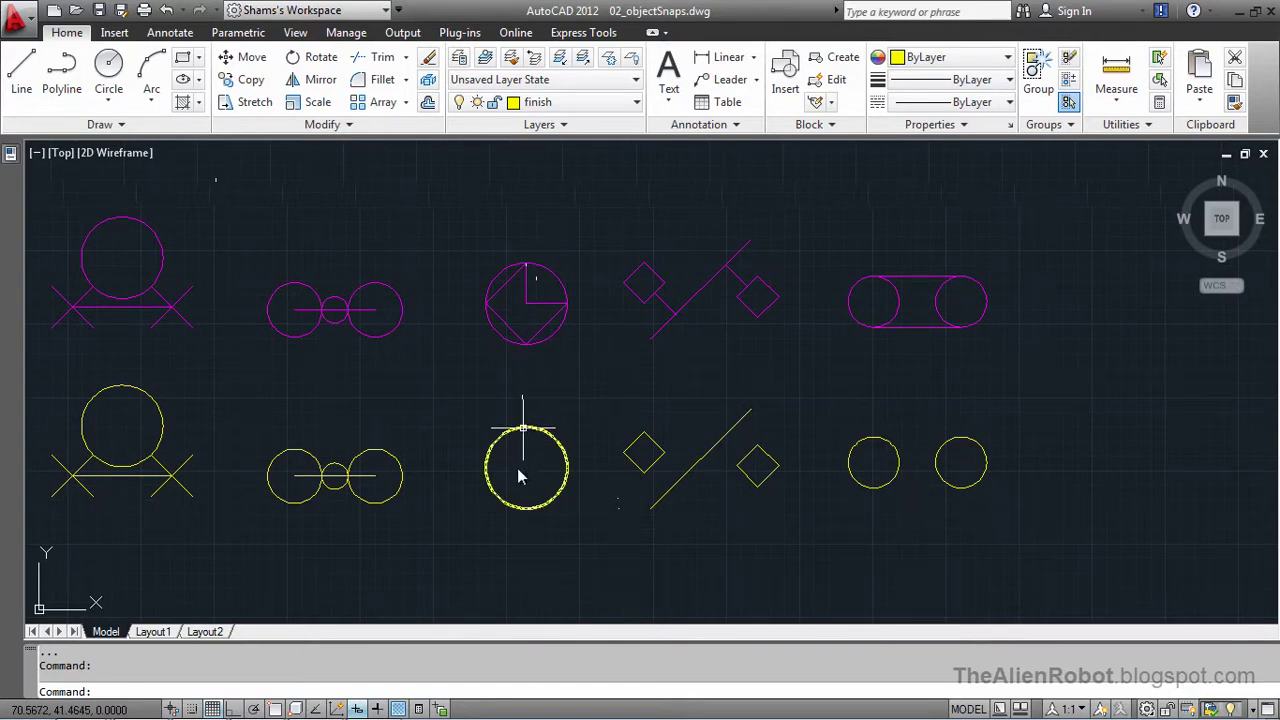
Select the single large yellow circle to examine its centre and quadrant grips, and clear the selection.
key("Return")
key("Escape")
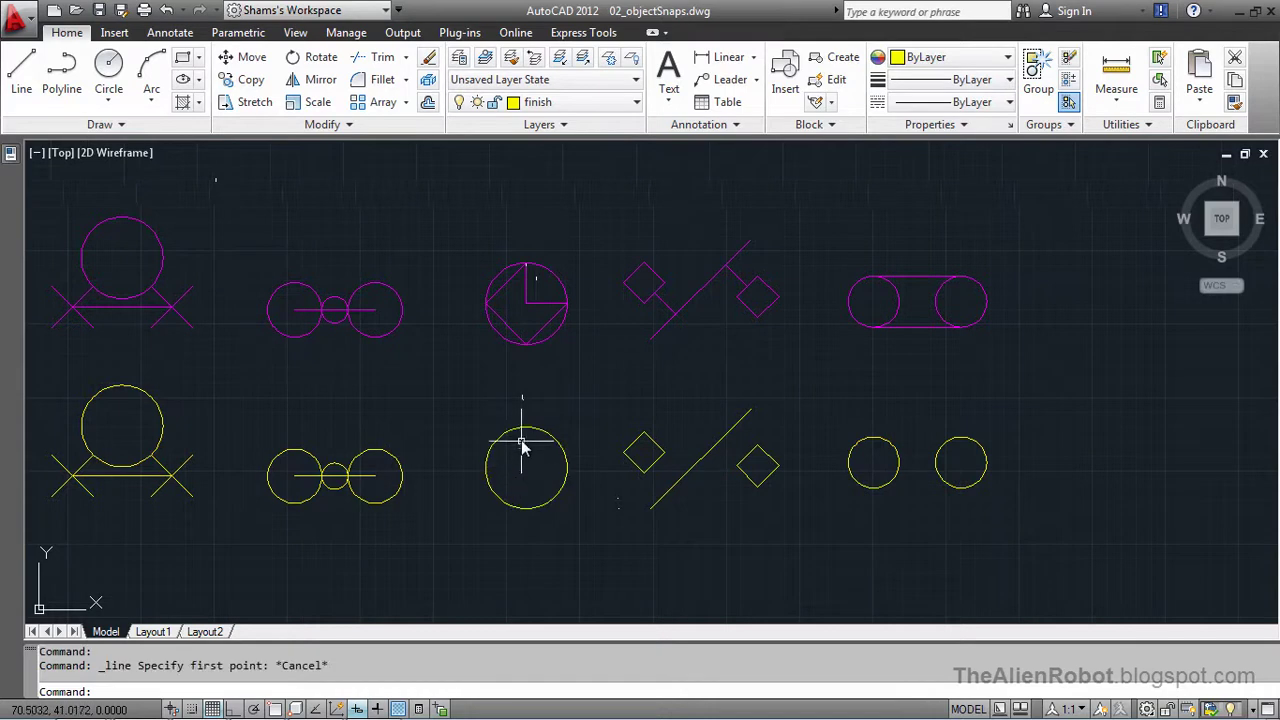
left_click(521, 432)
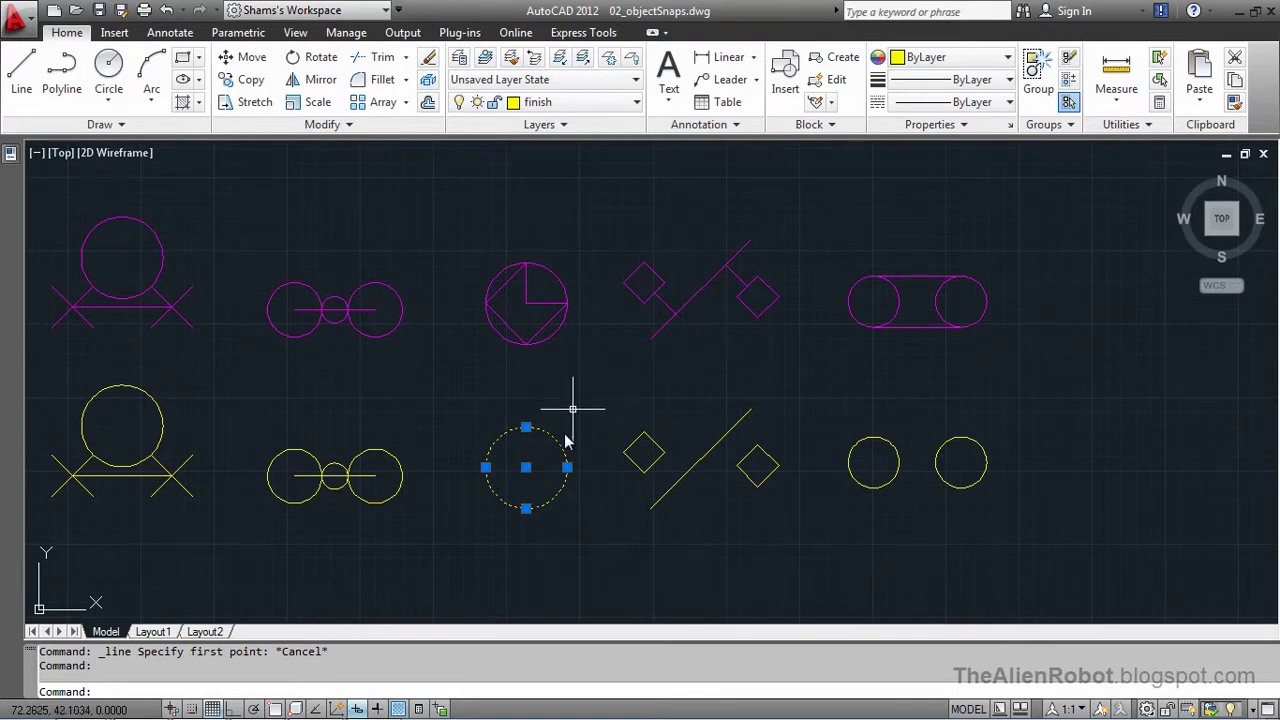
key("Escape")
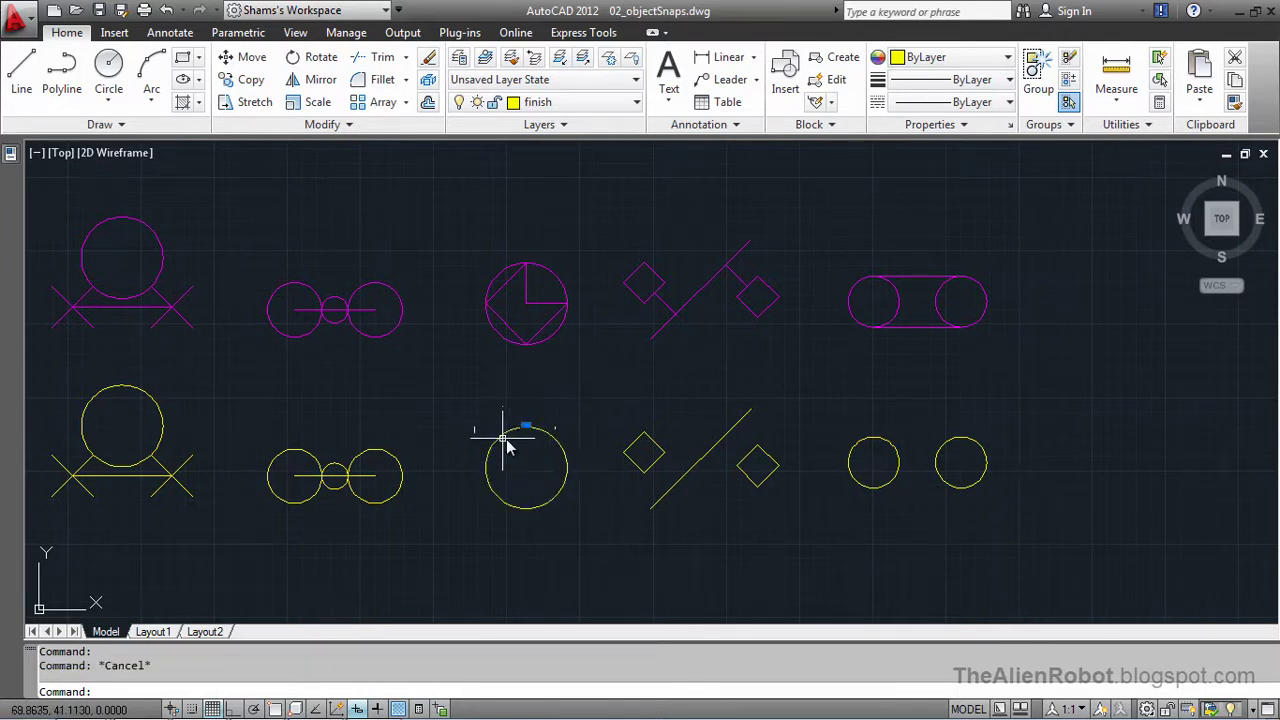
Draw a line from the top quadrant to the left quadrant of the single large yellow circle, using Quadrant snaps.
left_click(22, 70)
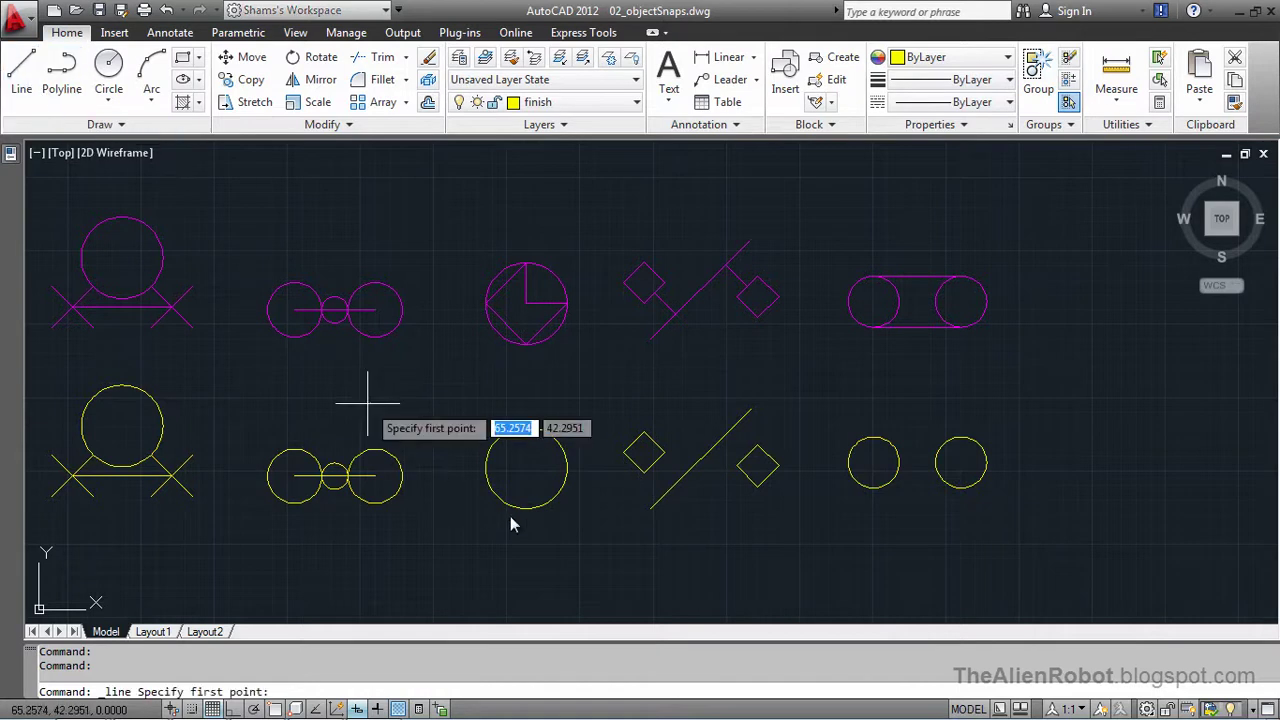
right_click(526, 400, "shift")
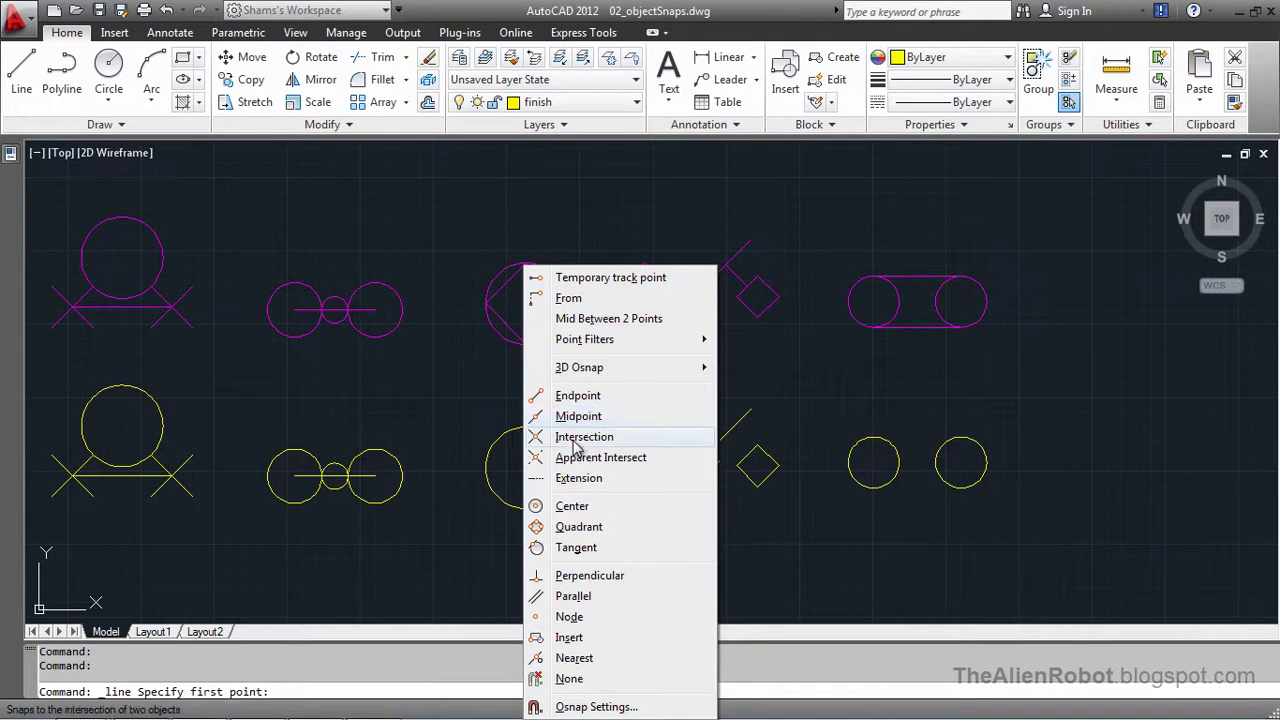
left_click(579, 527)
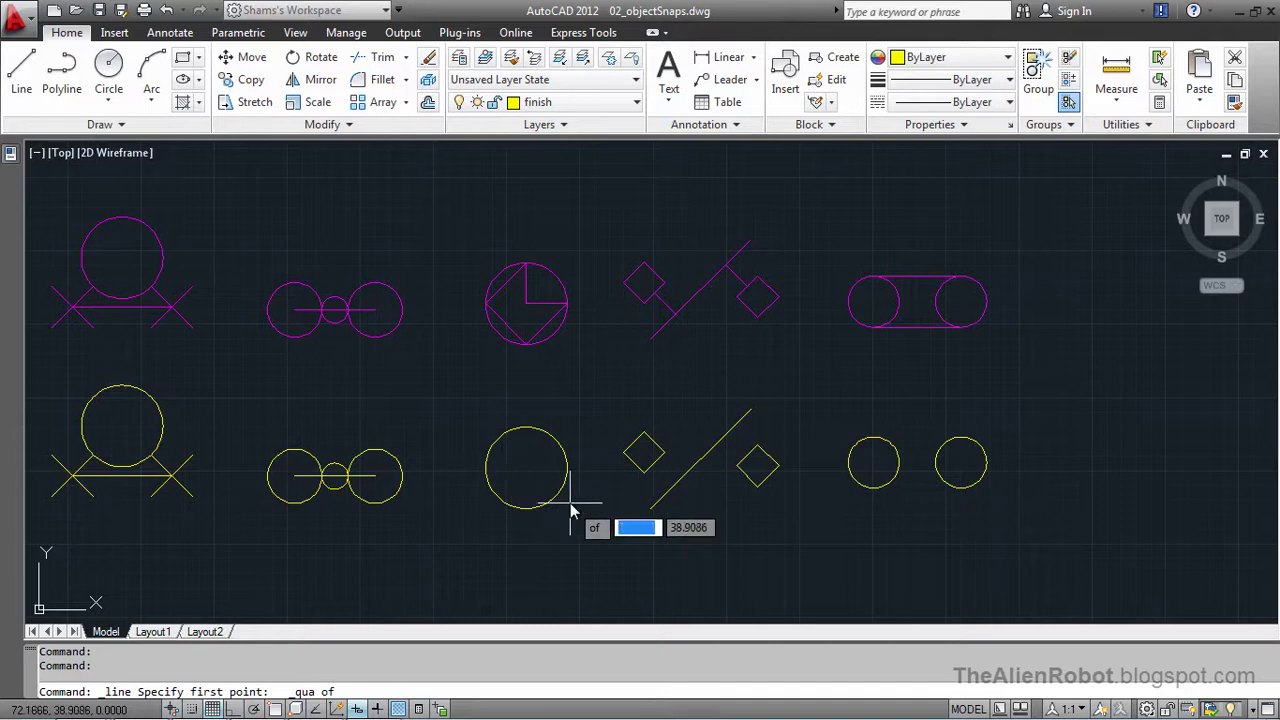
left_click(526, 428)
right_click(511, 463, "shift")
left_click(590, 263)
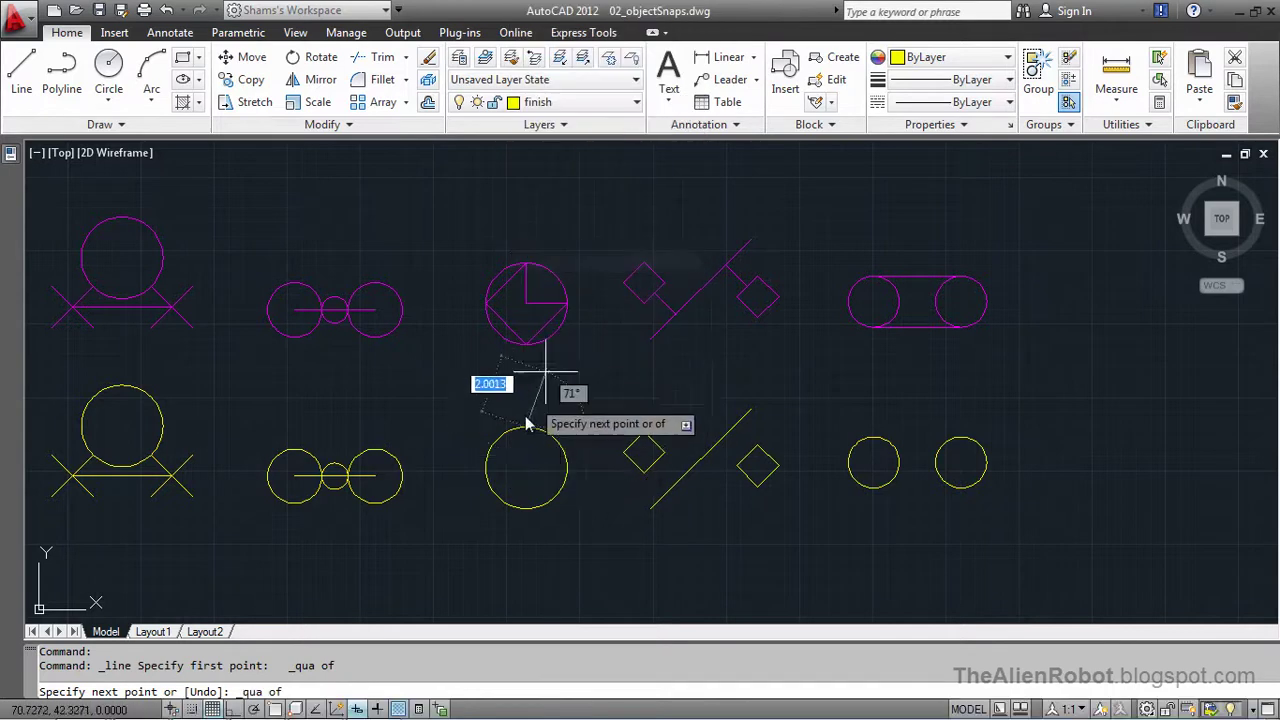
left_click(490, 474)
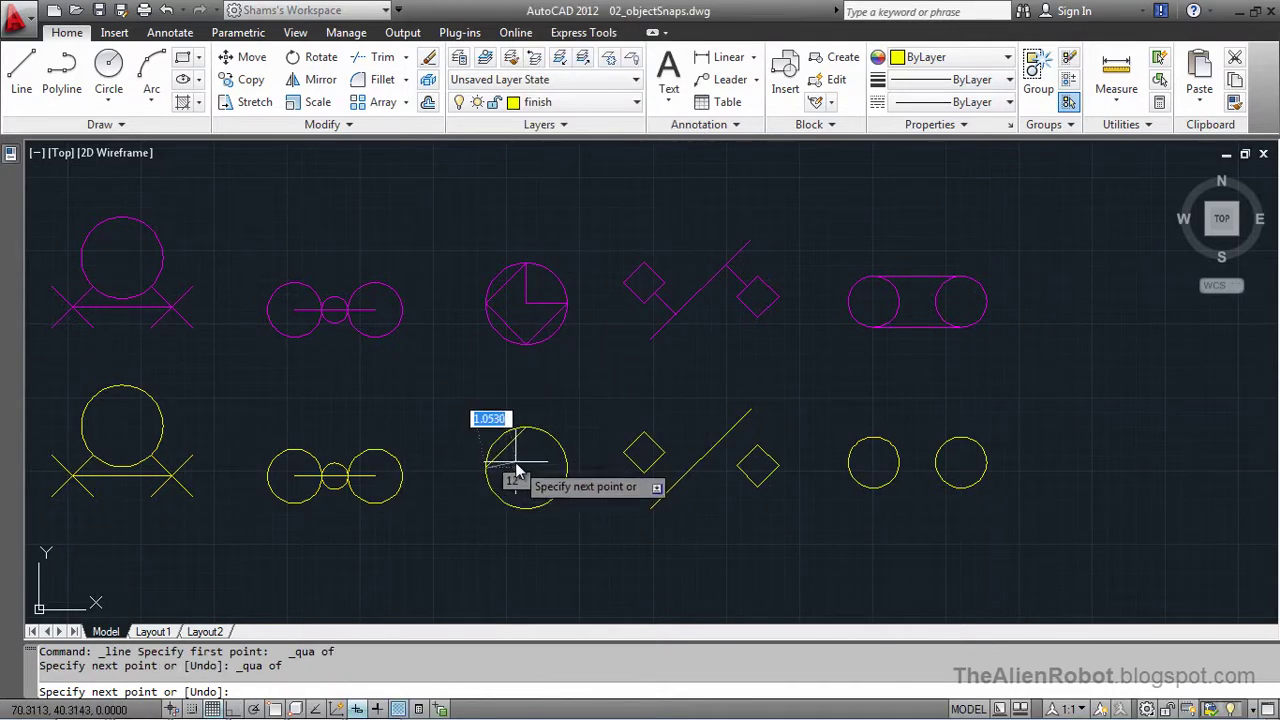
Continue the line from the large yellow circle's left quadrant to its bottom quadrant and on to its right quadrant, using Quadrant snaps.
right_click(518, 466, "shift")
left_click(572, 267)
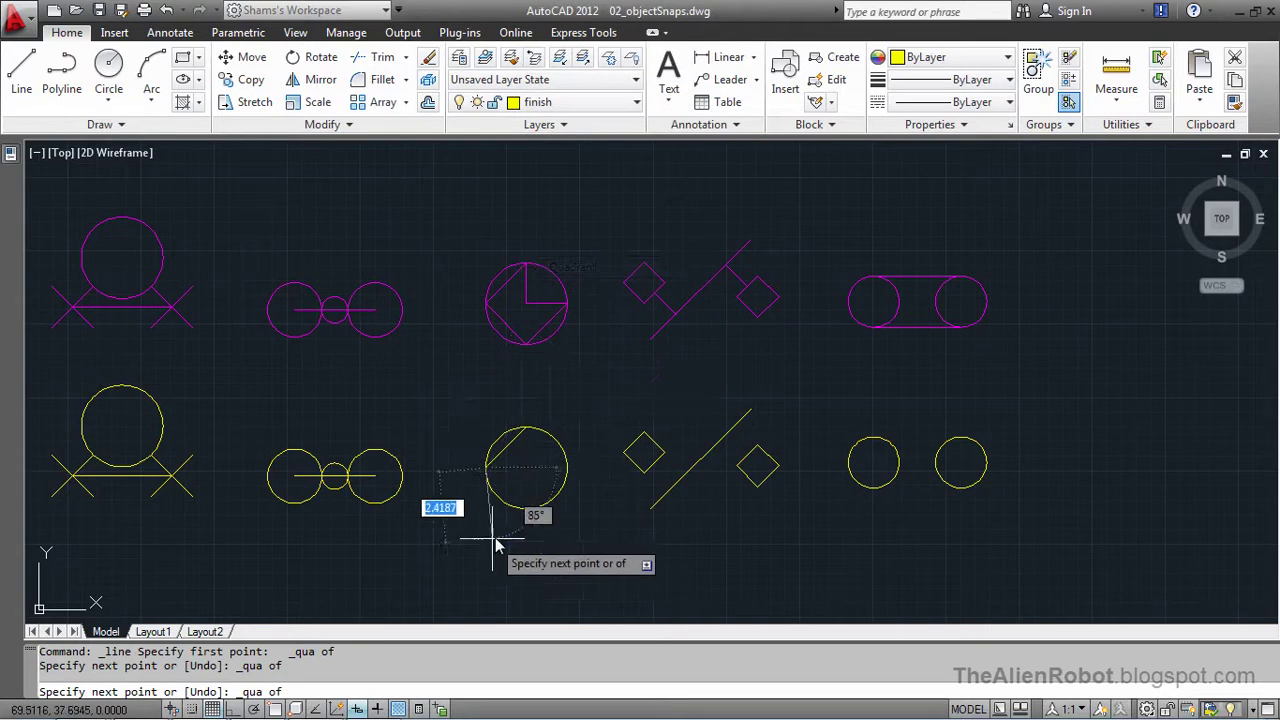
left_click(530, 509)
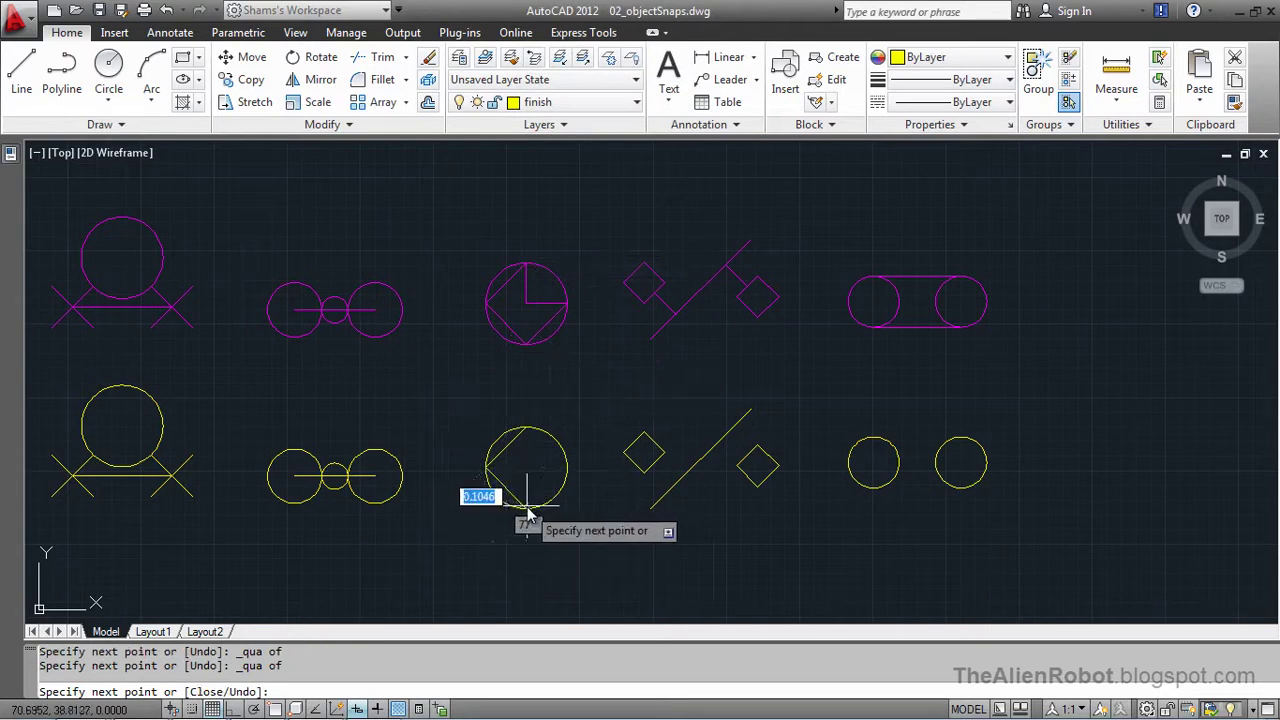
right_click(568, 430, "shift")
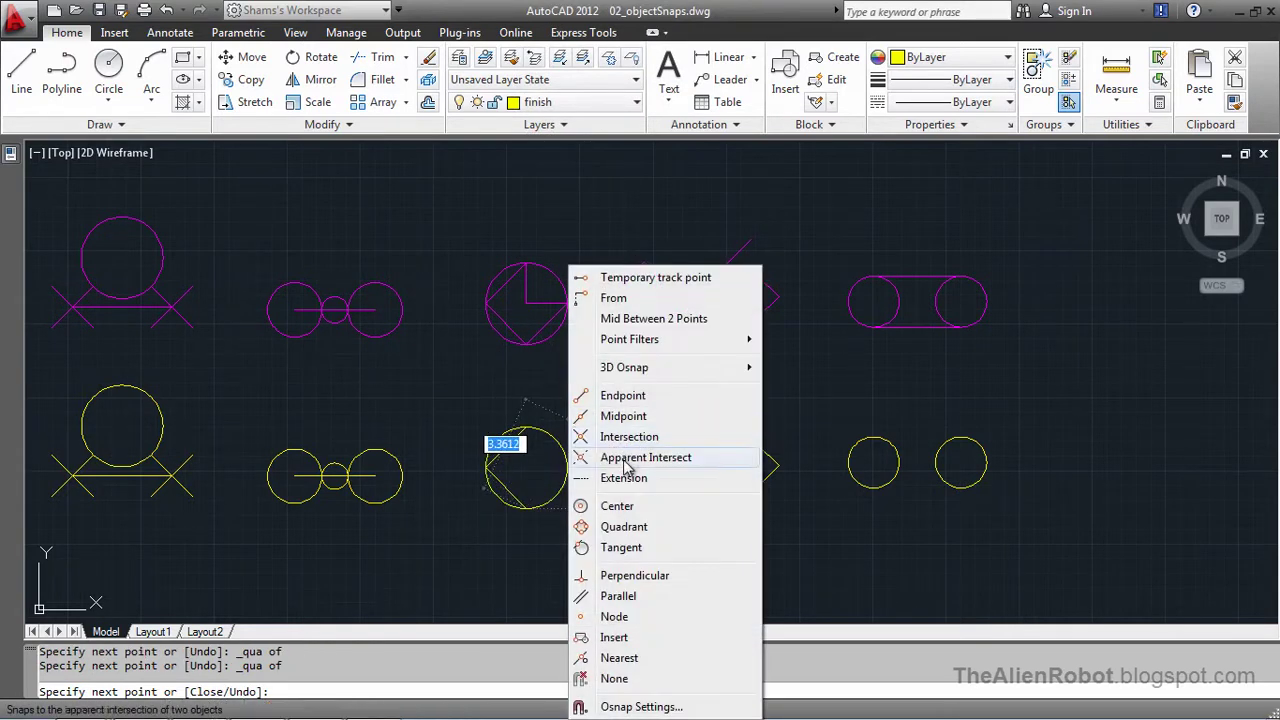
left_click(605, 527)
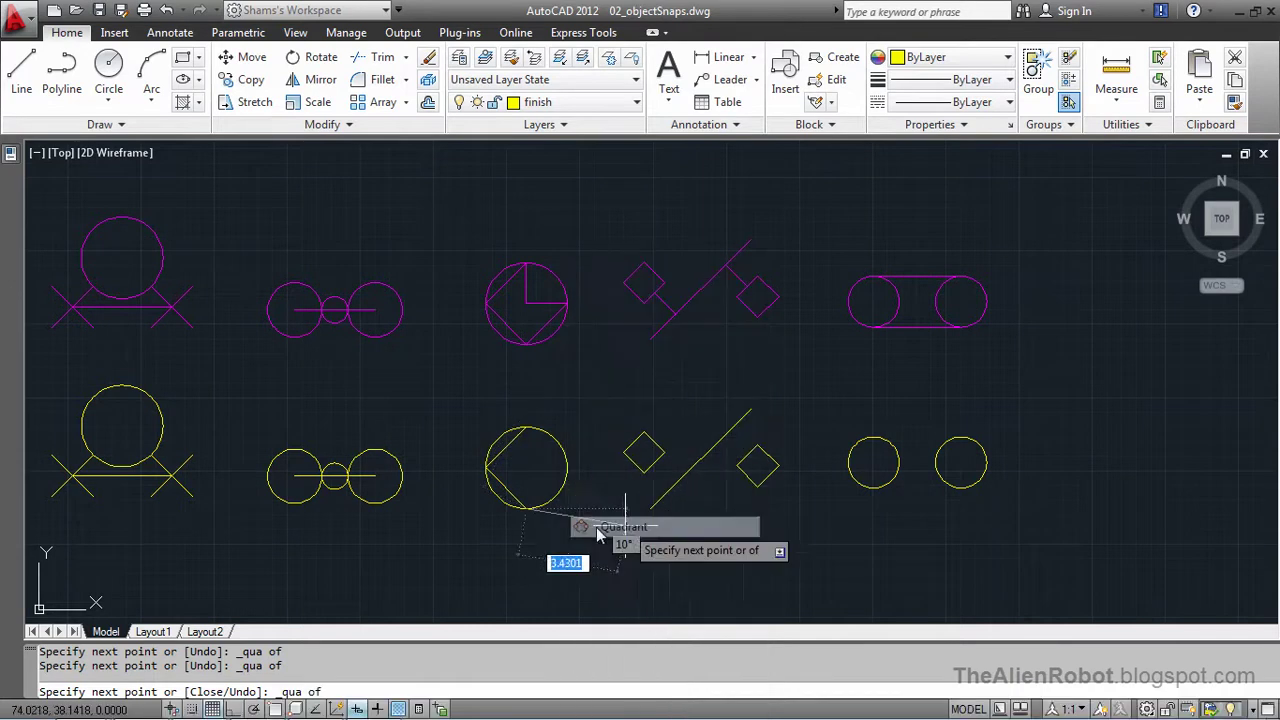
left_click(567, 467)
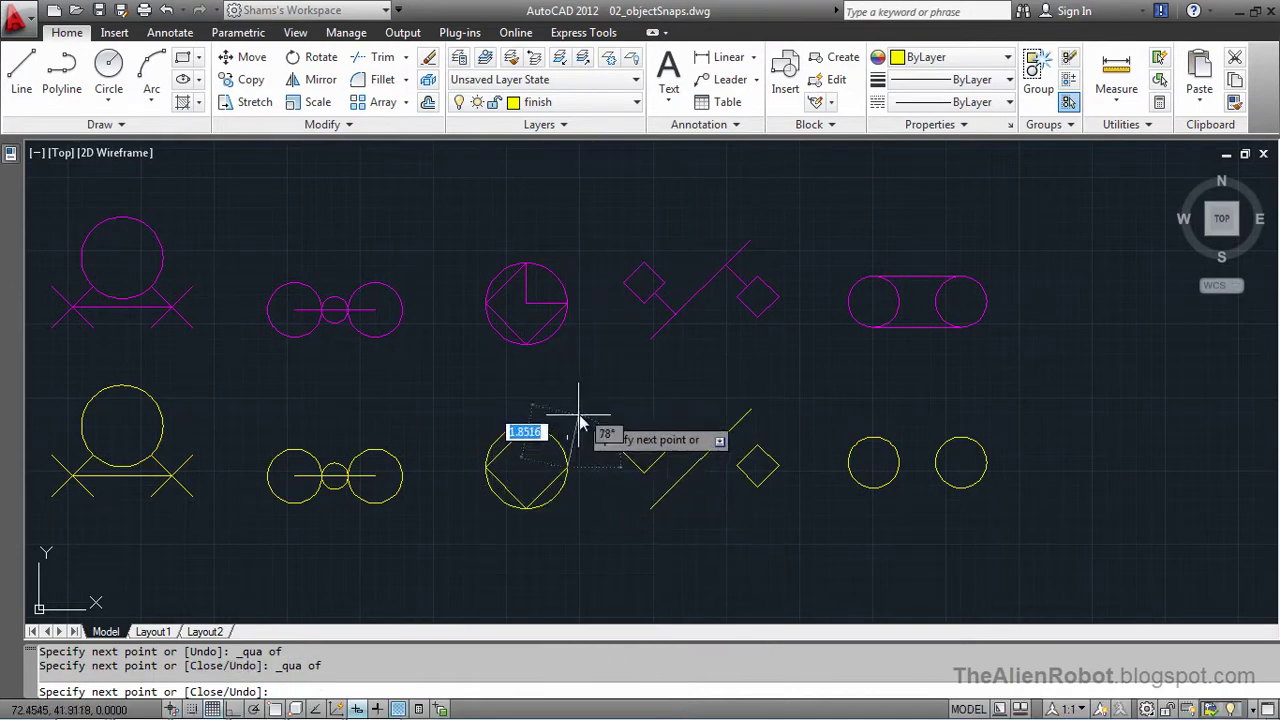
Extend the line from the right quadrant to the large yellow circle's centre with a Center snap, and close it back to the top quadrant.
right_click(588, 422, "shift")
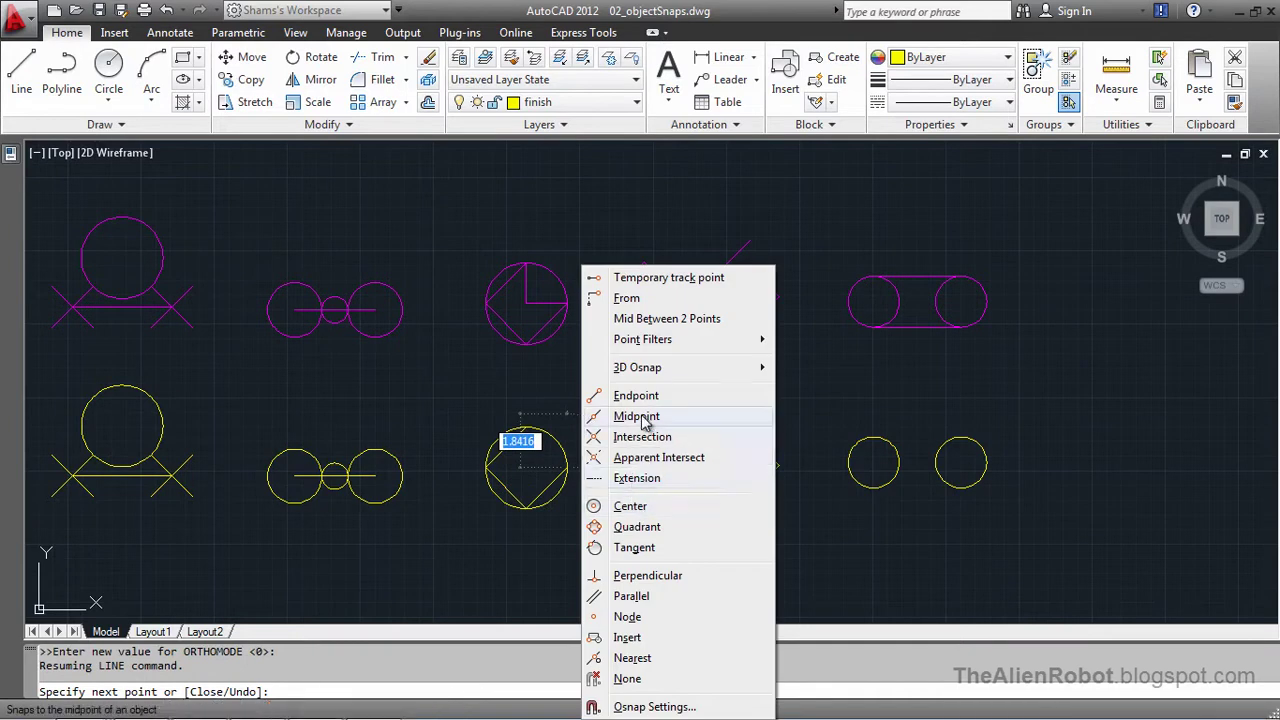
left_click(630, 506)
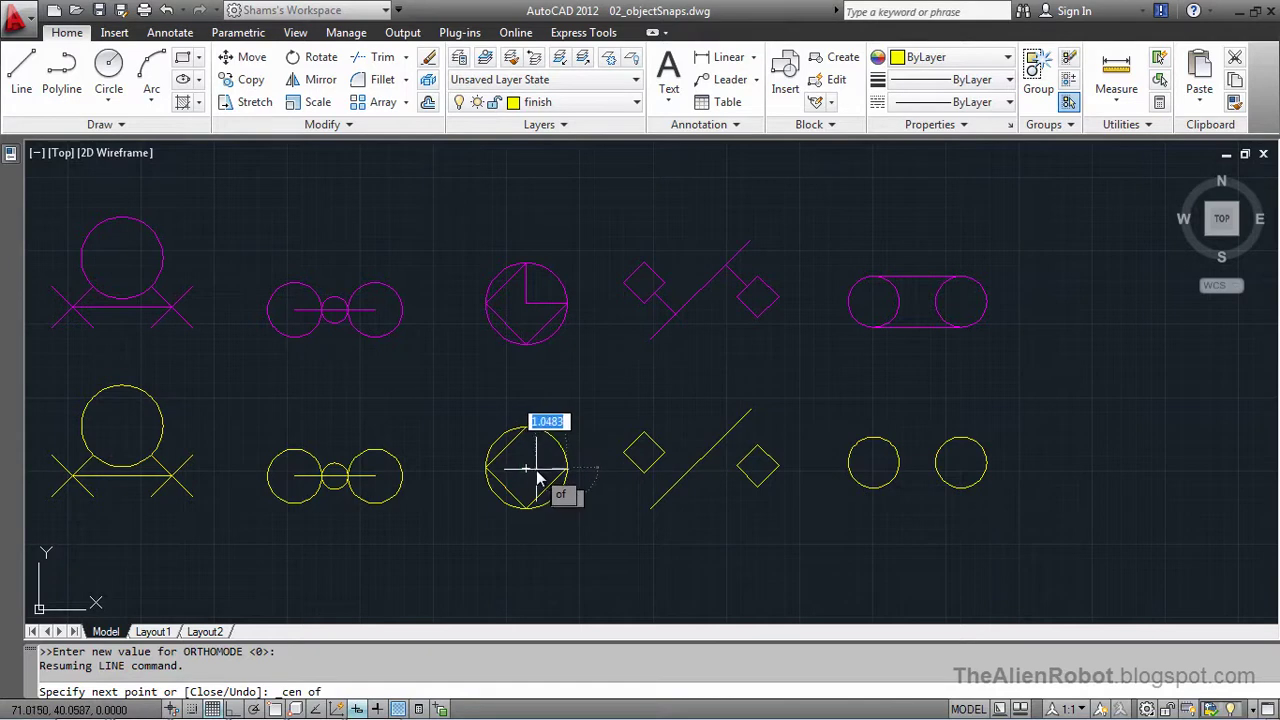
left_click(537, 480)
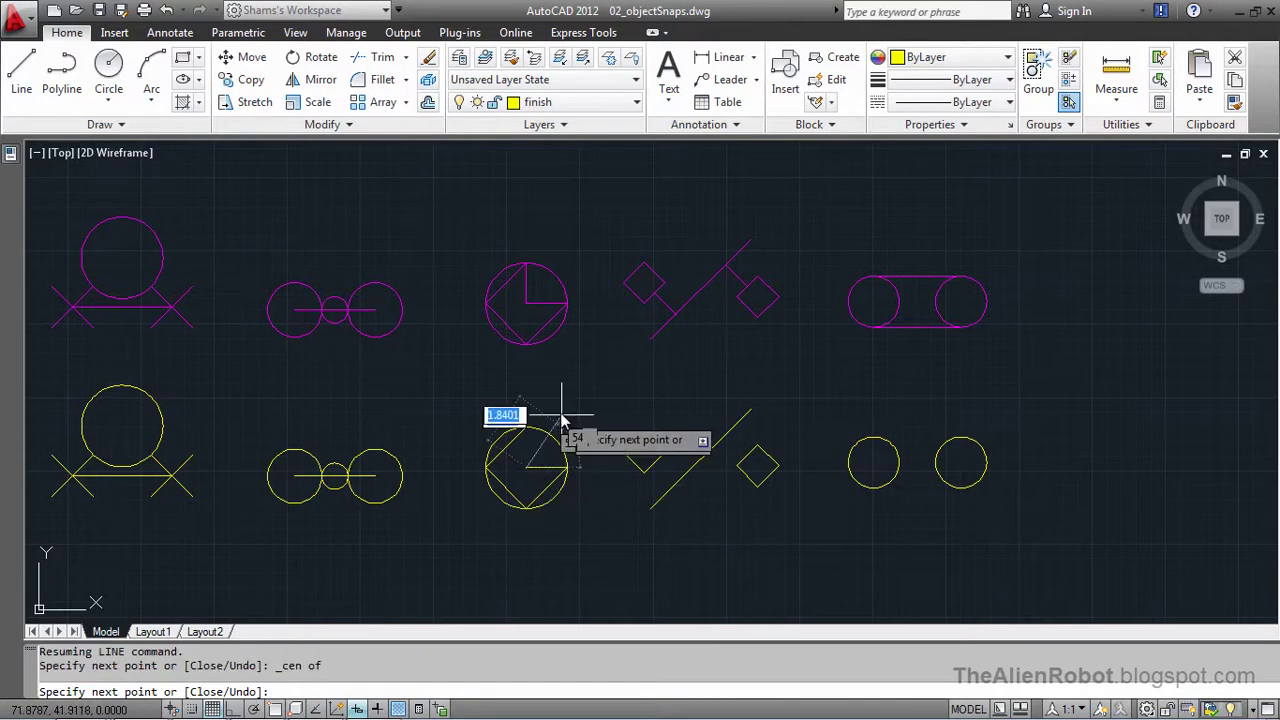
right_click(537, 458)
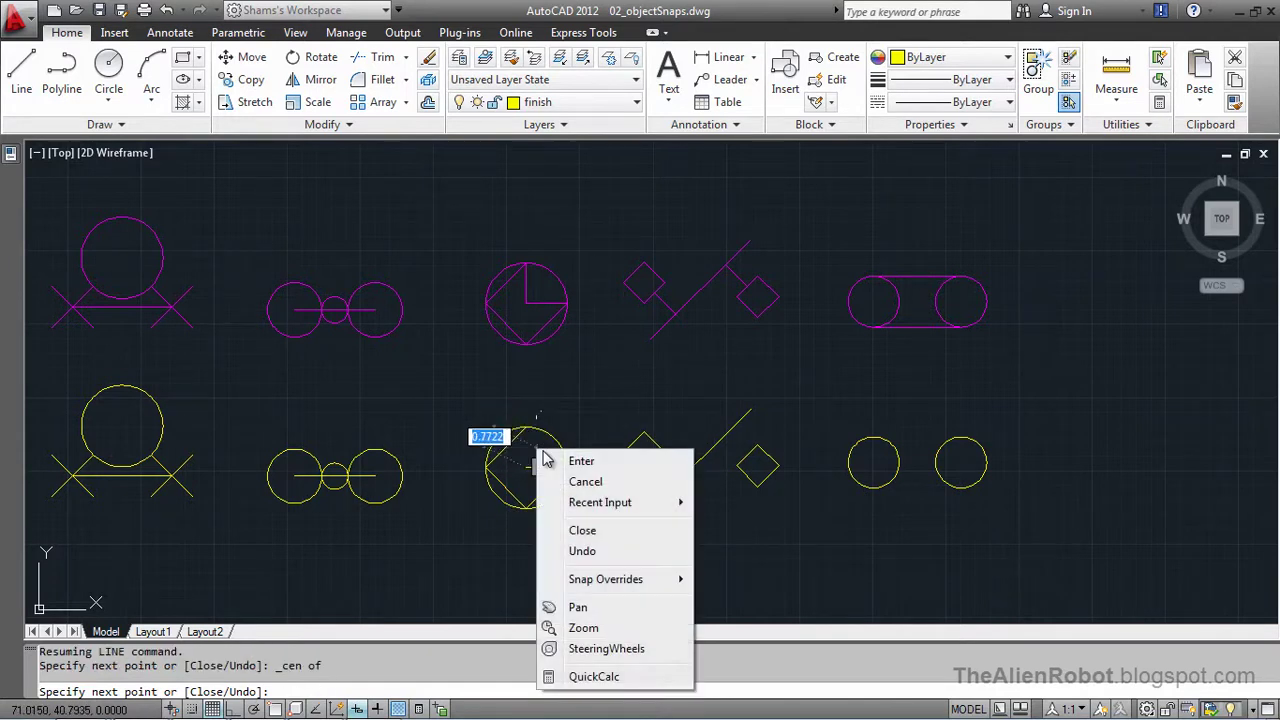
left_click(582, 531)
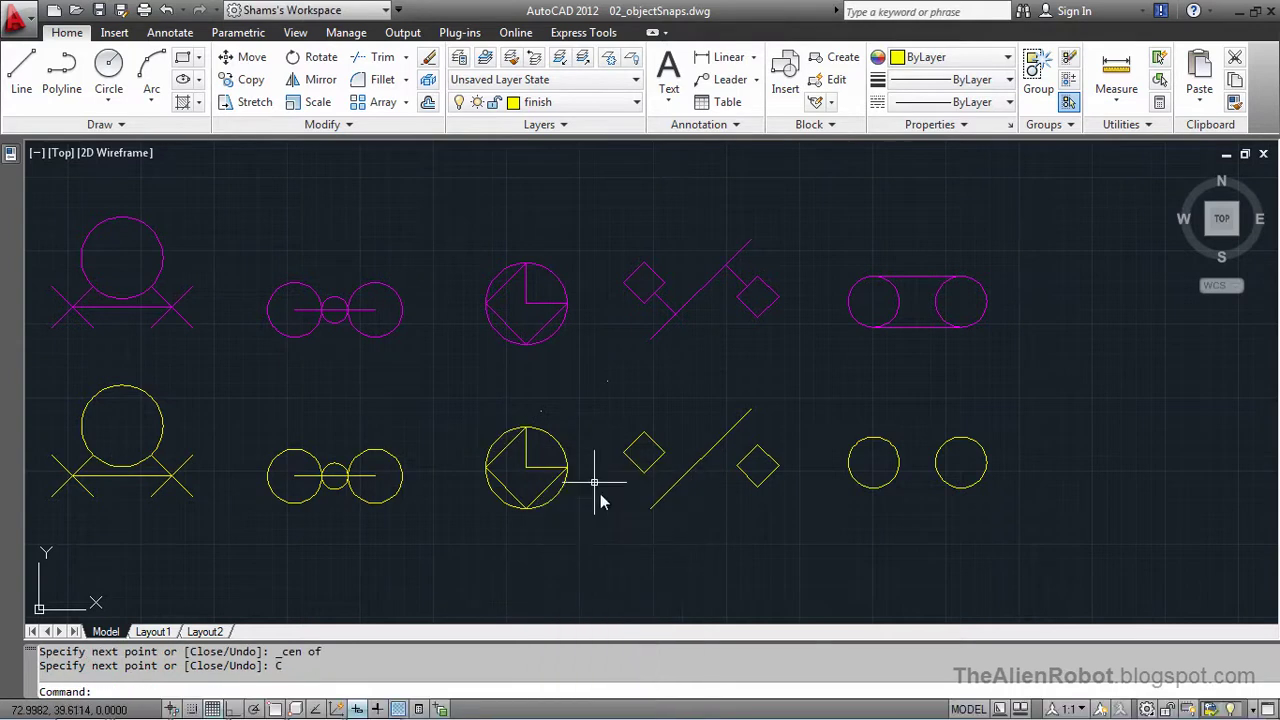
Draw a line from the midpoint of the left yellow diamond's lower-right side perpendicular to the yellow diagonal, using Midpoint and Perpendicular snaps.
mouse_move(805, 520)
middle_mouse_down()
mouse_move(560, 462)
mouse_move(657, 506)
mouse_move(650, 468)
middle_mouse_up()
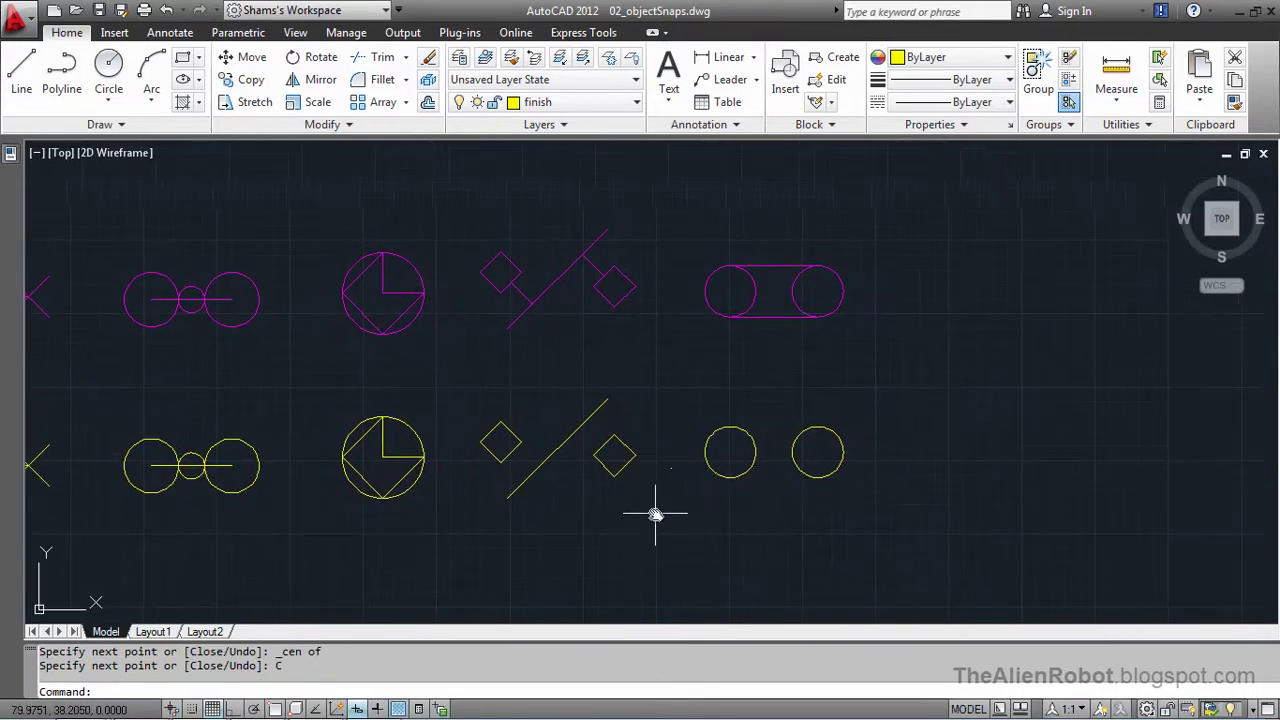
middle_click_drag(657, 514, 662, 517)
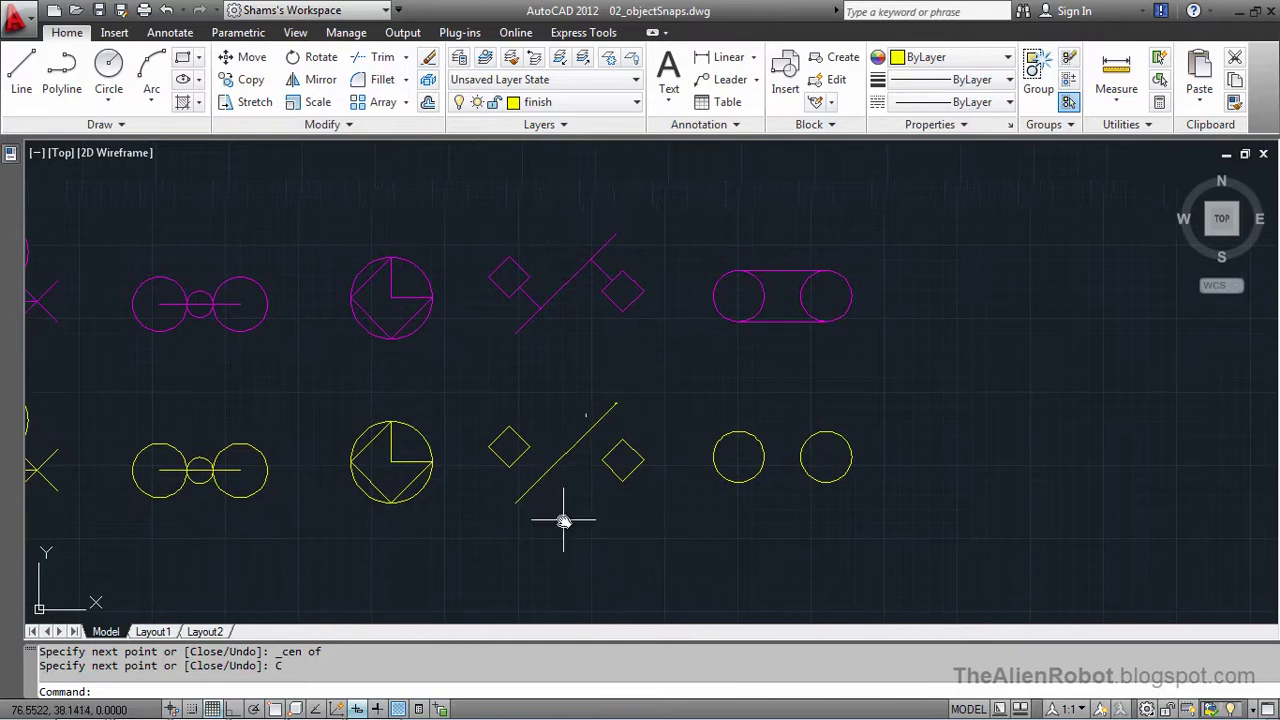
key("ctrl+z")
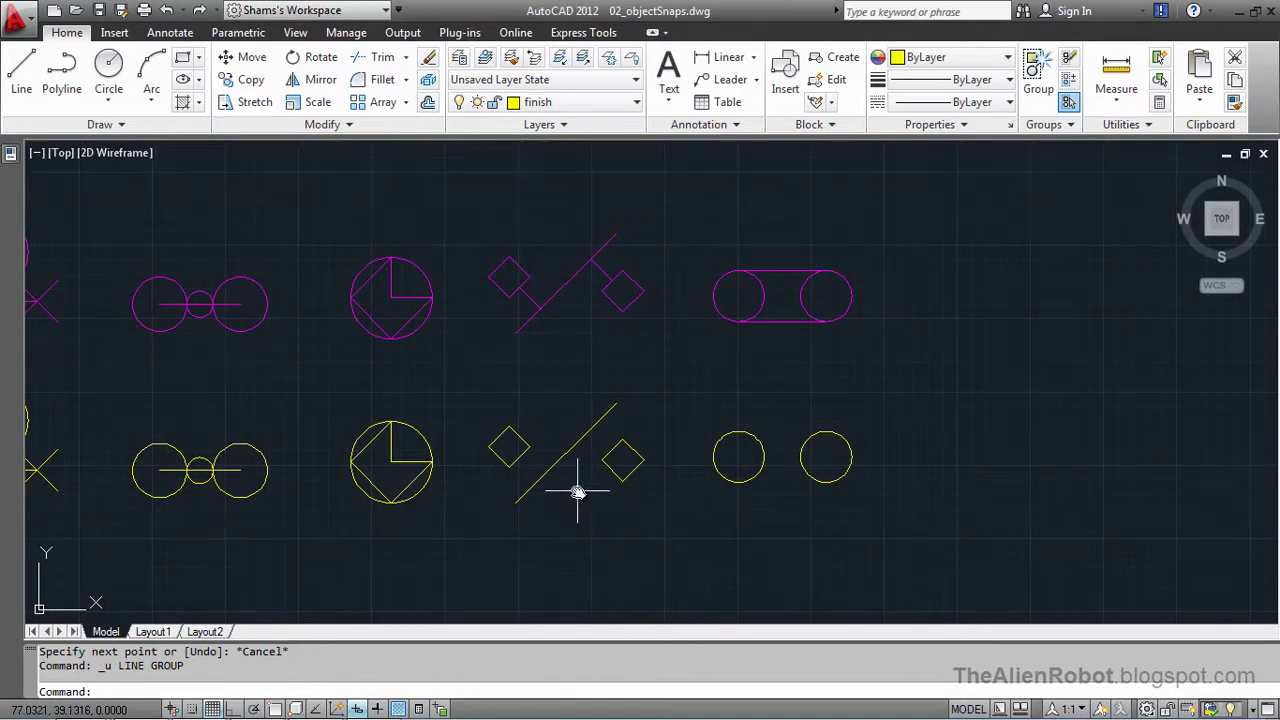
left_click(21, 75)
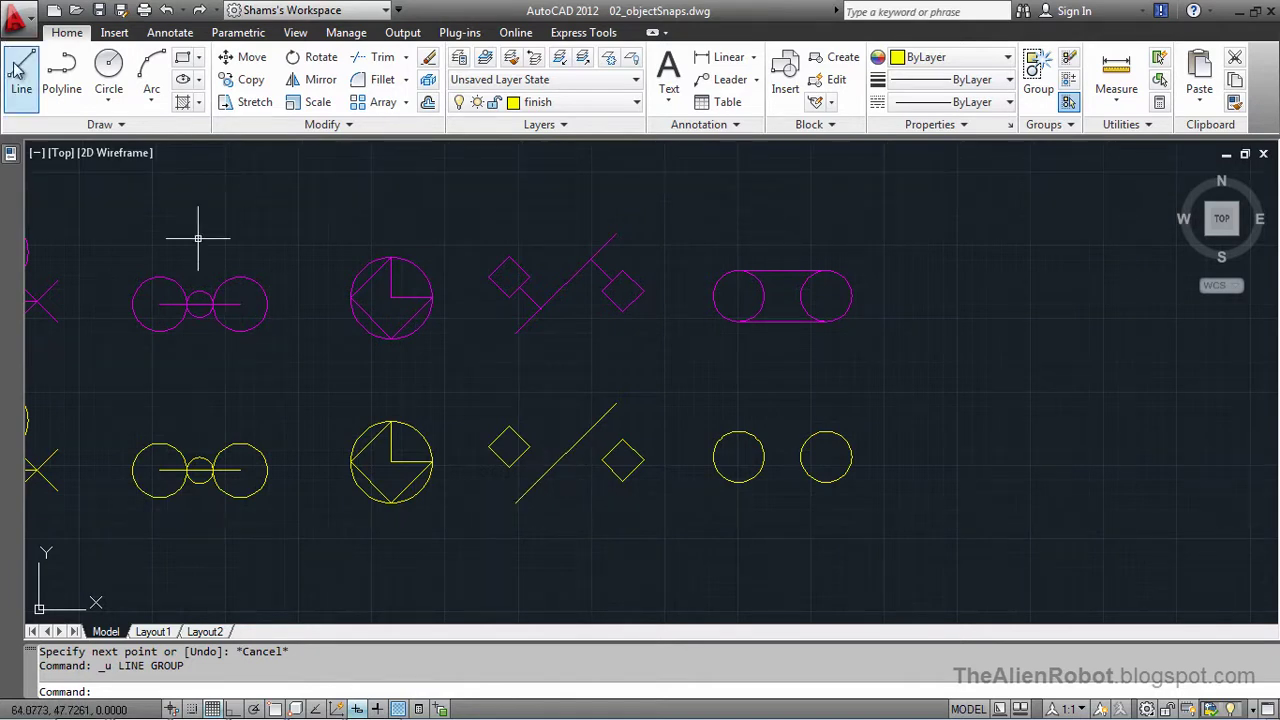
right_click(545, 455, "shift")
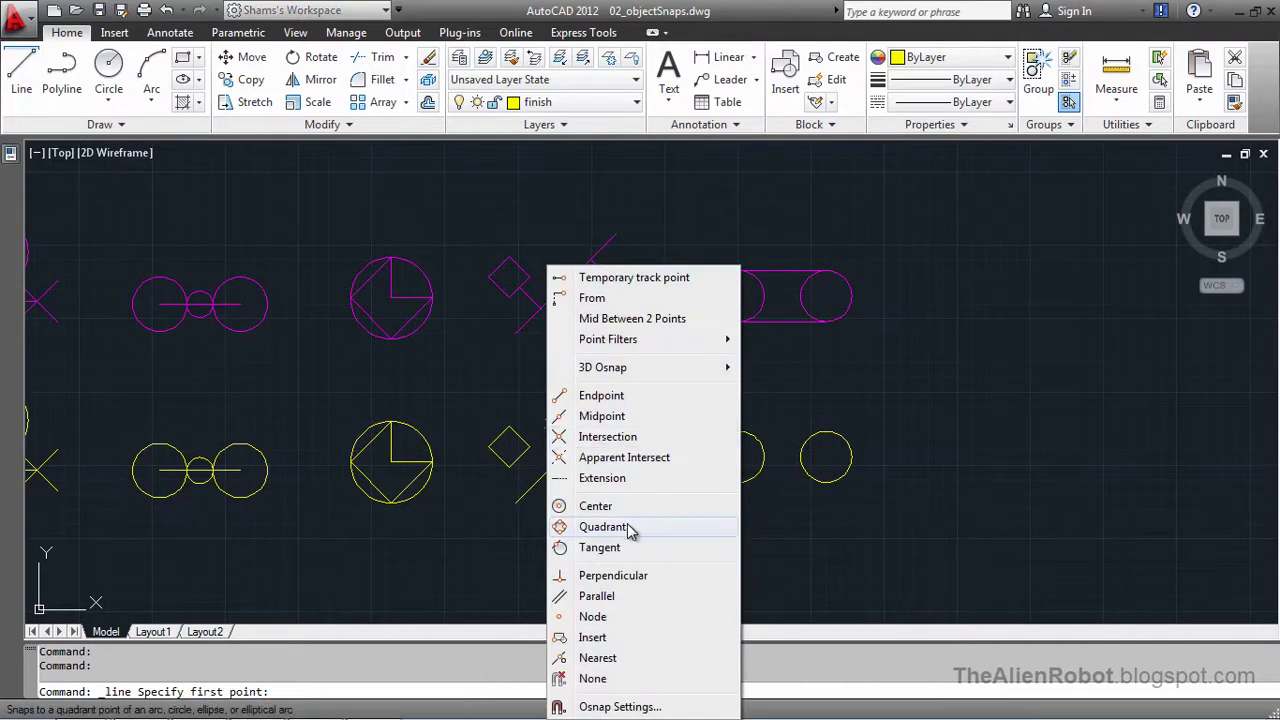
left_click(588, 416)
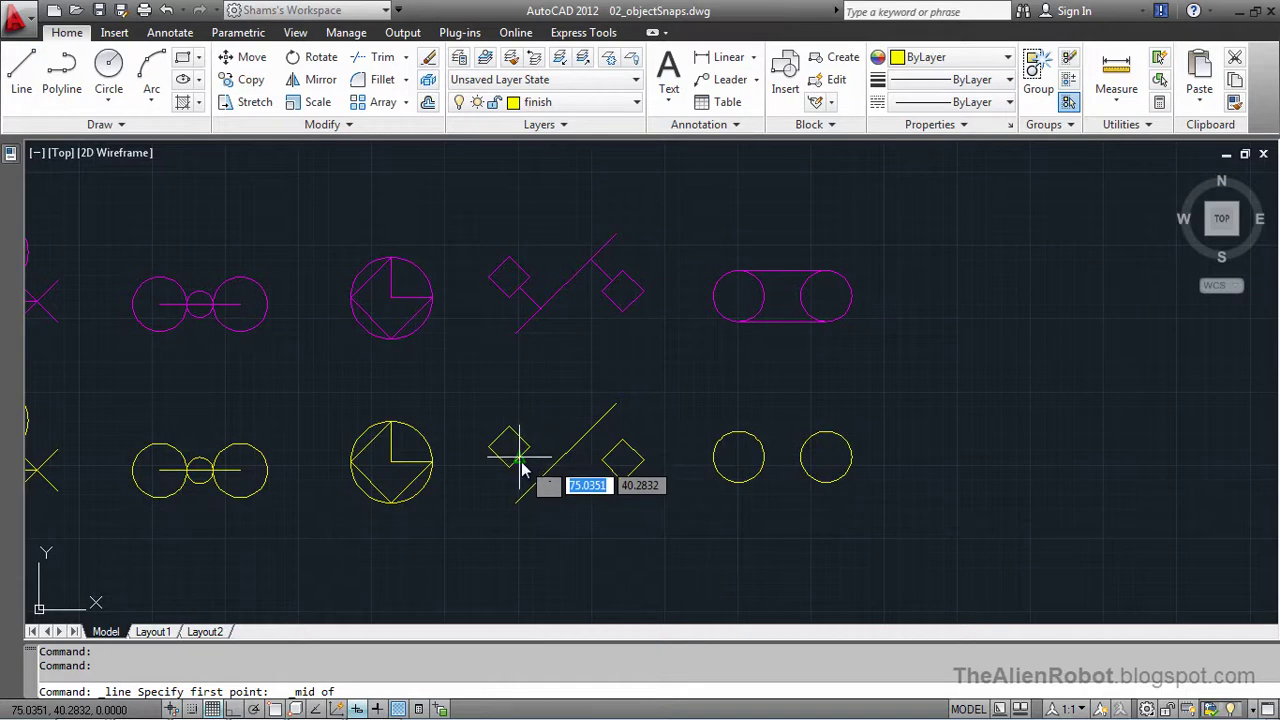
left_click(521, 470)
right_click(568, 488, "shift")
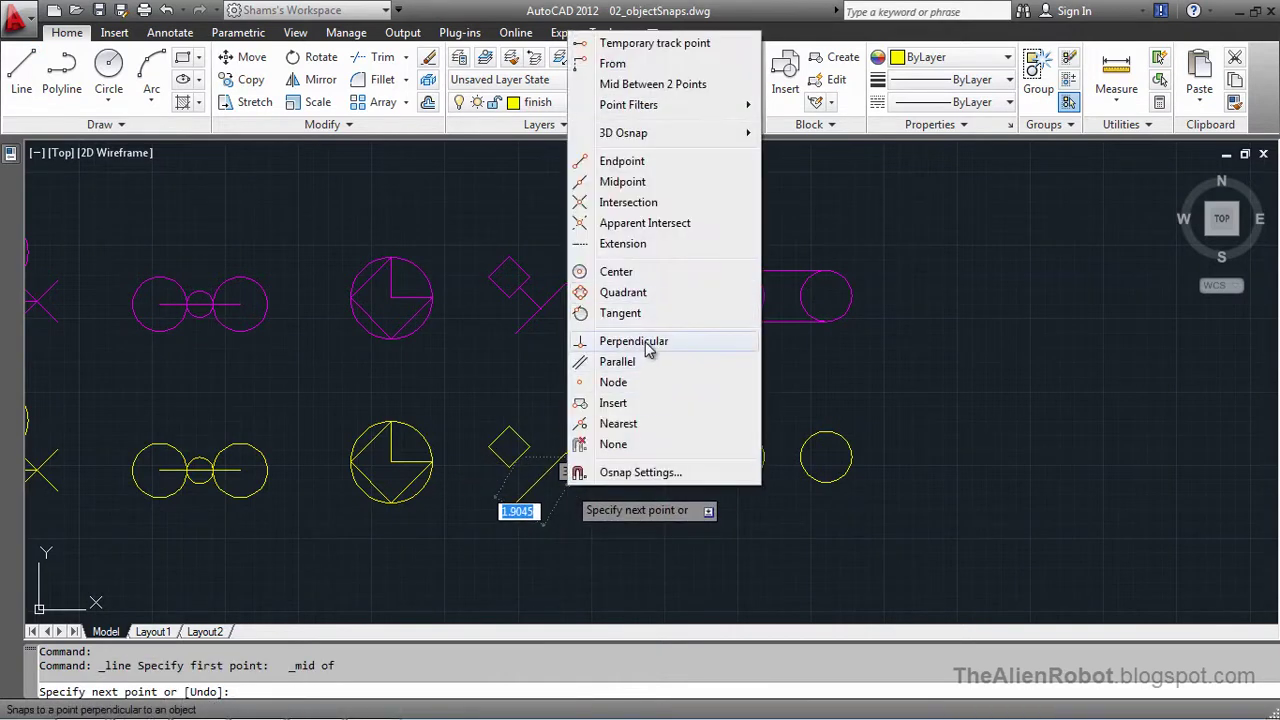
left_click(679, 345)
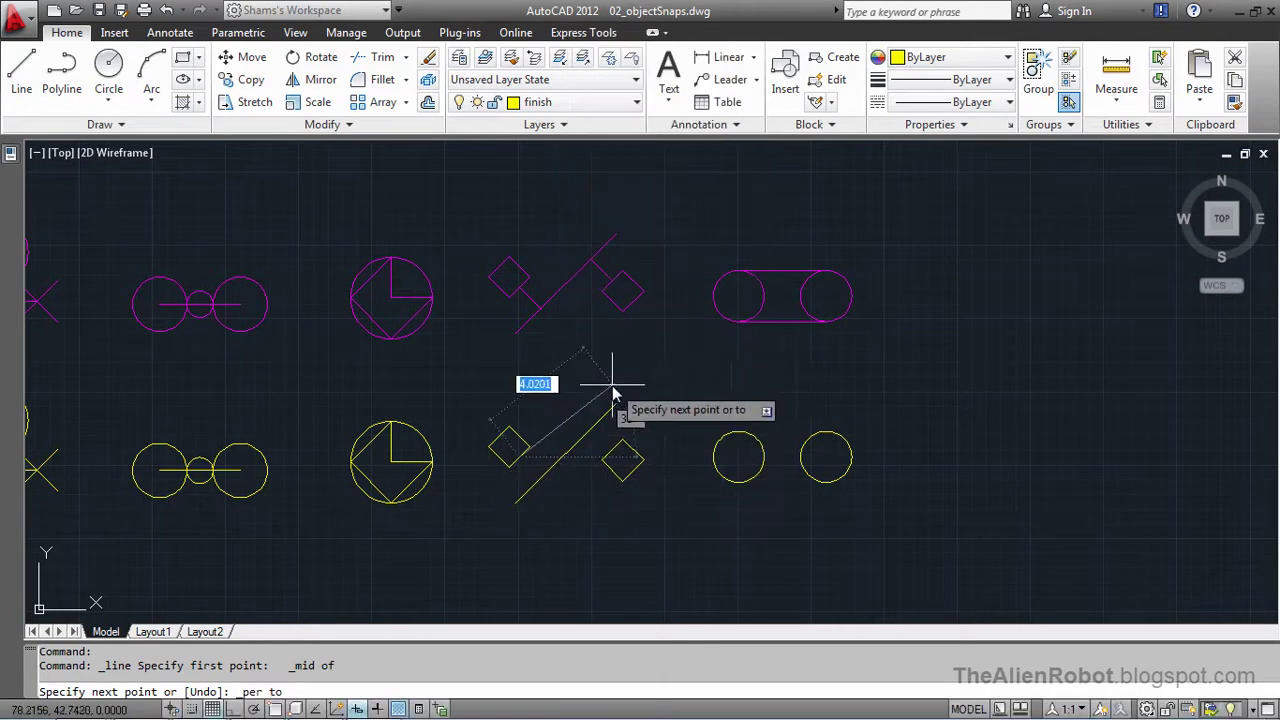
left_click(532, 474)
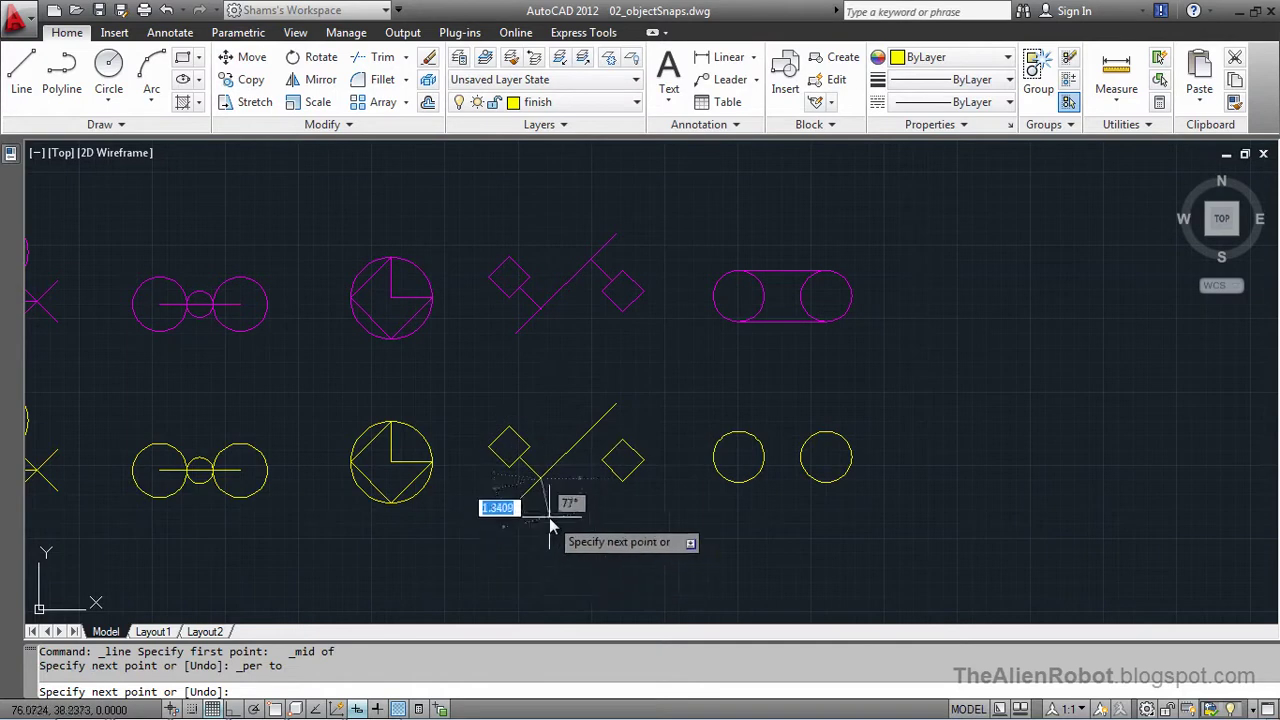
key("Escape")
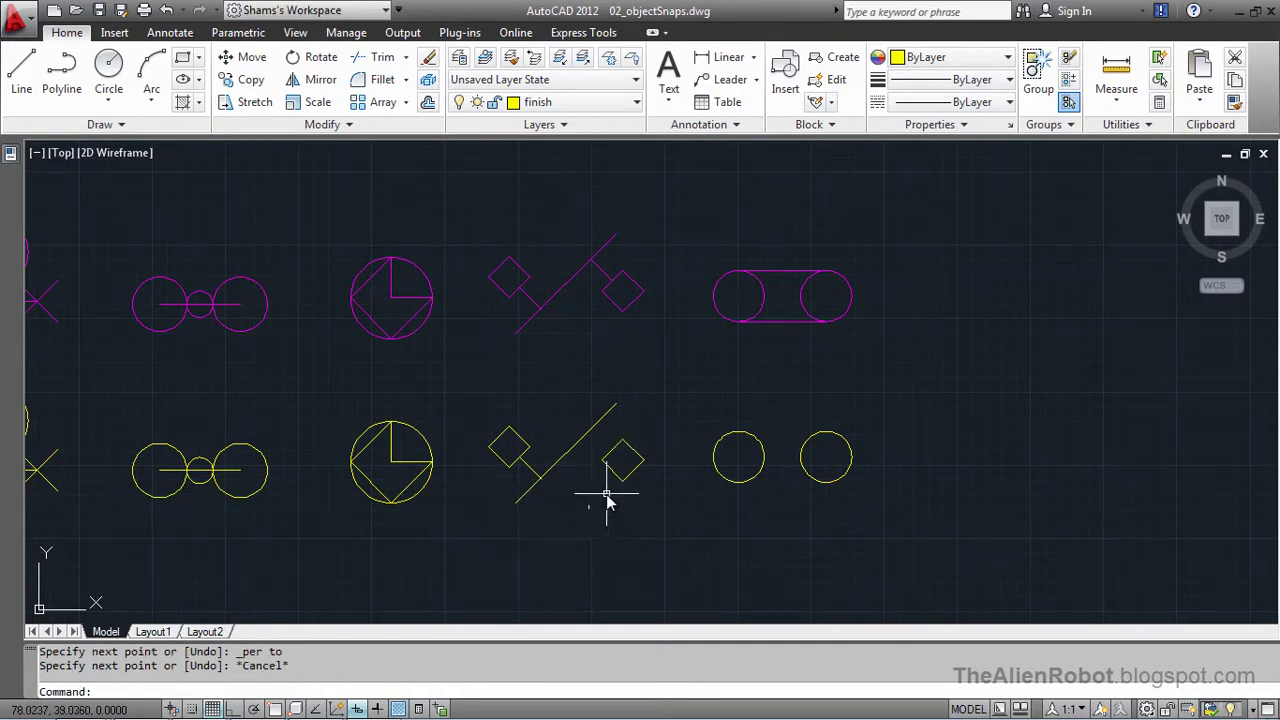
Draw a line from the midpoint of the right yellow diamond's upper-left side perpendicular to the yellow diagonal, using Midpoint and Perpendicular snaps.
key("Return")
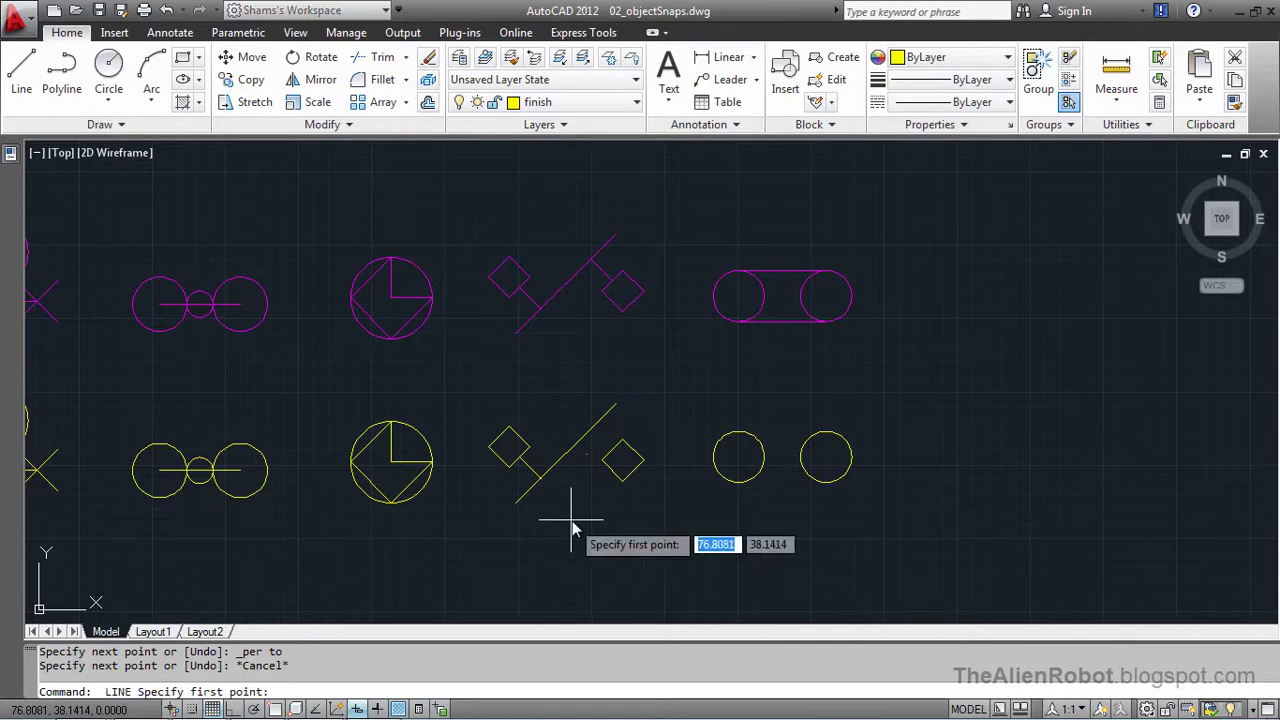
right_click(645, 388, "shift")
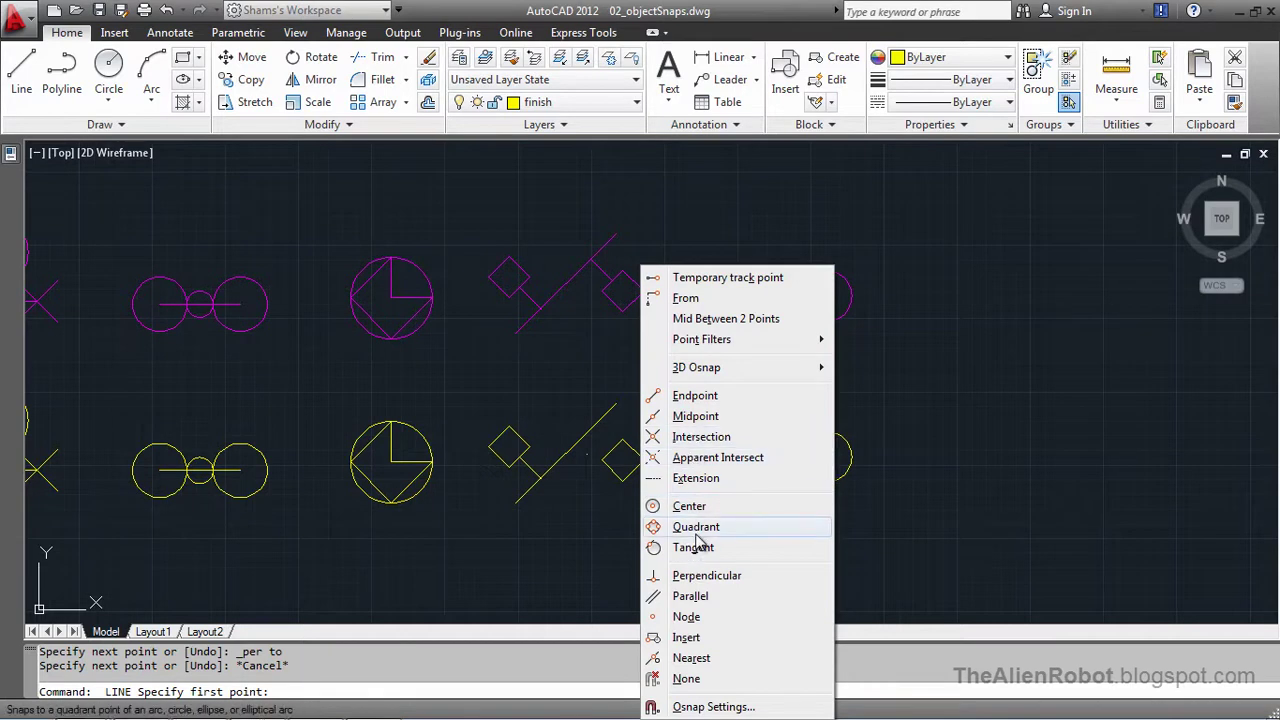
left_click(696, 418)
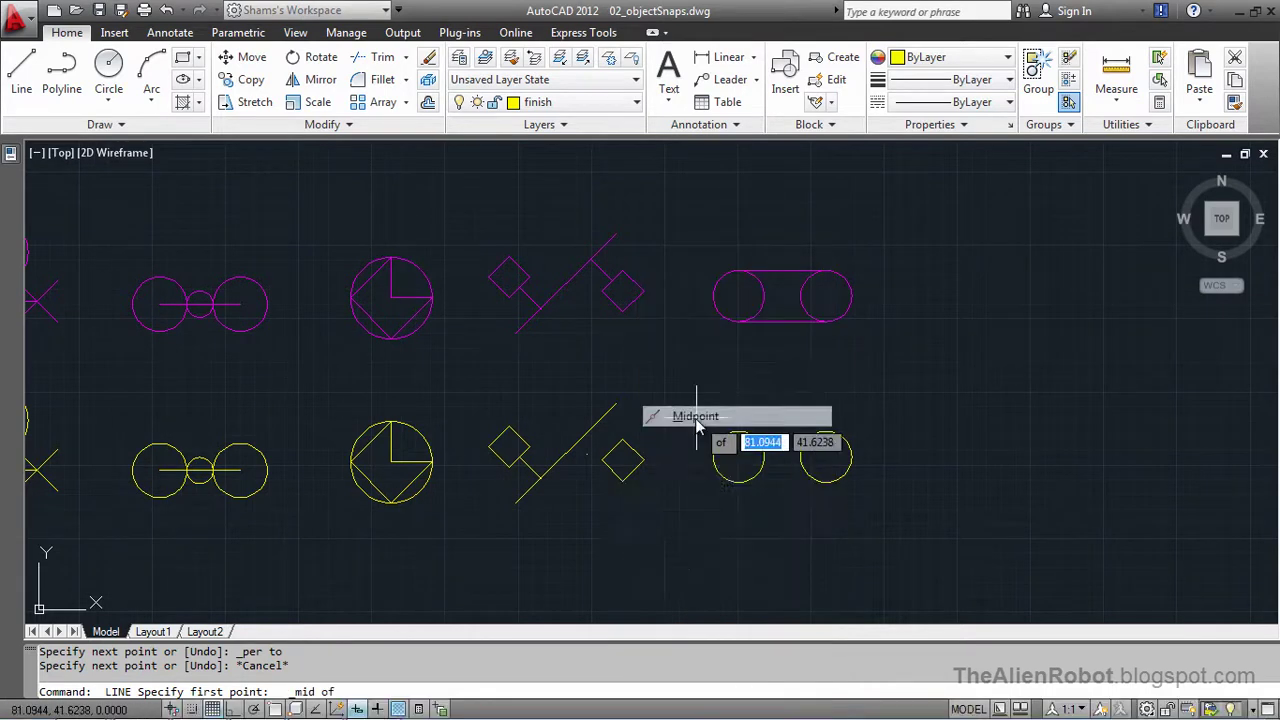
left_click(617, 462)
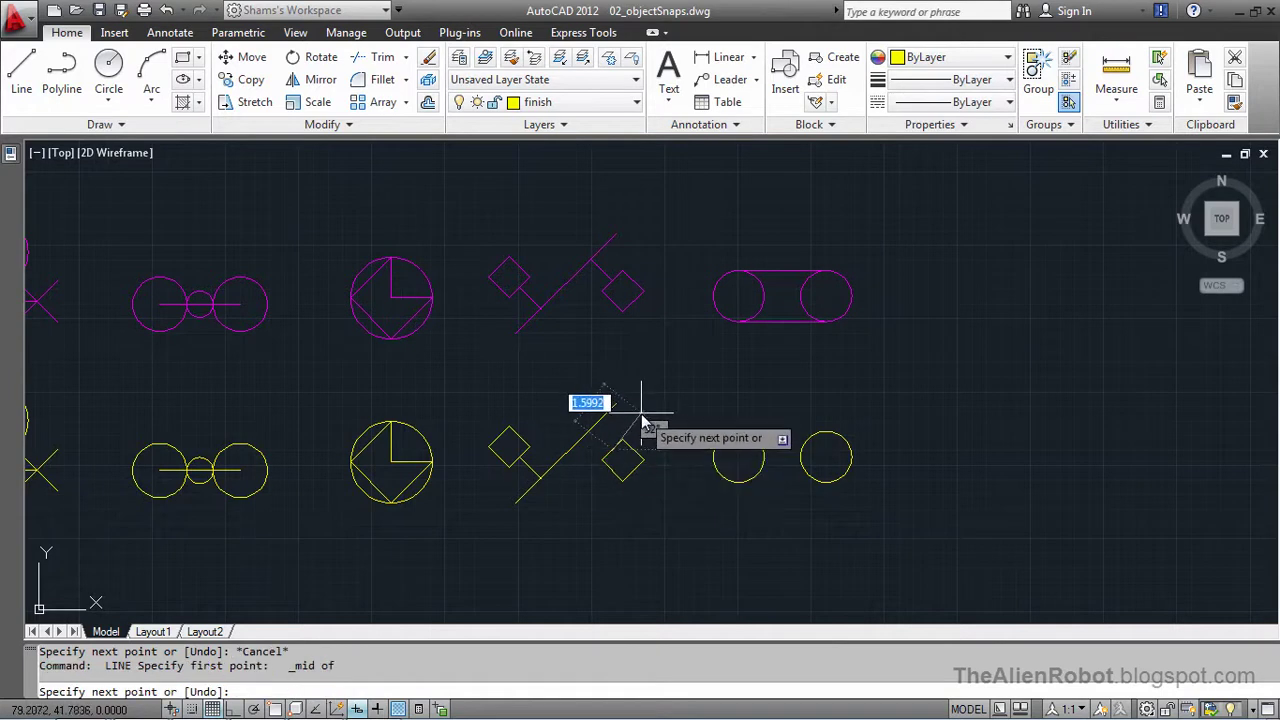
key("F8")
right_click(643, 423, "shift")
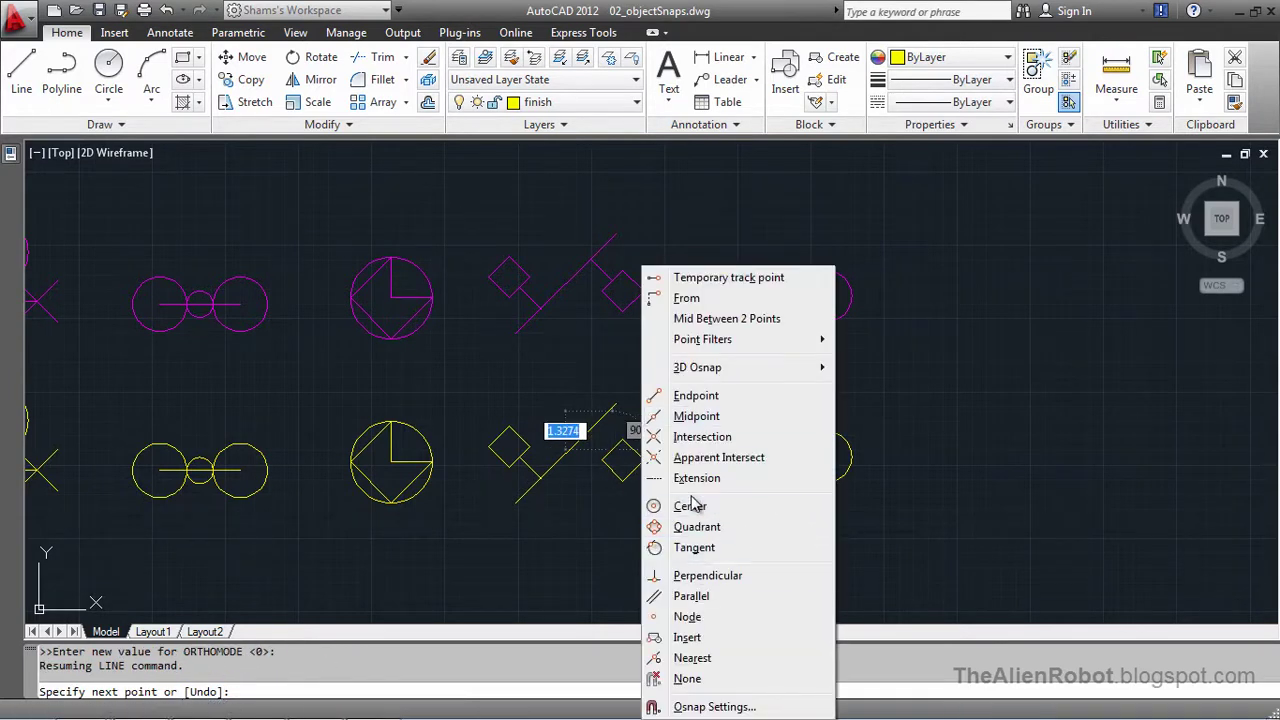
left_click(701, 580)
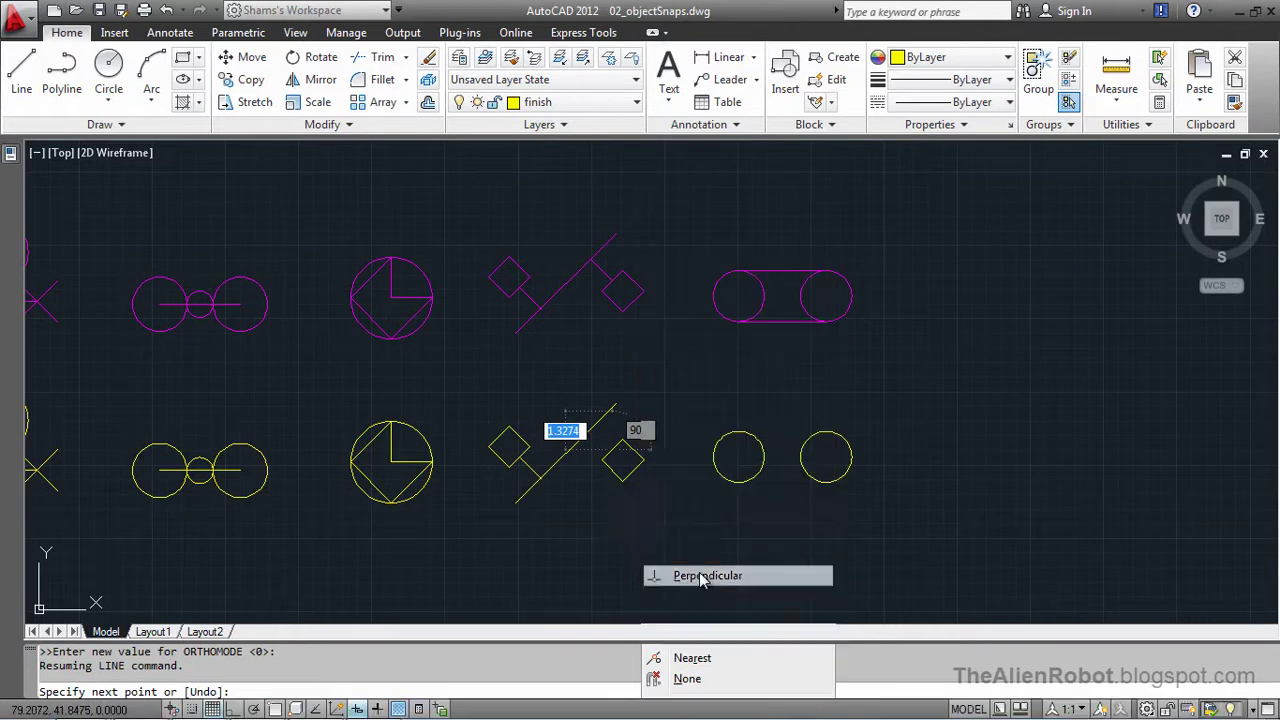
left_click(595, 438)
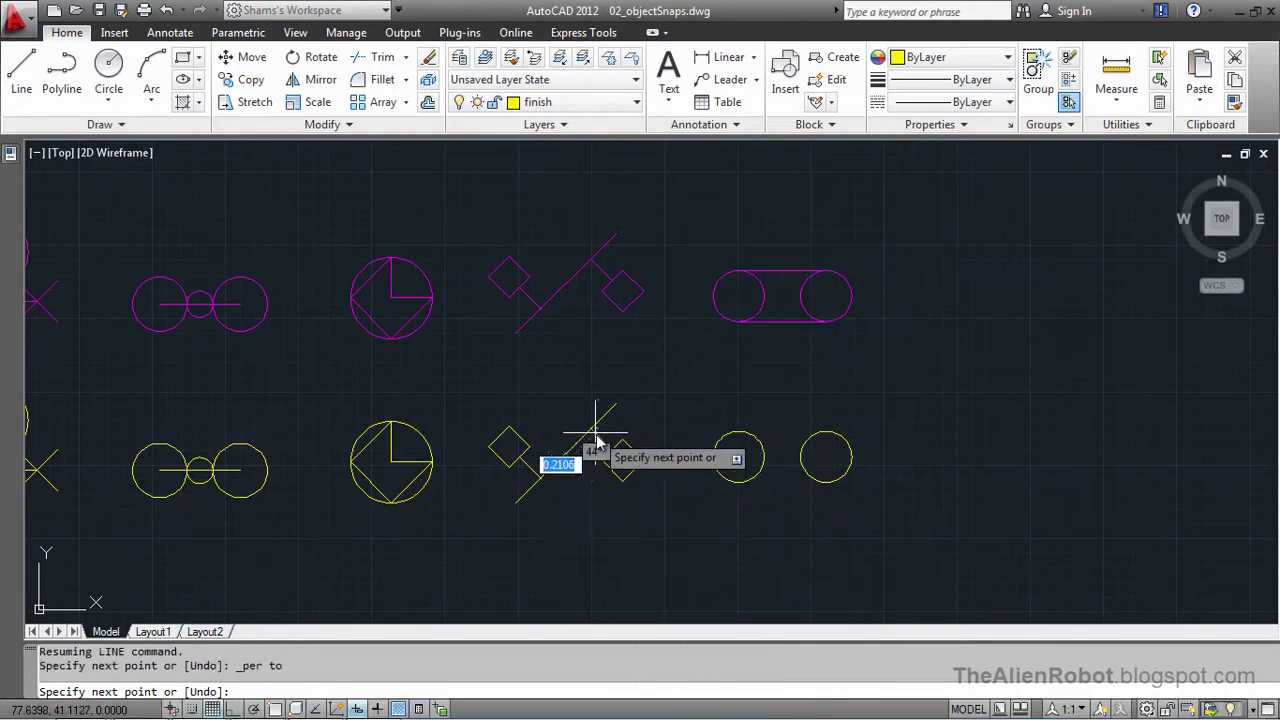
key("Escape")
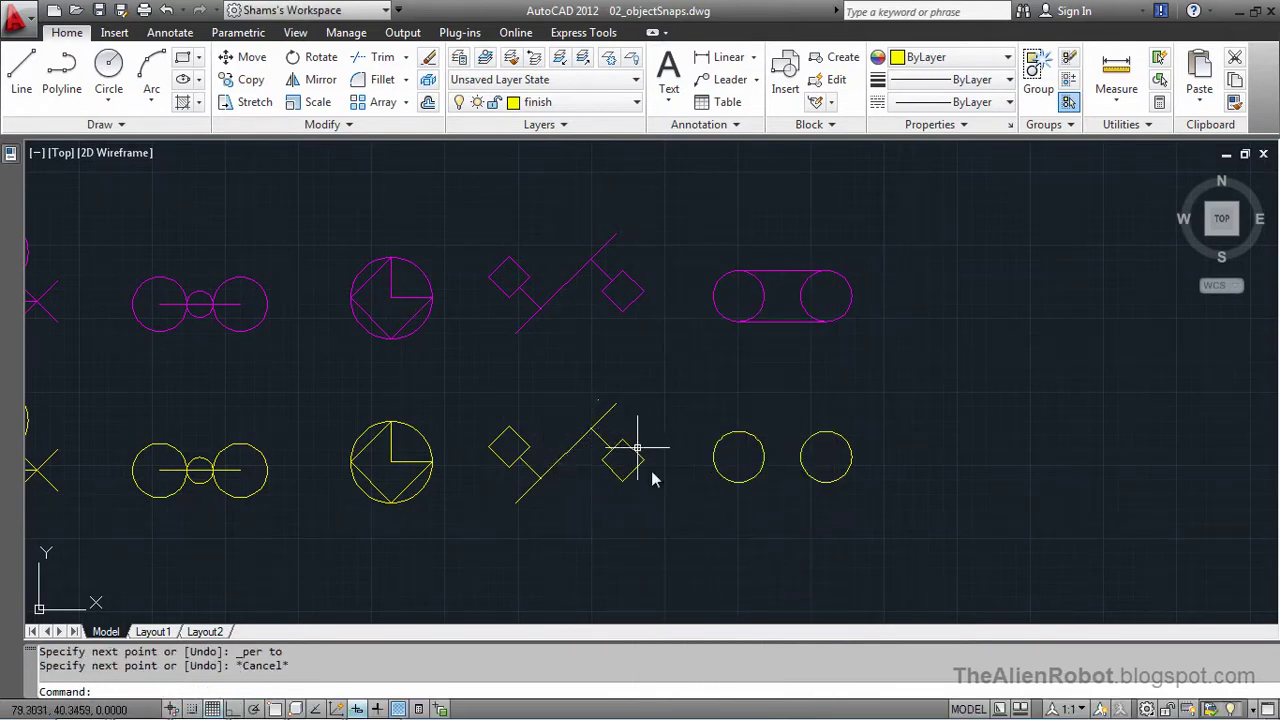
Draw a line joining the upper sides of the two separate yellow circles, using Tangent snaps at both ends.
mouse_move(837, 517)
middle_mouse_down()
mouse_move(626, 506)
mouse_move(749, 523)
mouse_move(770, 540)
middle_mouse_up()
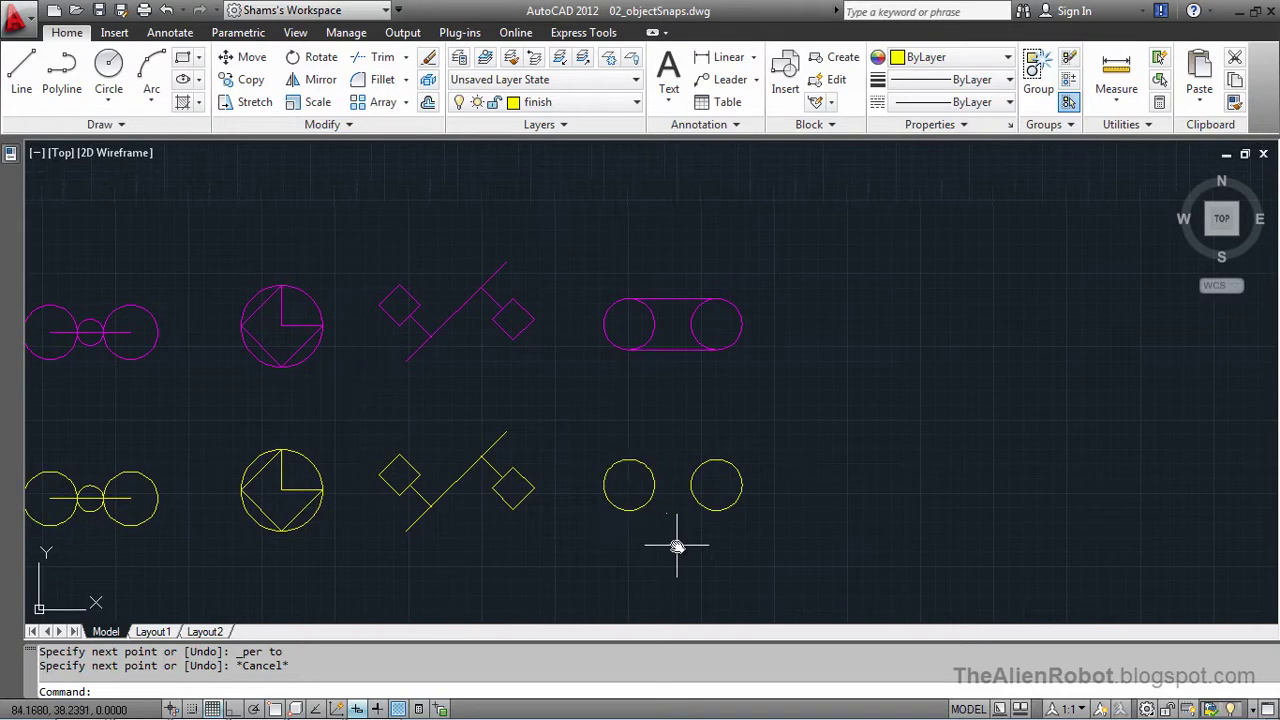
key("Return")
key("Escape")
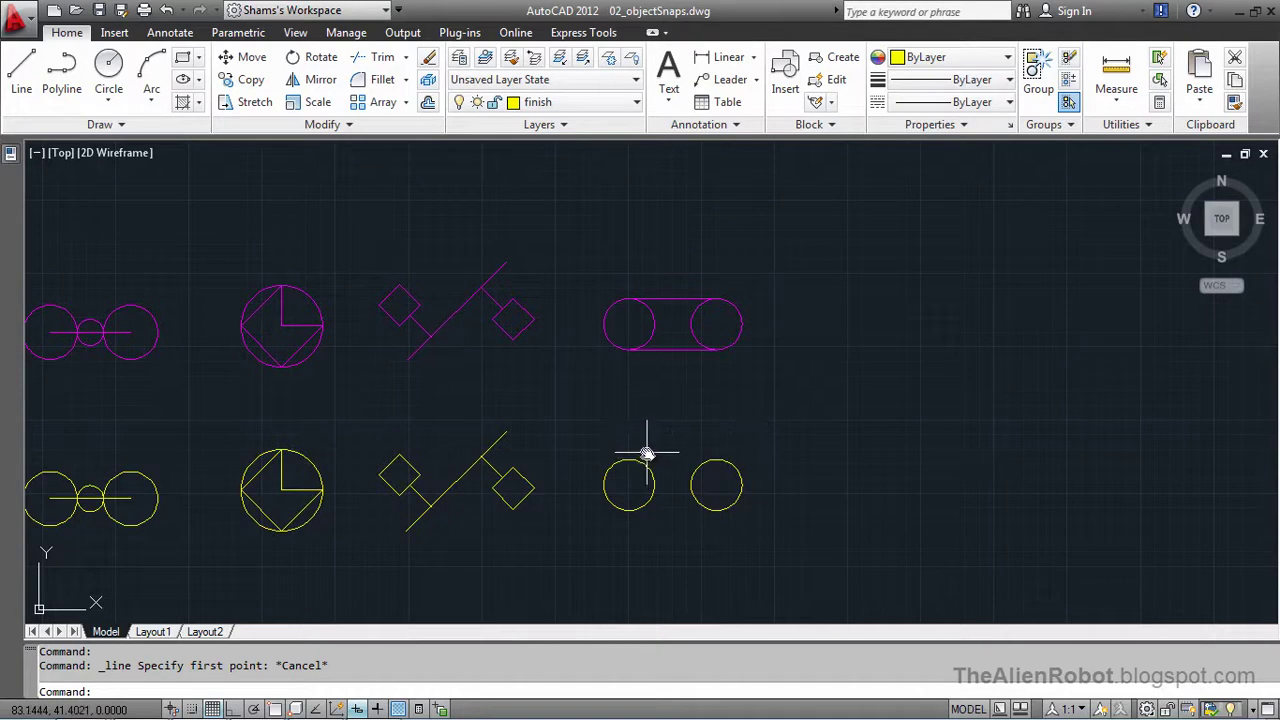
left_click(27, 71)
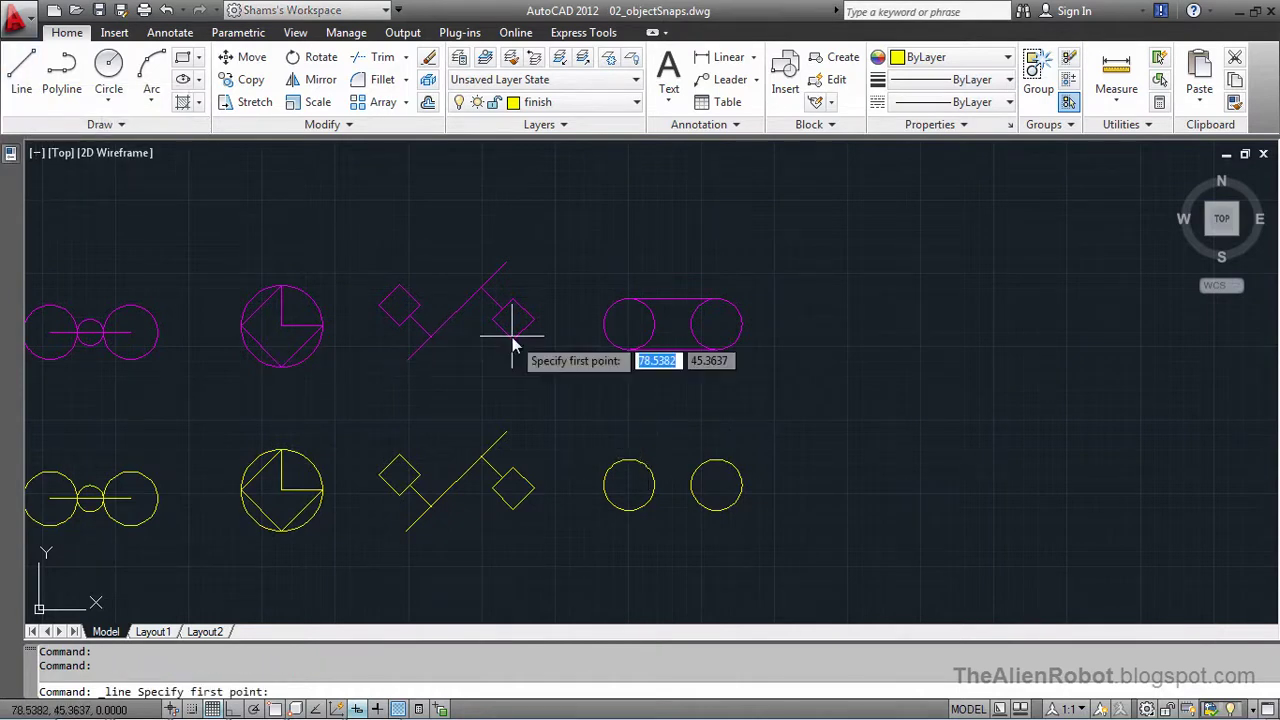
right_click(659, 458, "shift")
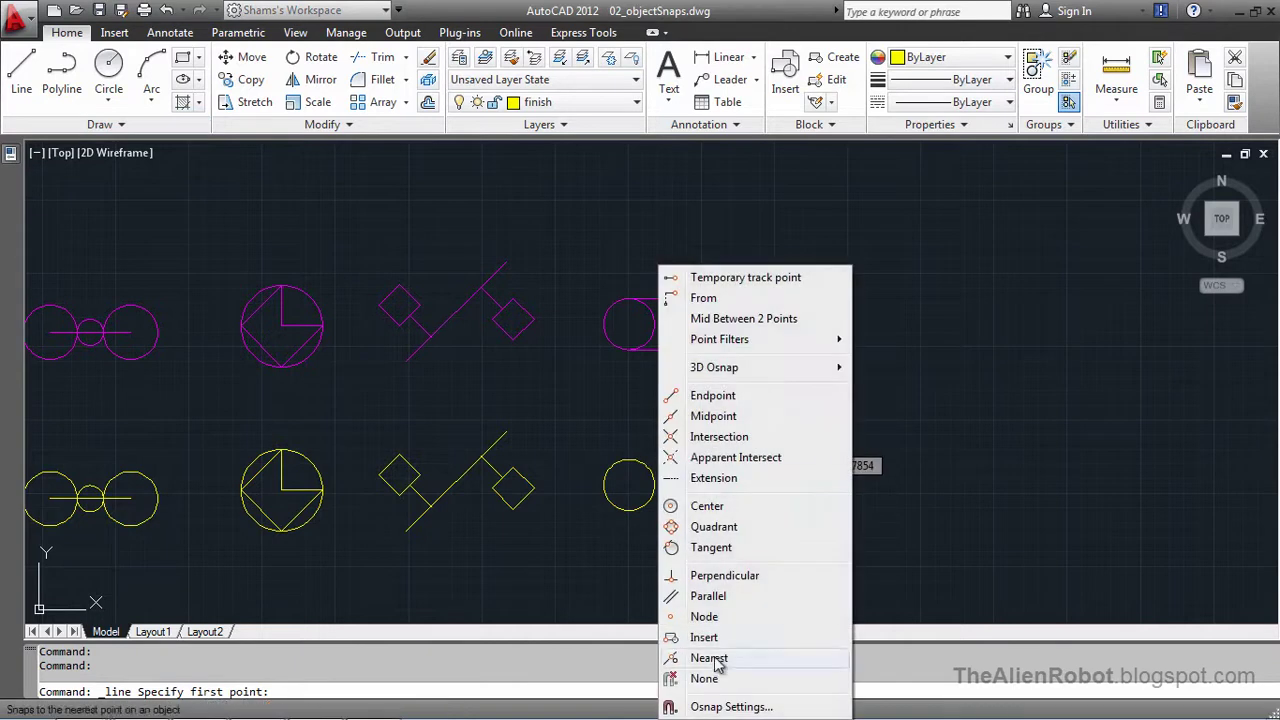
left_click(738, 553)
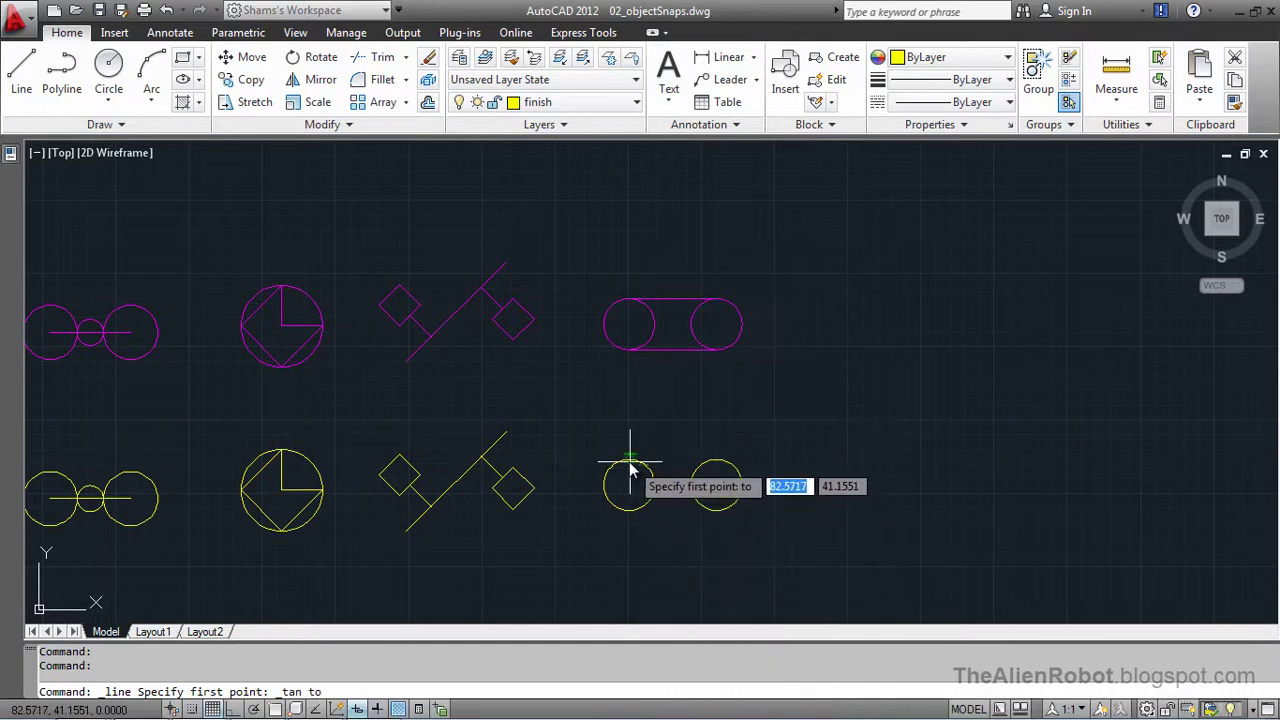
left_click(628, 465)
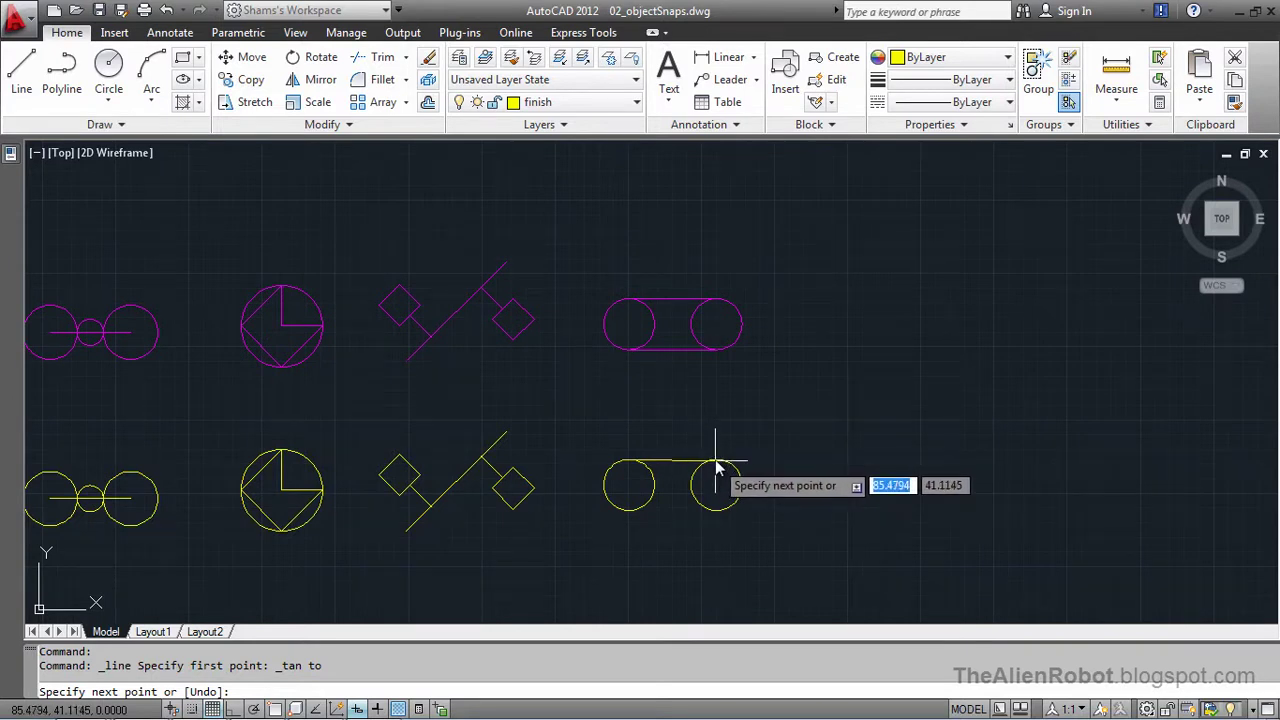
right_click(716, 443, "shift")
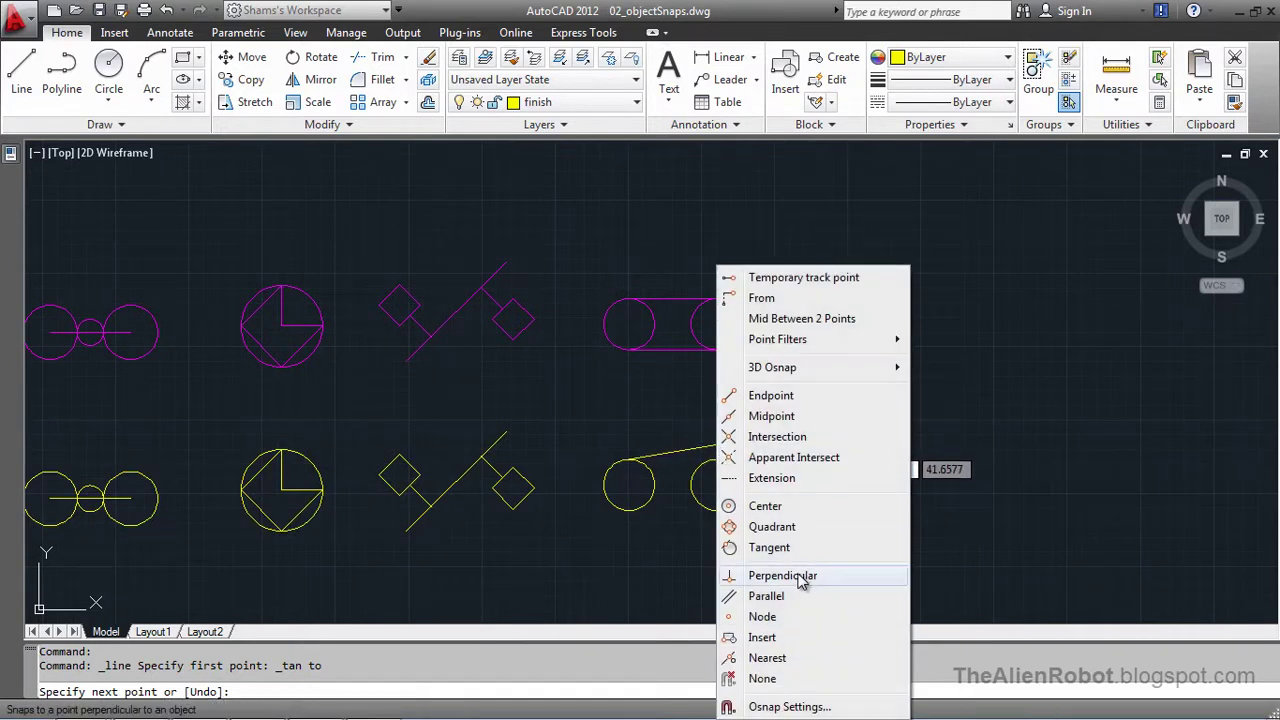
left_click(780, 550)
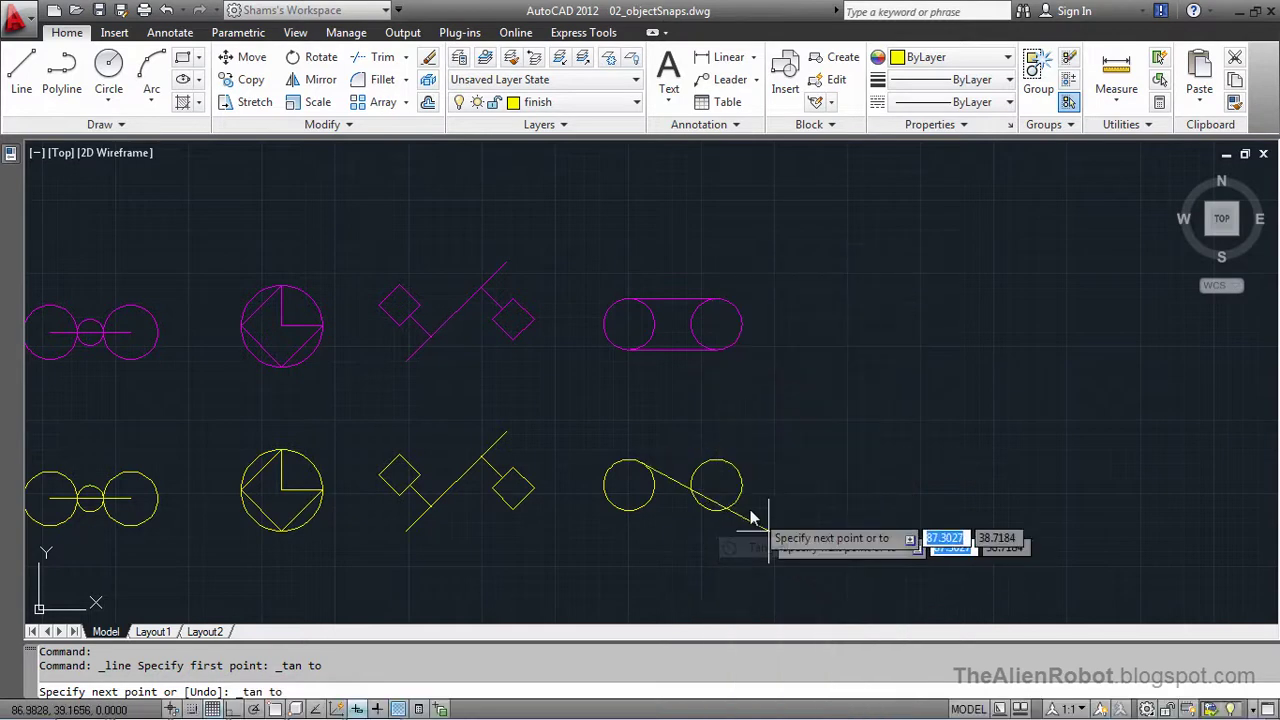
left_click(716, 466)
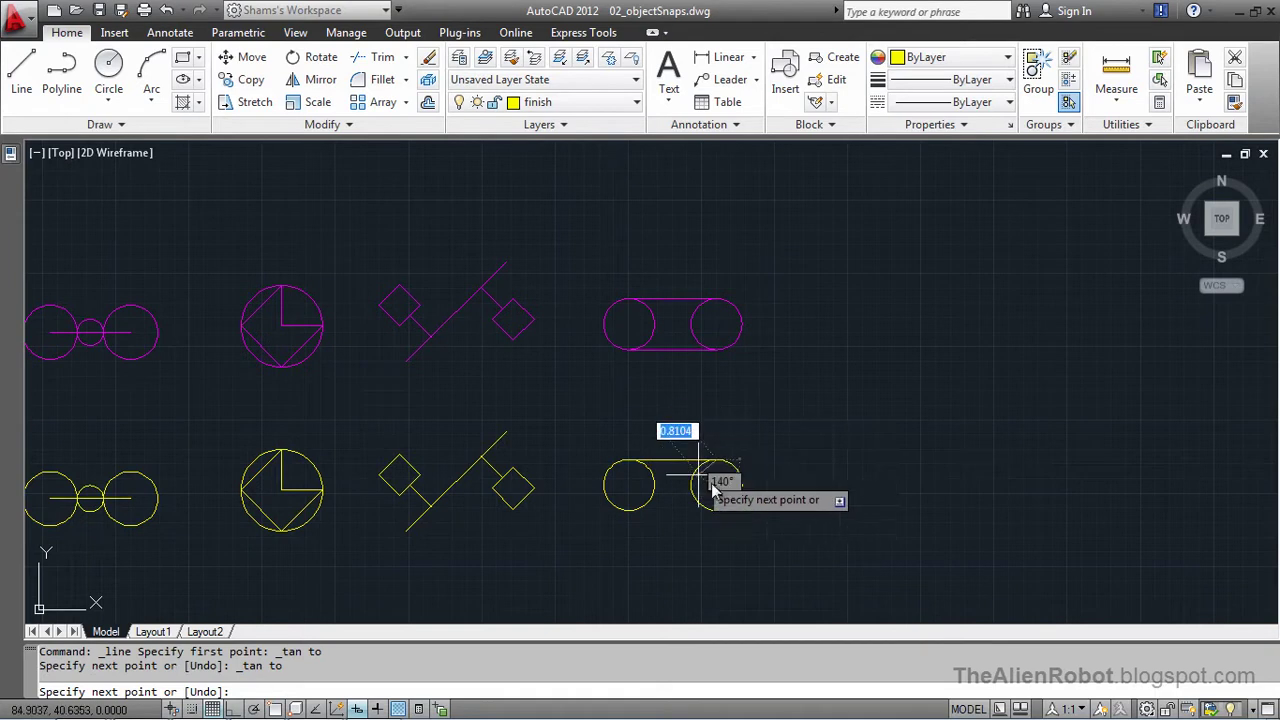
key("Escape")
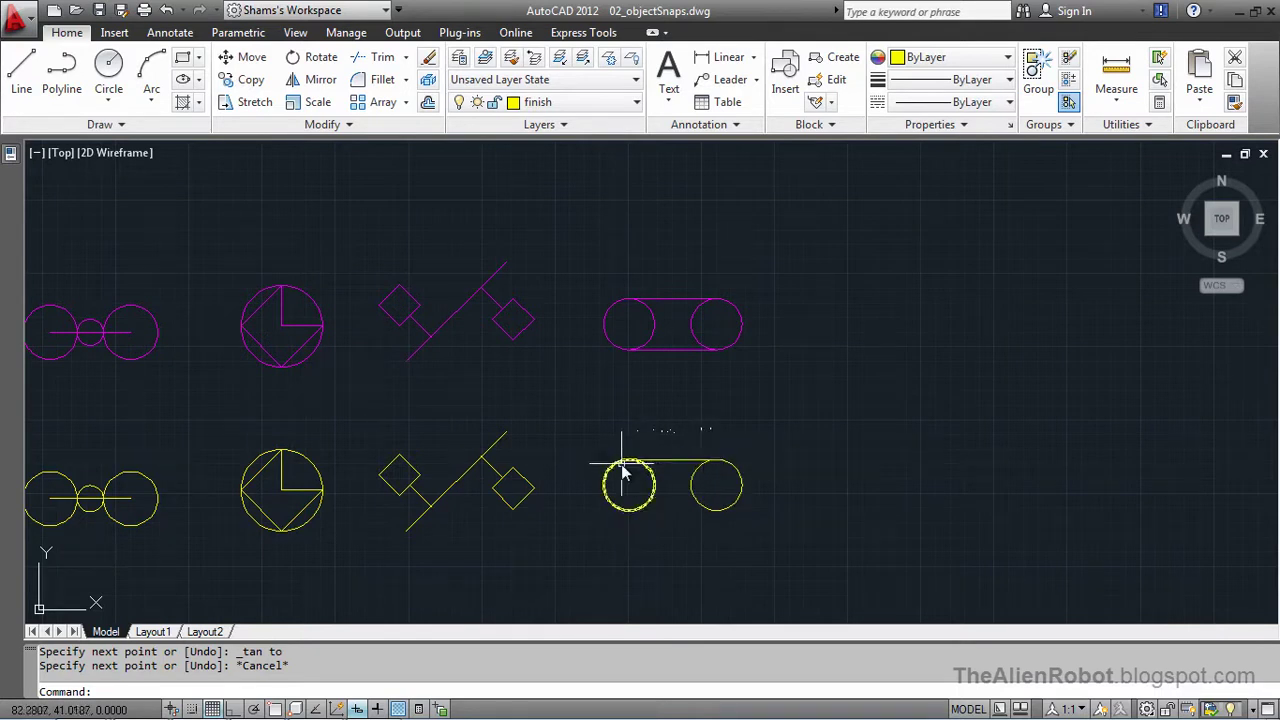
Draw a second line joining the lower sides of the same two yellow circles, using Tangent snaps at both ends.
type("l")
key("Return")
right_click(677, 519, "shift")
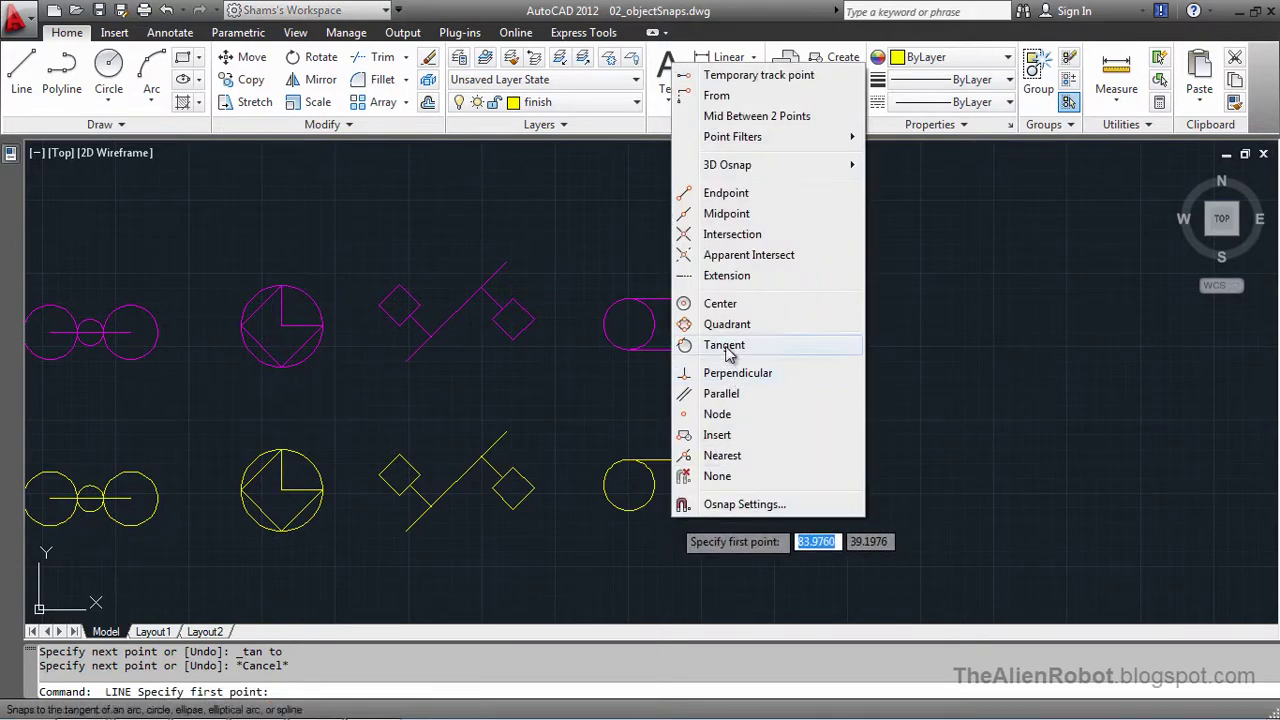
left_click(725, 344)
left_click(644, 522)
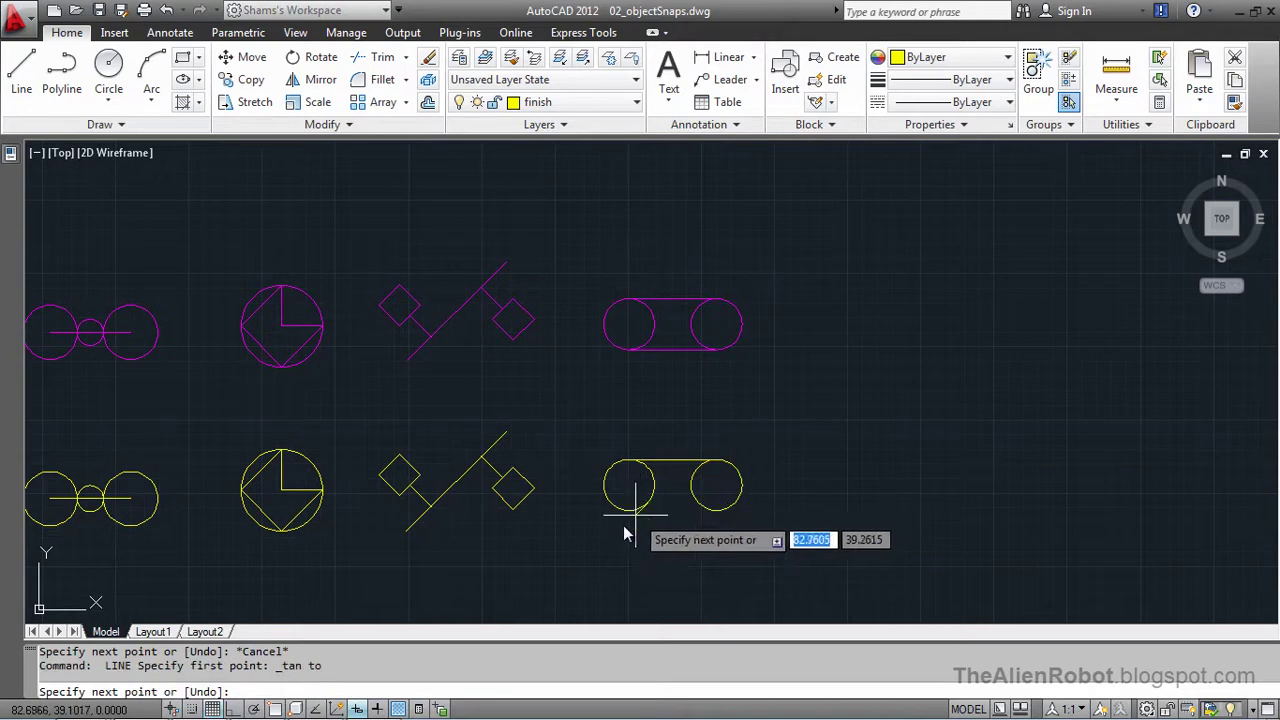
right_click(674, 540, "shift")
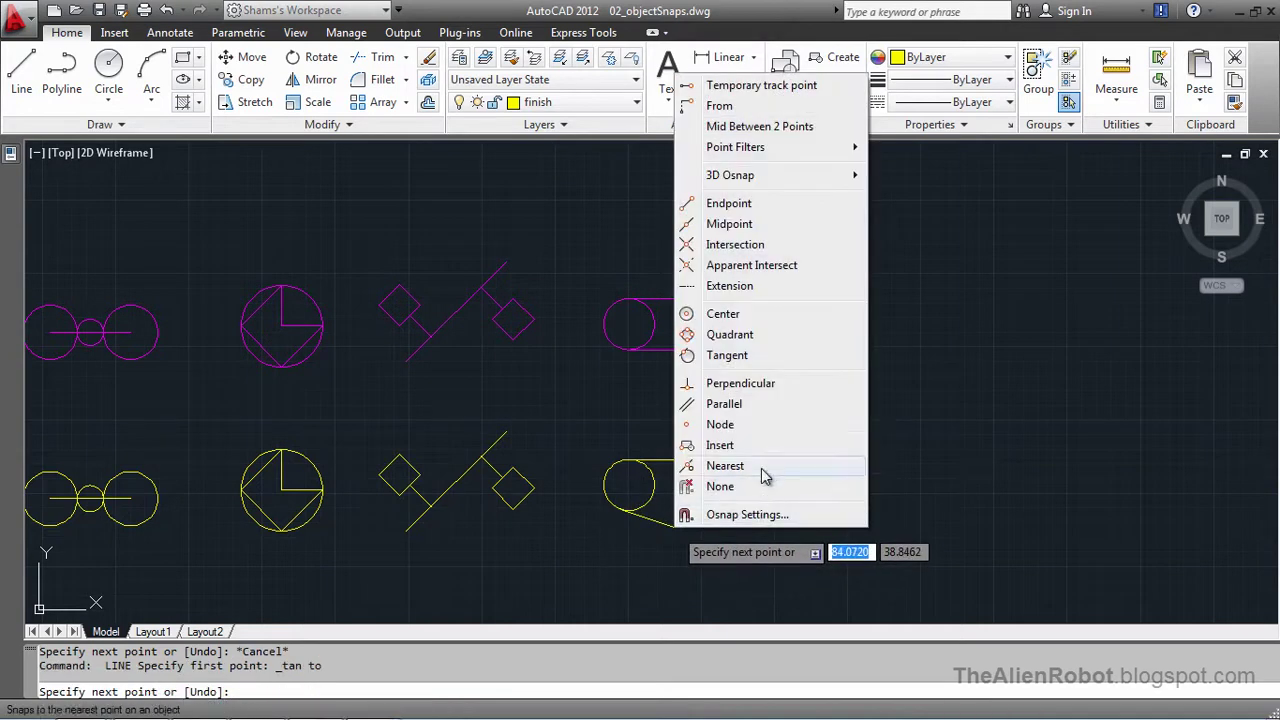
left_click(727, 357)
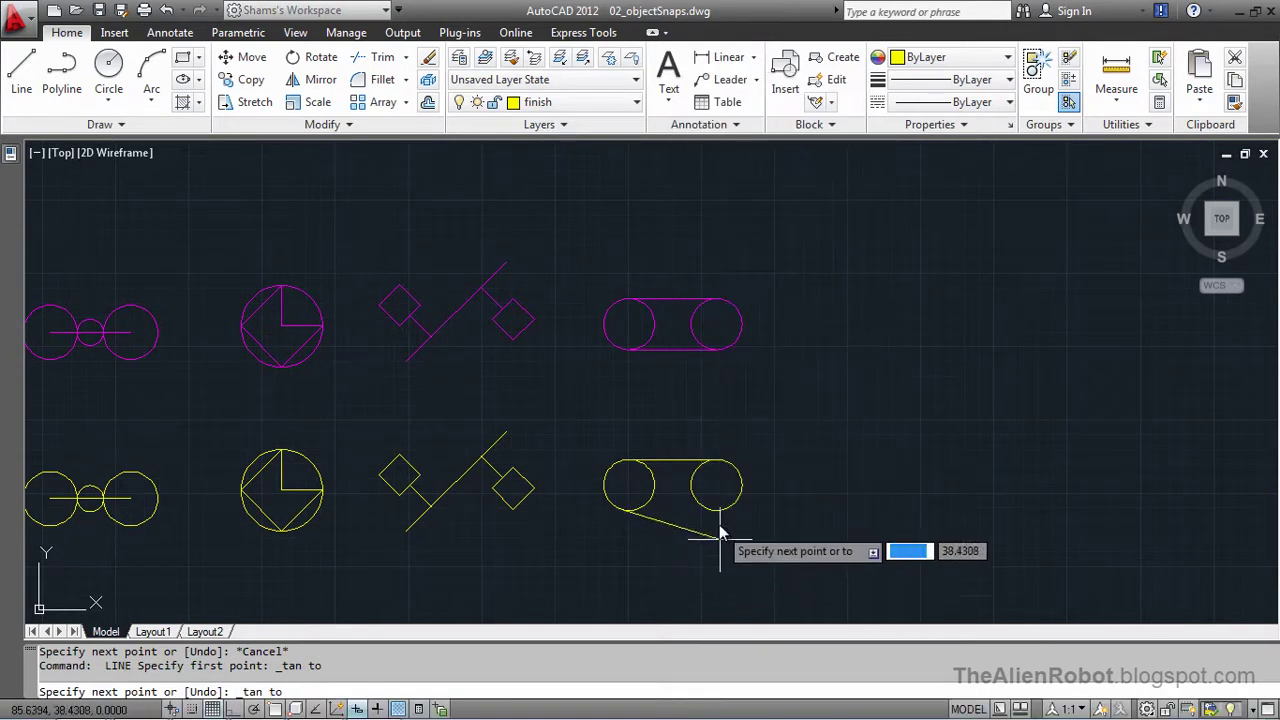
key("Escape")
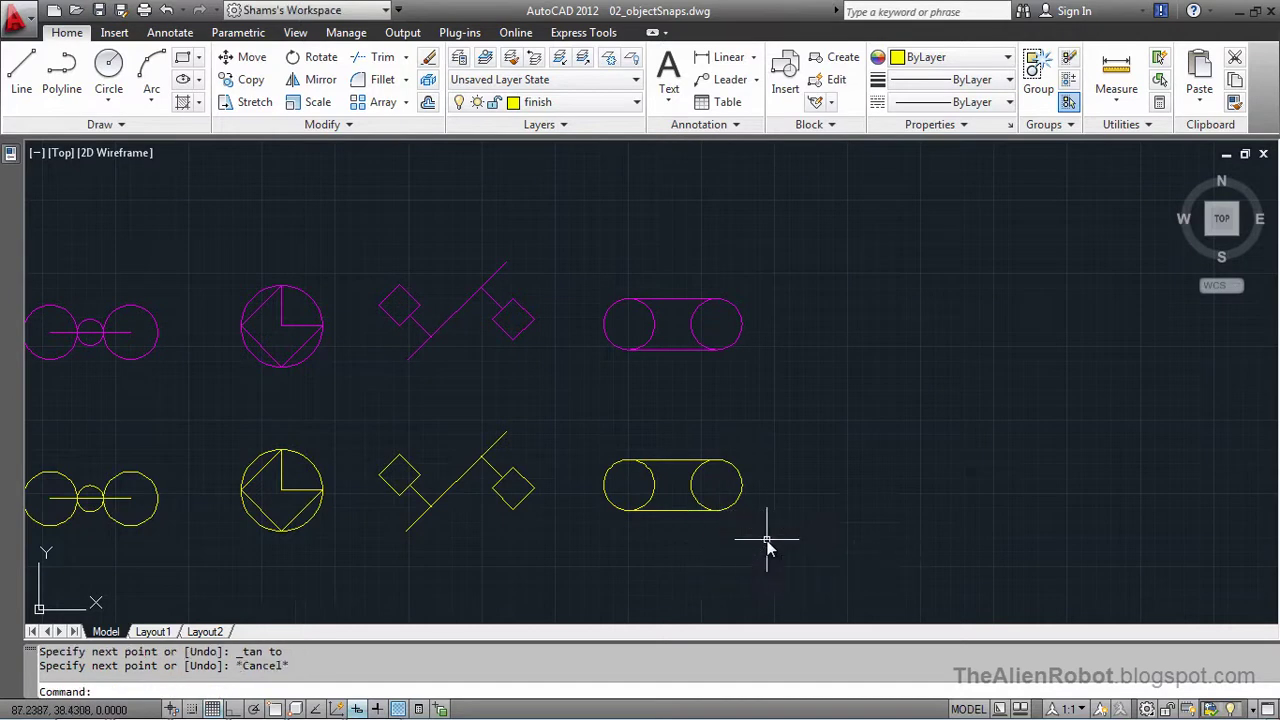